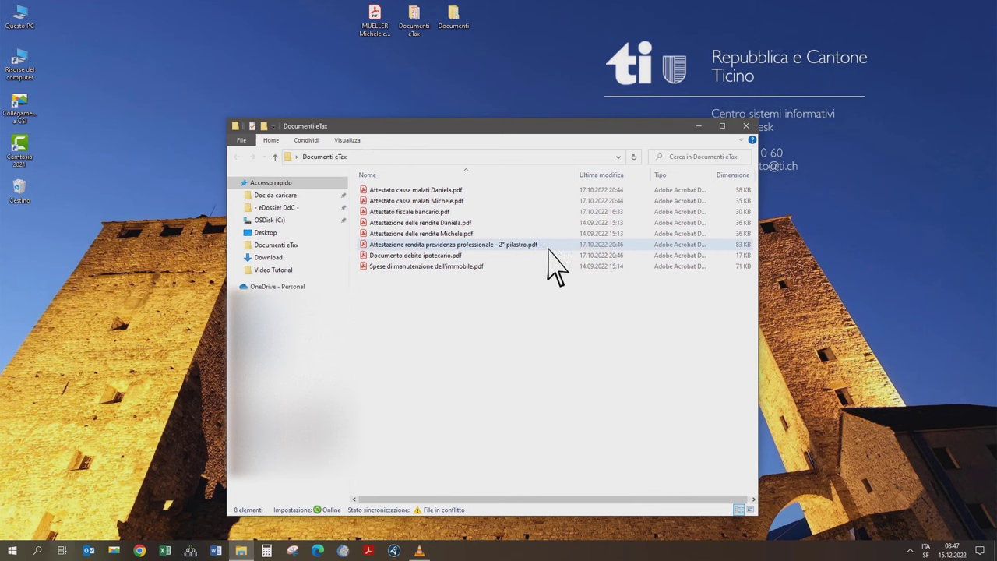
{"action": "left_click", "coordinate": [548, 249]}
{"action": "left_click", "coordinate": [516, 212]}
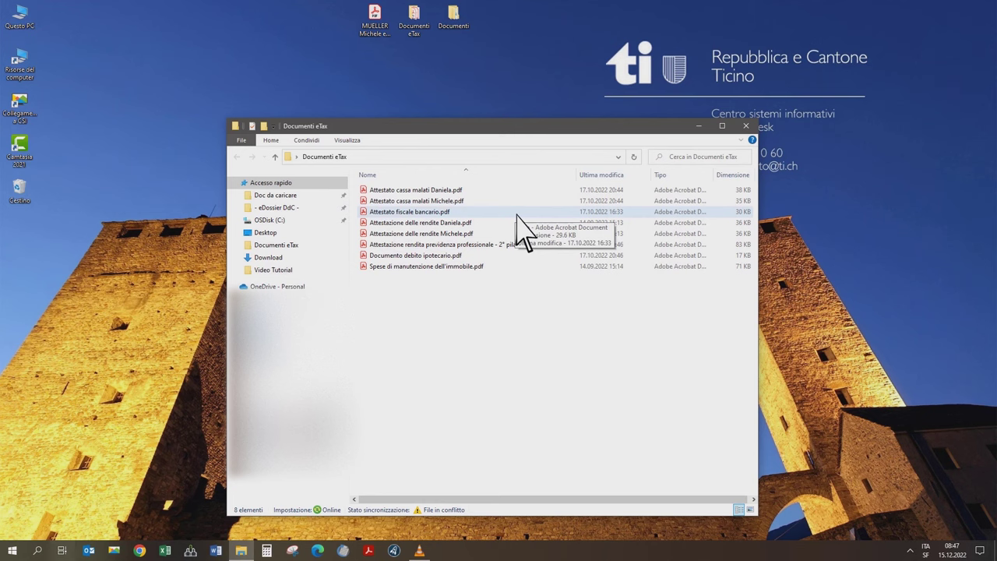
{"action": "left_click", "coordinate": [516, 191]}
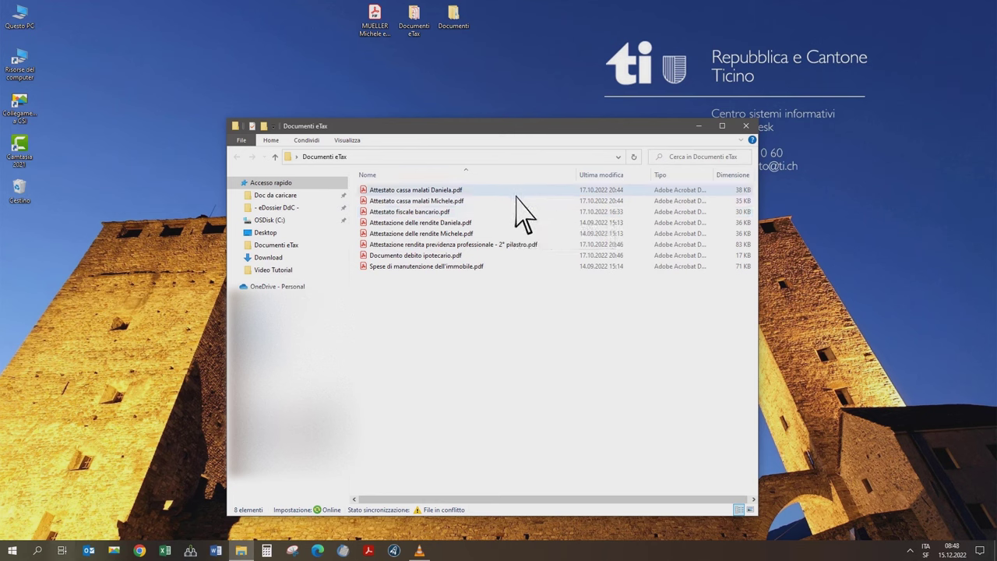
{"action": "left_click", "coordinate": [515, 201]}
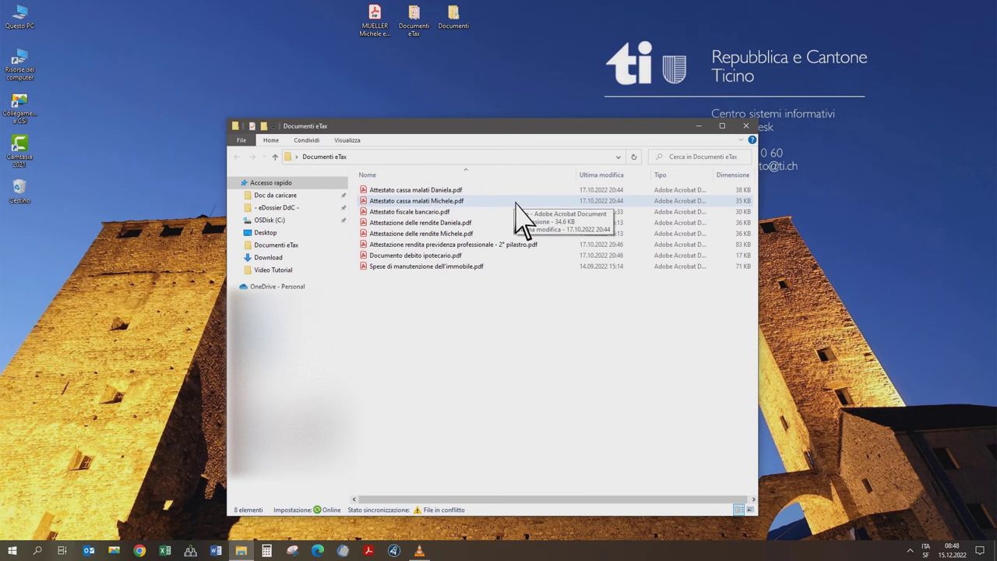
{"action": "left_click", "coordinate": [514, 255]}
{"action": "left_click", "coordinate": [513, 255]}
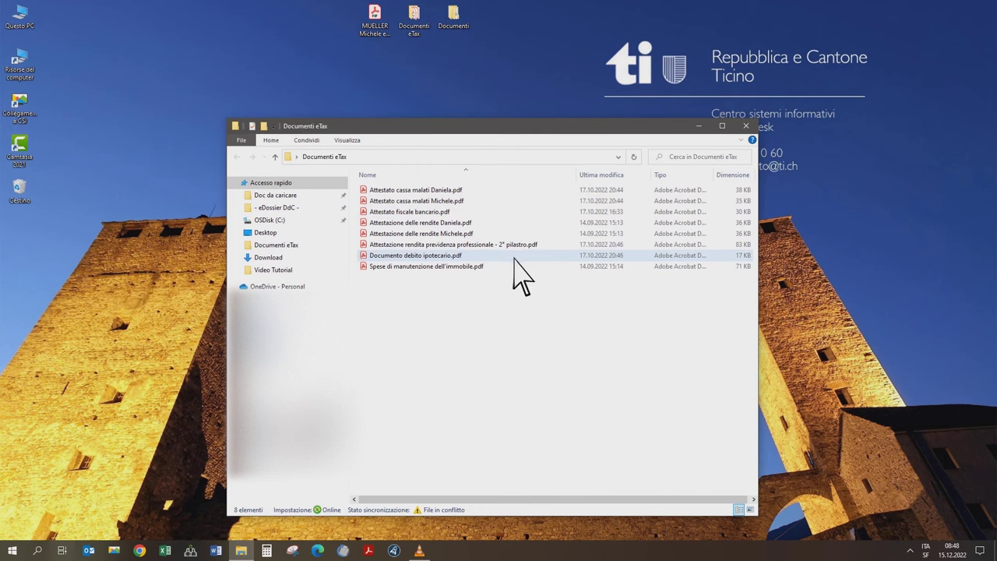
{"action": "left_click", "coordinate": [515, 266]}
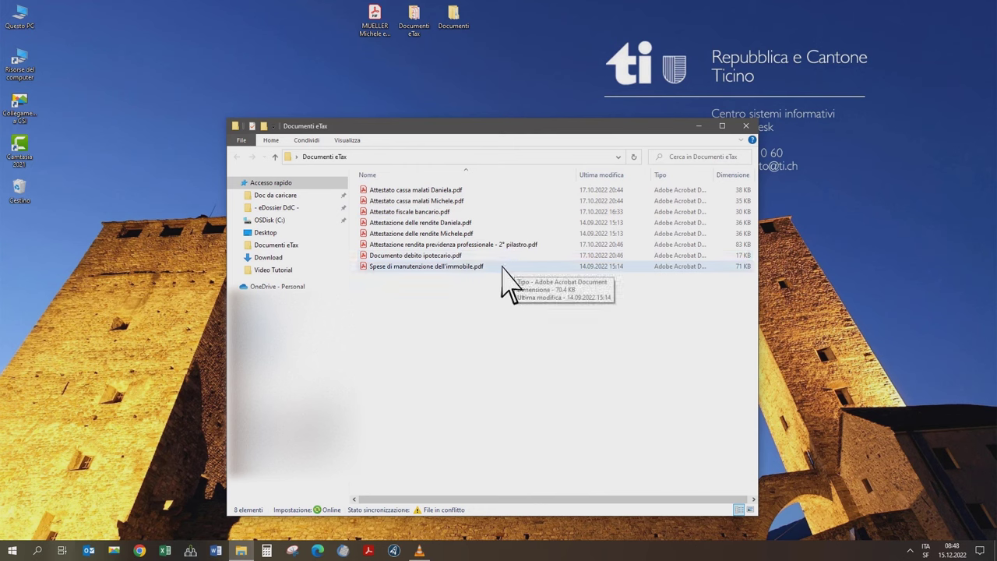
{"action": "left_click", "coordinate": [502, 267]}
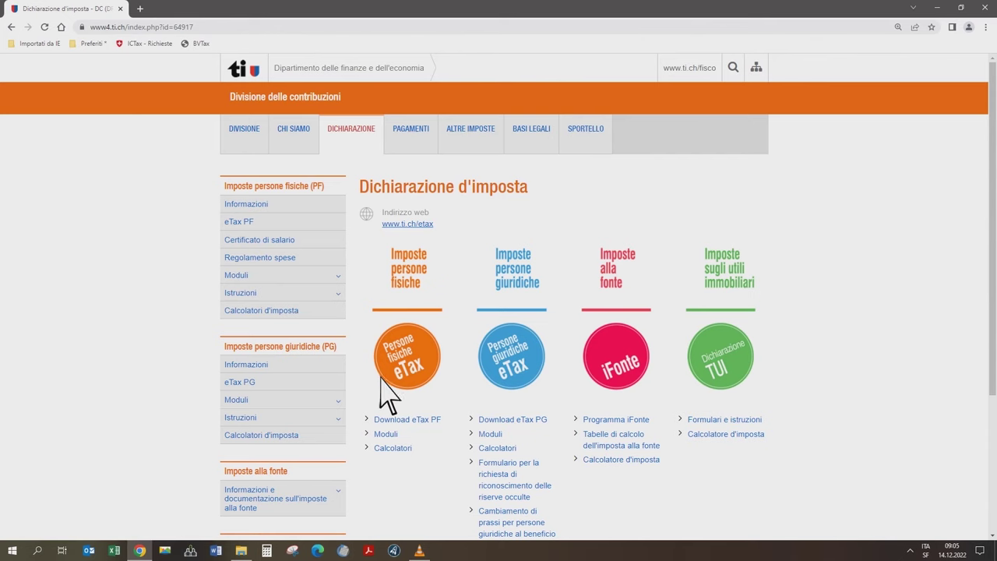
- Download the eTax PF 2021 Windows installer from ti.ch and run it
{"action": "left_click", "coordinate": [415, 421]}
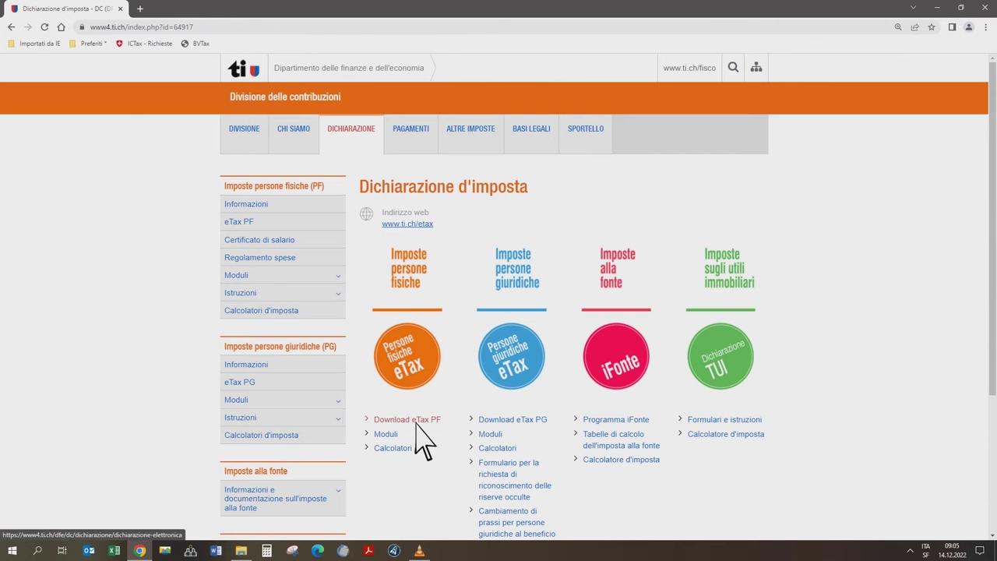
{"action": "left_click", "coordinate": [415, 421]}
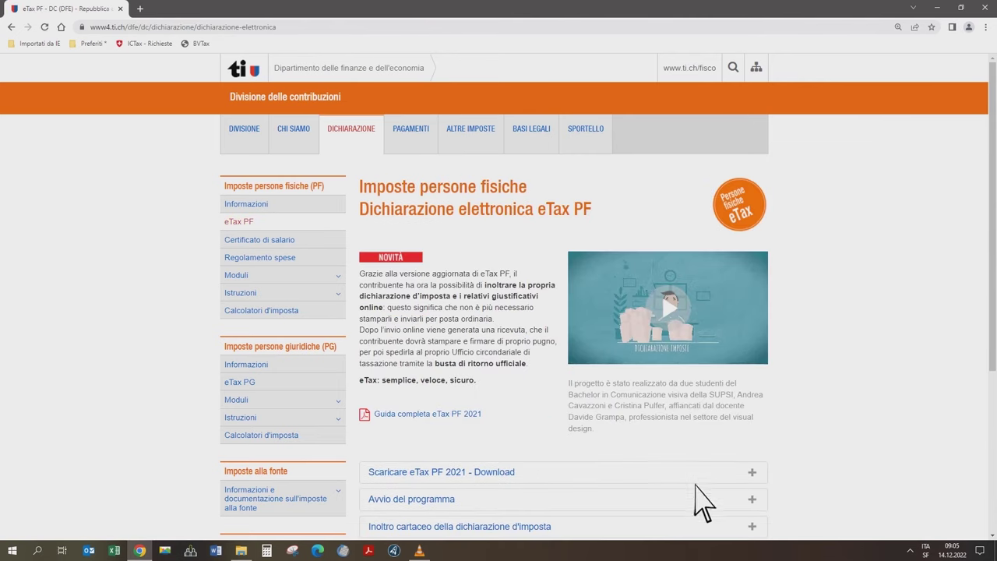
{"action": "left_click", "coordinate": [752, 473]}
{"action": "scroll", "coordinate": [751, 477], "scroll_direction": "down", "scroll_amount": 2}
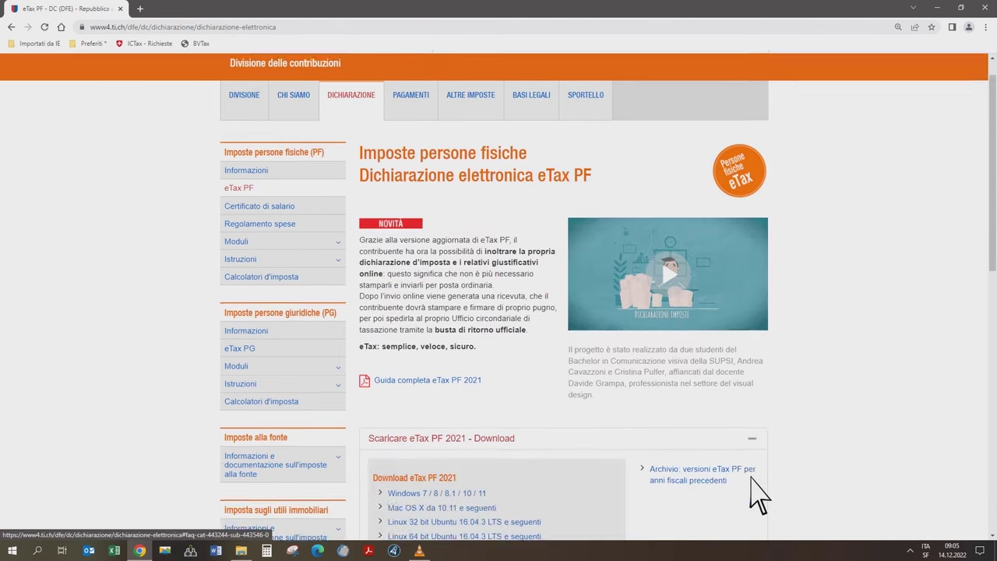
{"action": "scroll", "coordinate": [758, 494], "scroll_direction": "down", "scroll_amount": 1}
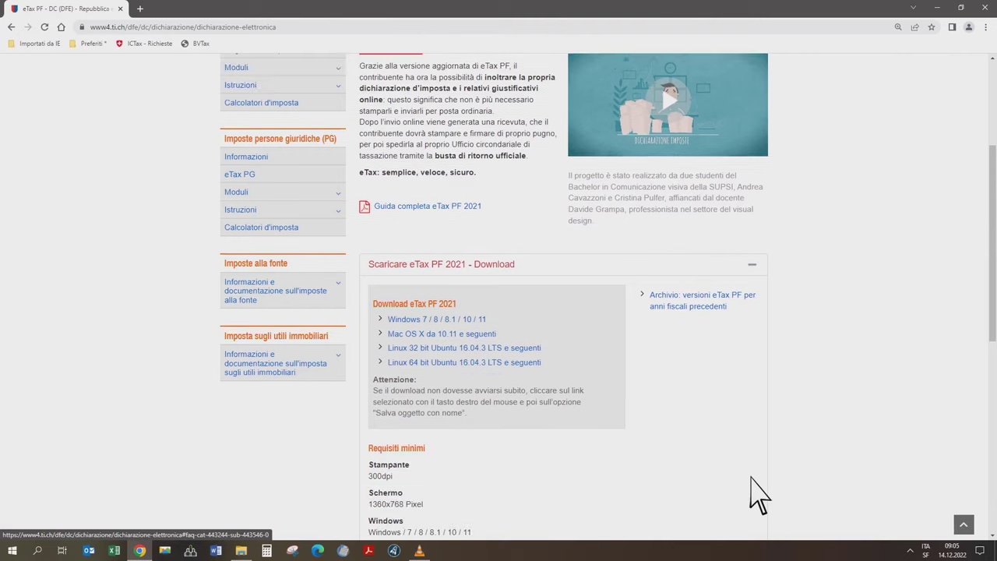
{"action": "left_click", "coordinate": [487, 320]}
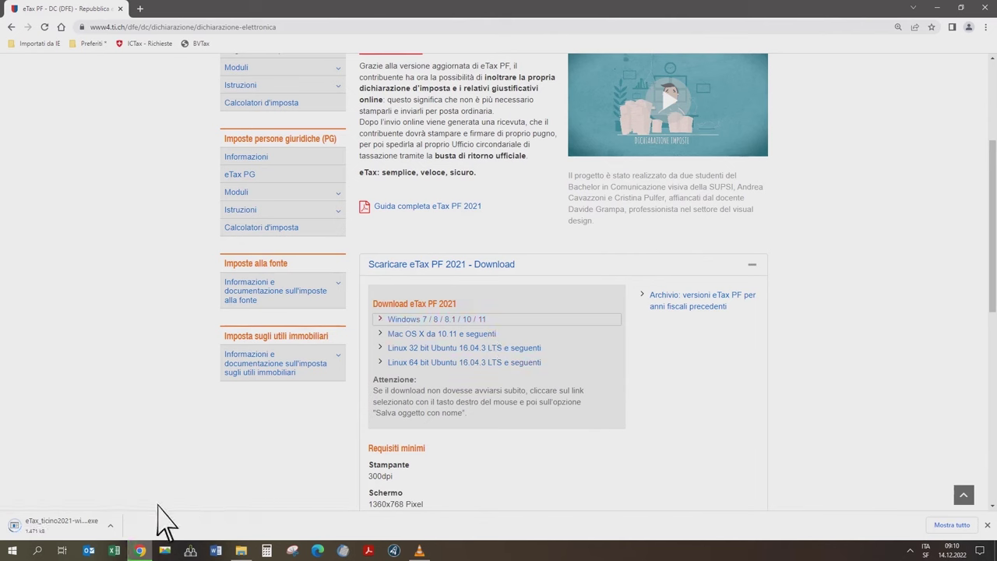
{"action": "left_click", "coordinate": [93, 524]}
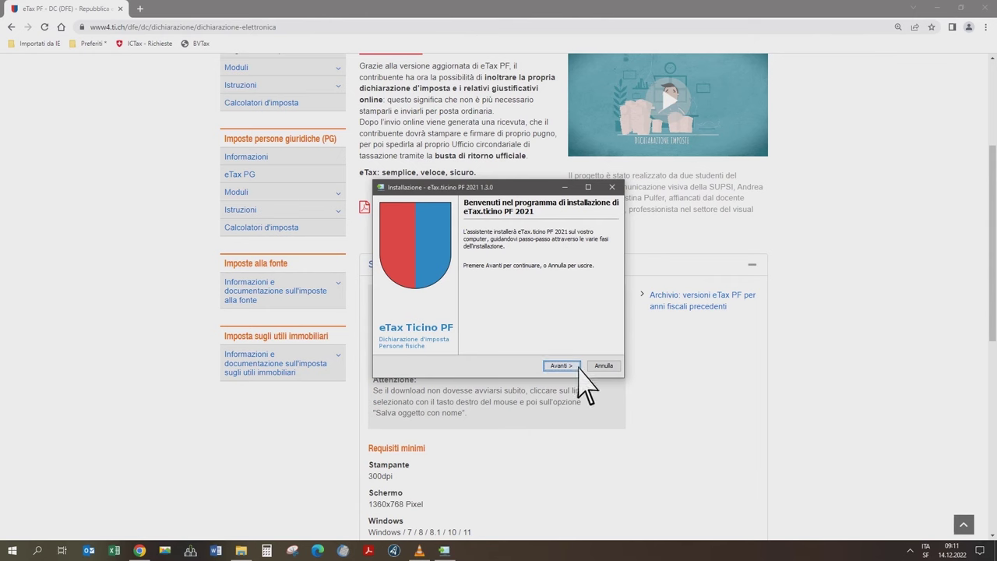
- Accept the eTax.ticino PF licence agreement in the installer
{"action": "left_click", "coordinate": [563, 366]}
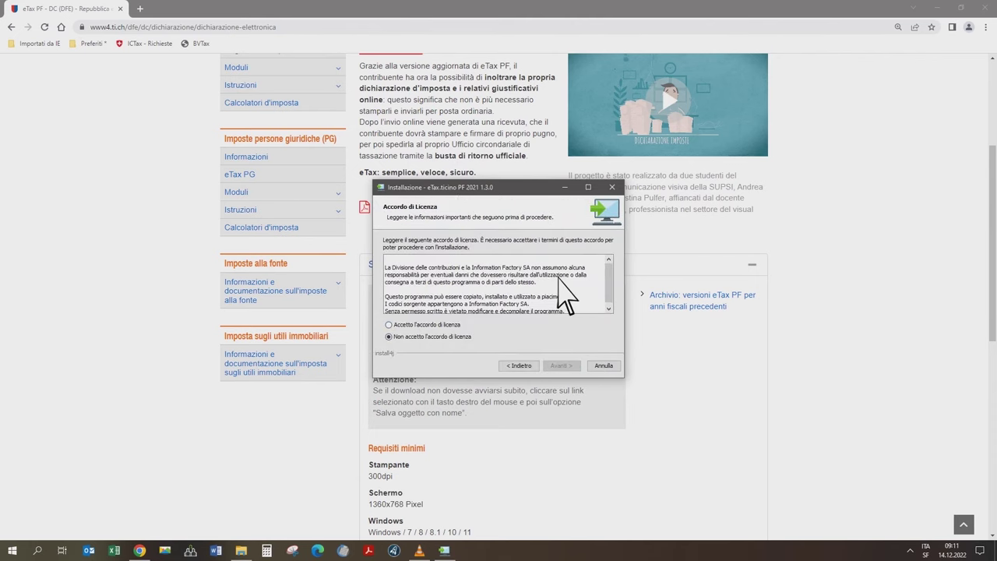
{"action": "scroll", "coordinate": [606, 301], "scroll_direction": "down", "scroll_amount": 1}
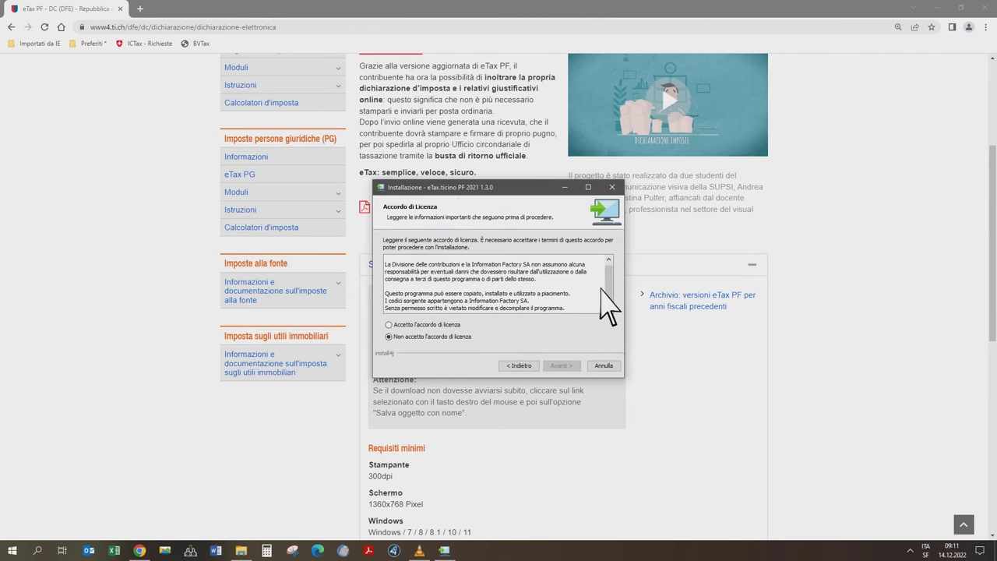
{"action": "left_click", "coordinate": [389, 323]}
{"action": "left_click", "coordinate": [577, 366]}
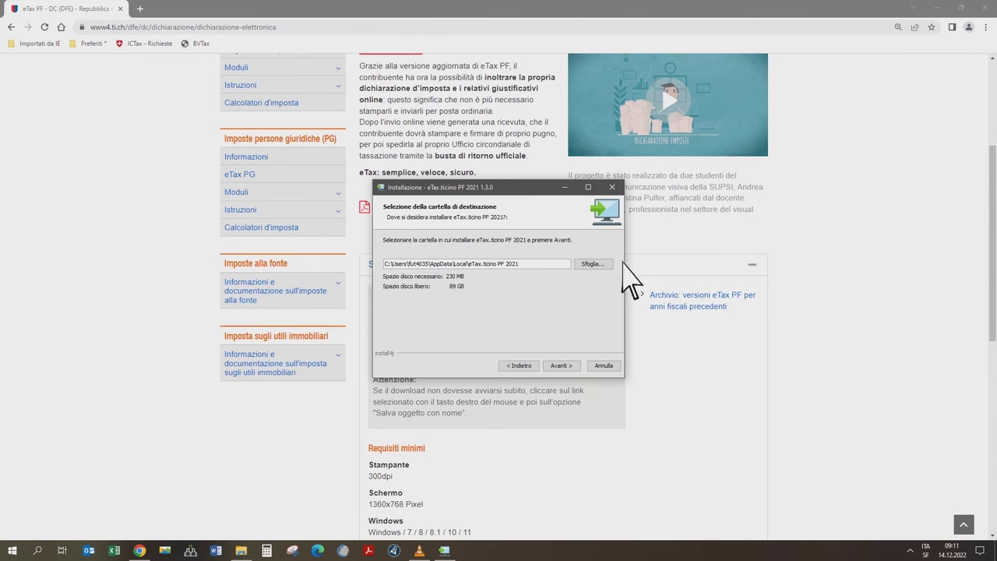
- Install eTax.ticino PF 2021 into the Downloads folder and finish setup
{"action": "left_click", "coordinate": [611, 265]}
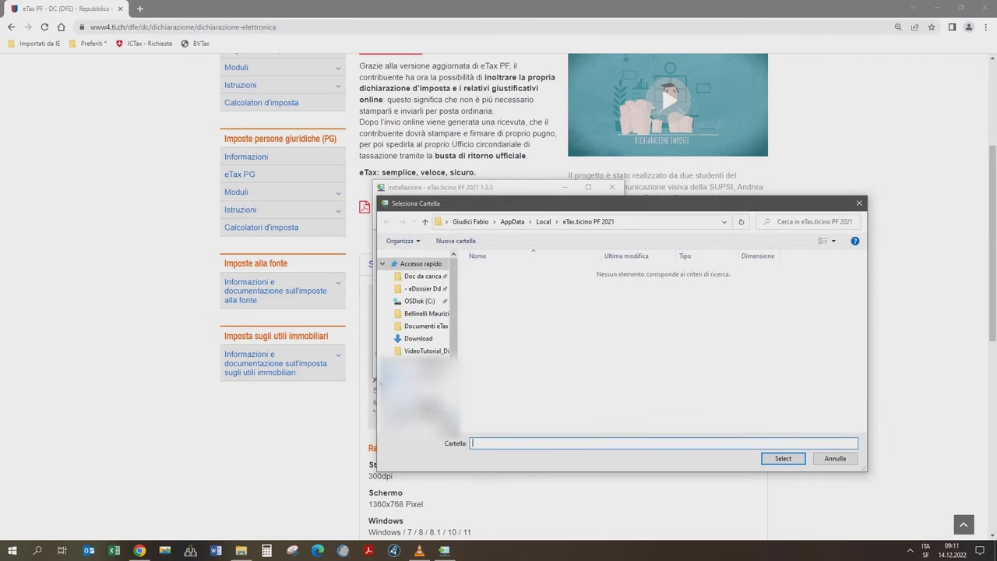
{"action": "left_click", "coordinate": [414, 419]}
{"action": "left_click", "coordinate": [794, 460]}
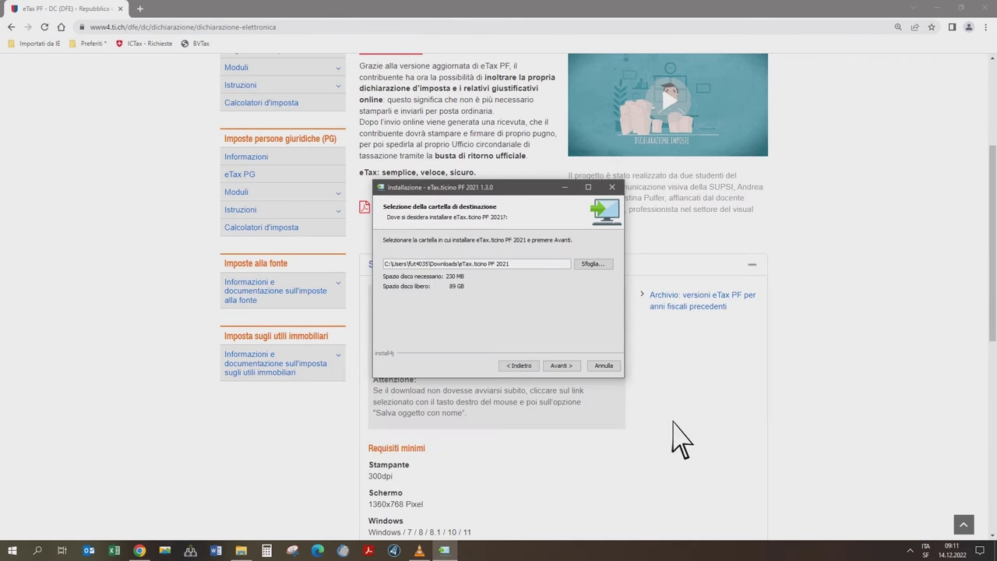
{"action": "left_click", "coordinate": [578, 369]}
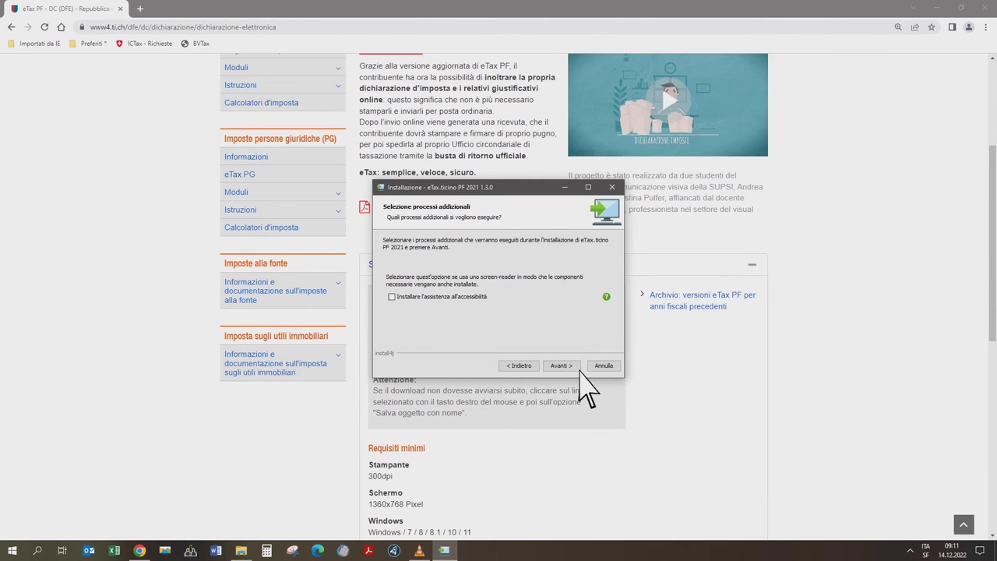
{"action": "left_click", "coordinate": [392, 297]}
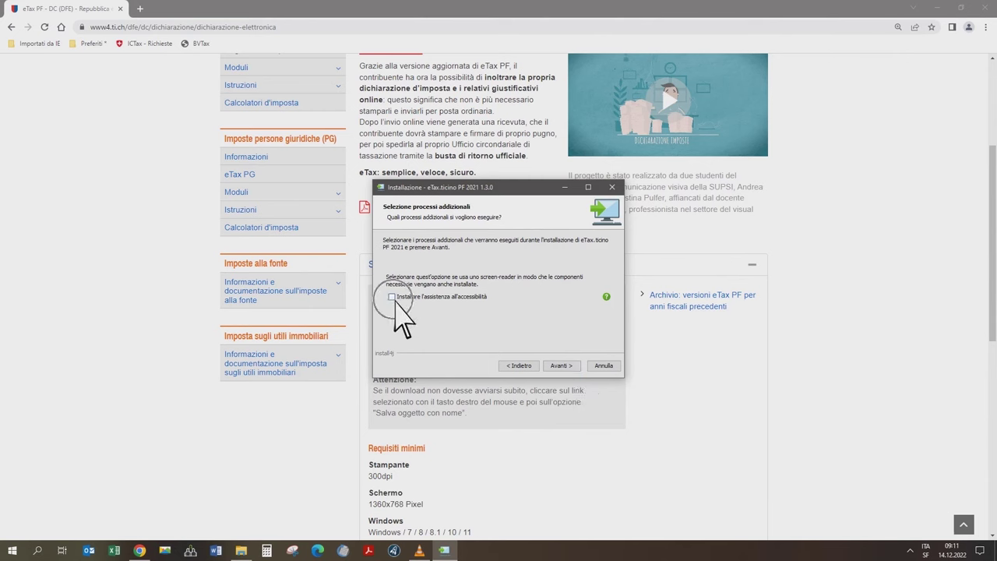
{"action": "left_click", "coordinate": [577, 369]}
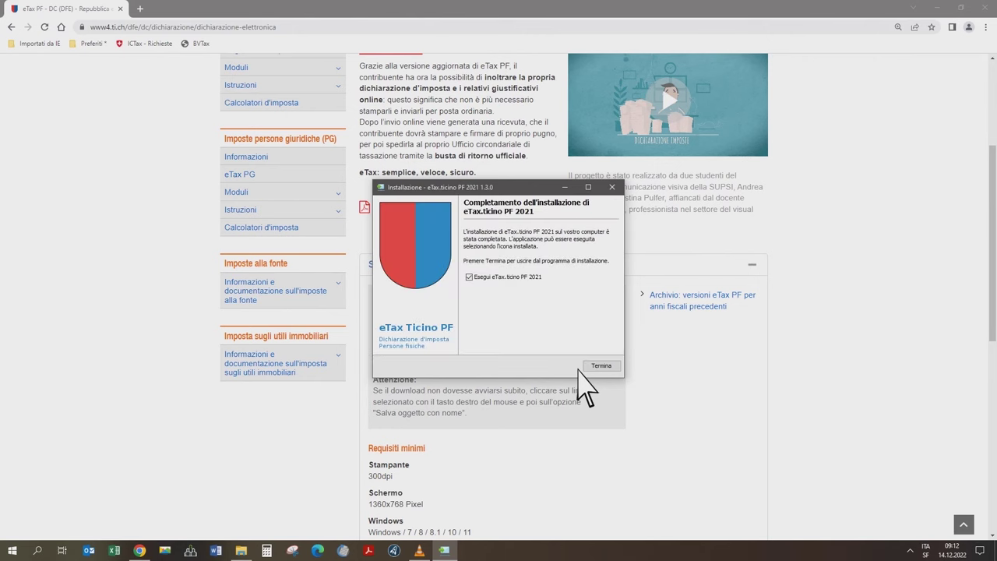
{"action": "left_click", "coordinate": [618, 367]}
- Launch eTax, decline the automatic update, and create a new 2022 declaration
{"action": "left_click", "coordinate": [601, 366]}
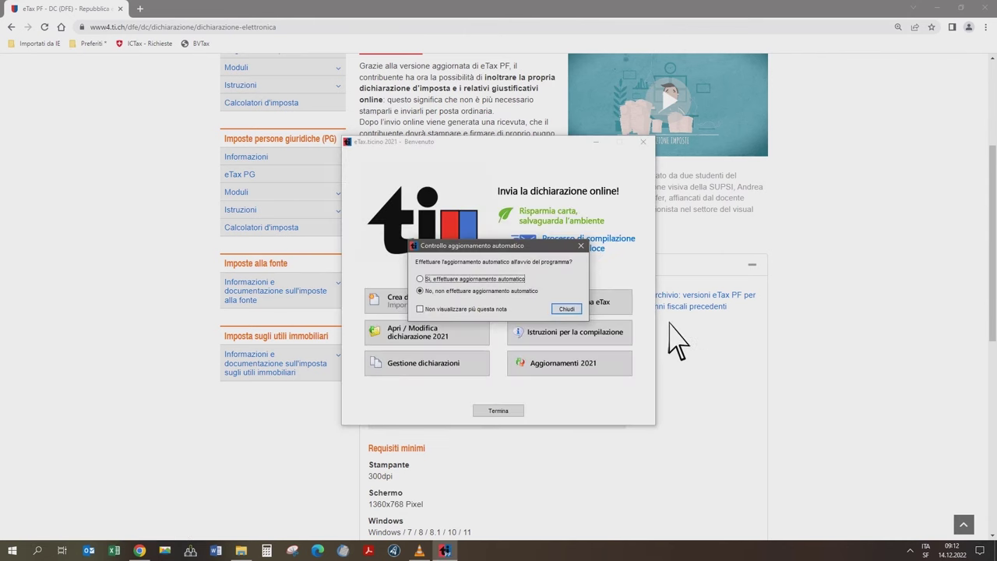
{"action": "left_click", "coordinate": [579, 311]}
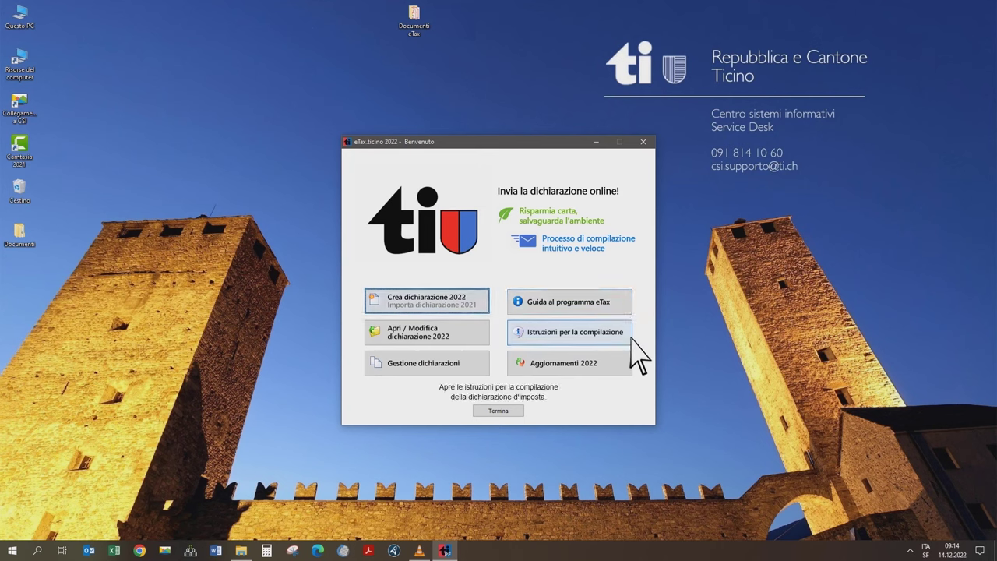
{"action": "left_click", "coordinate": [631, 337]}
{"action": "left_click", "coordinate": [627, 368]}
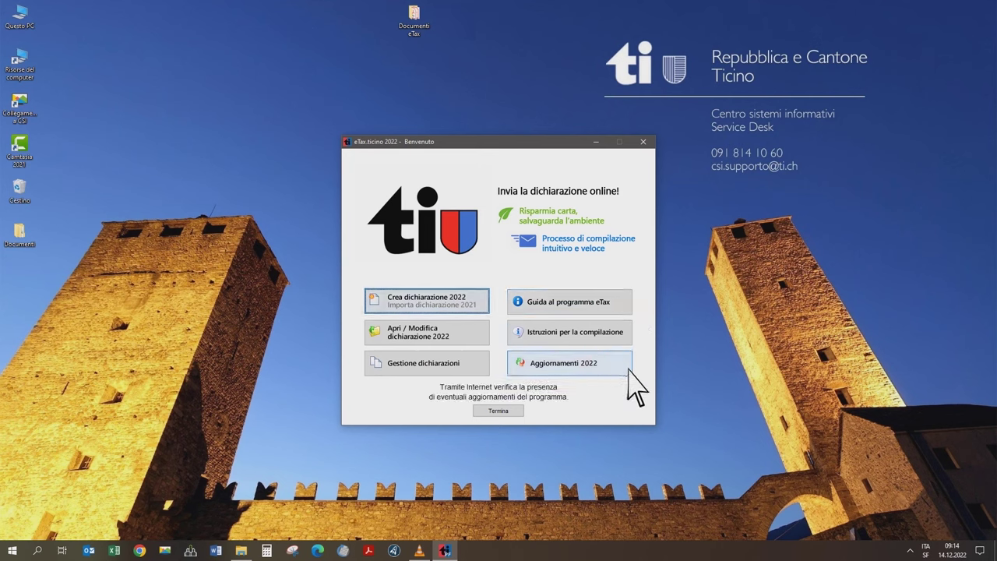
{"action": "left_click", "coordinate": [485, 308]}
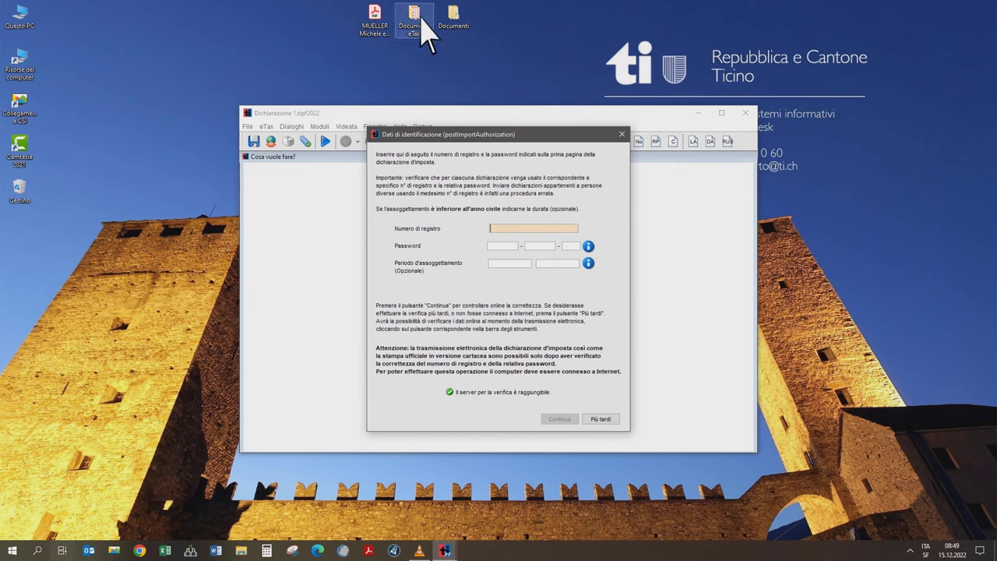
{"action": "left_click", "coordinate": [389, 31]}
{"action": "scroll", "coordinate": [334, 348], "scroll_direction": "up", "scroll_amount": 1}
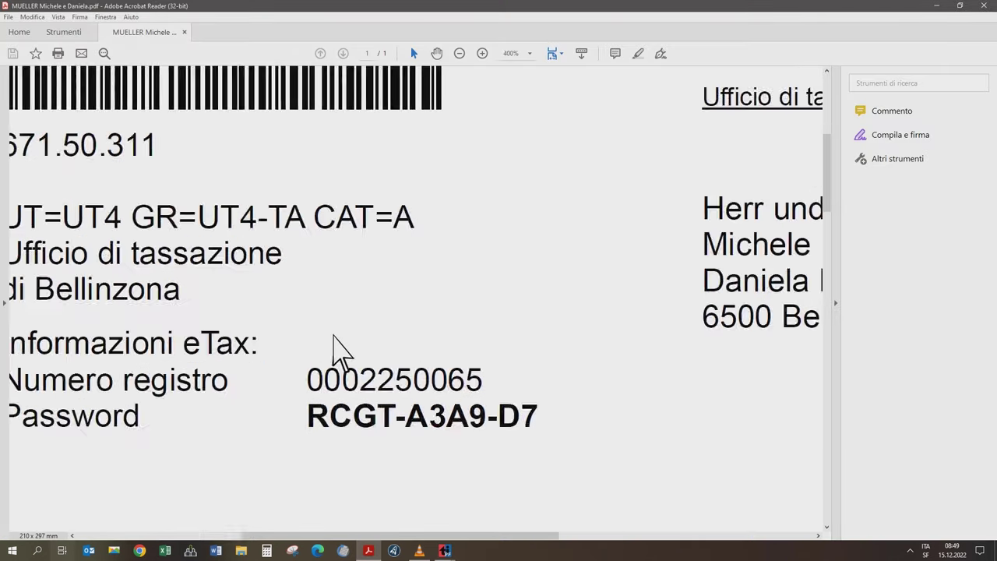
{"action": "scroll", "coordinate": [337, 351], "scroll_direction": "down", "scroll_amount": 1}
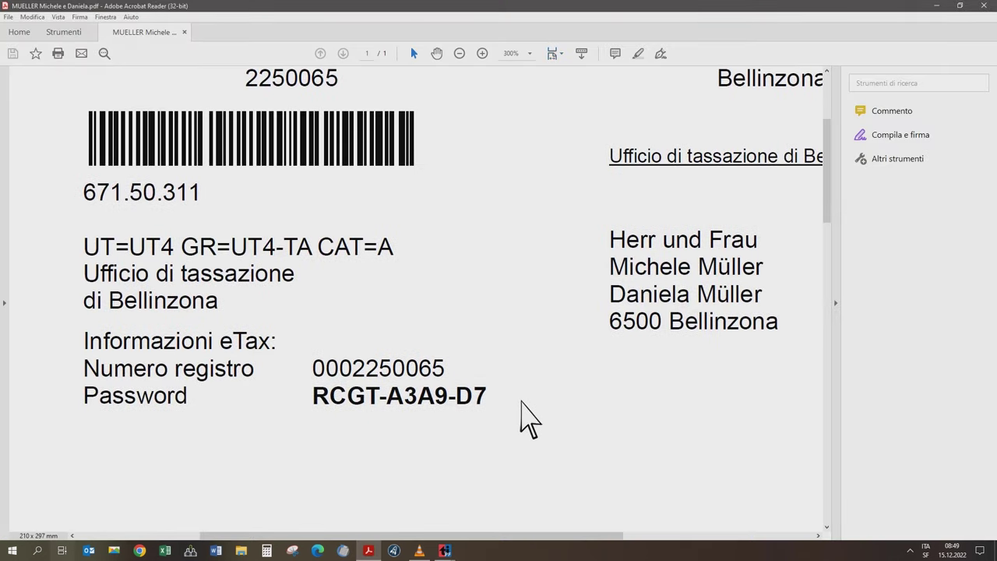
{"action": "left_click", "coordinate": [936, 5]}
{"action": "left_click", "coordinate": [562, 227]}
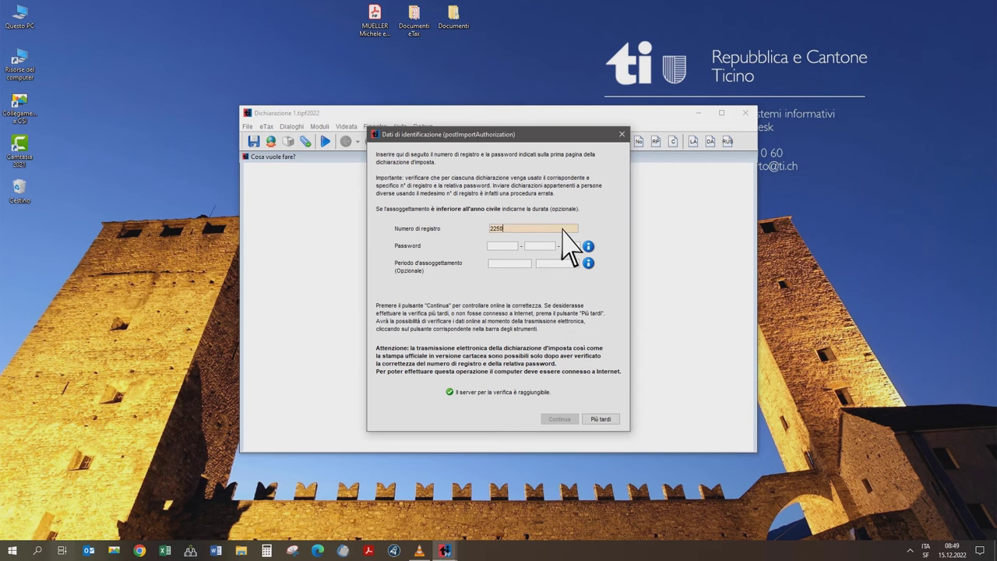
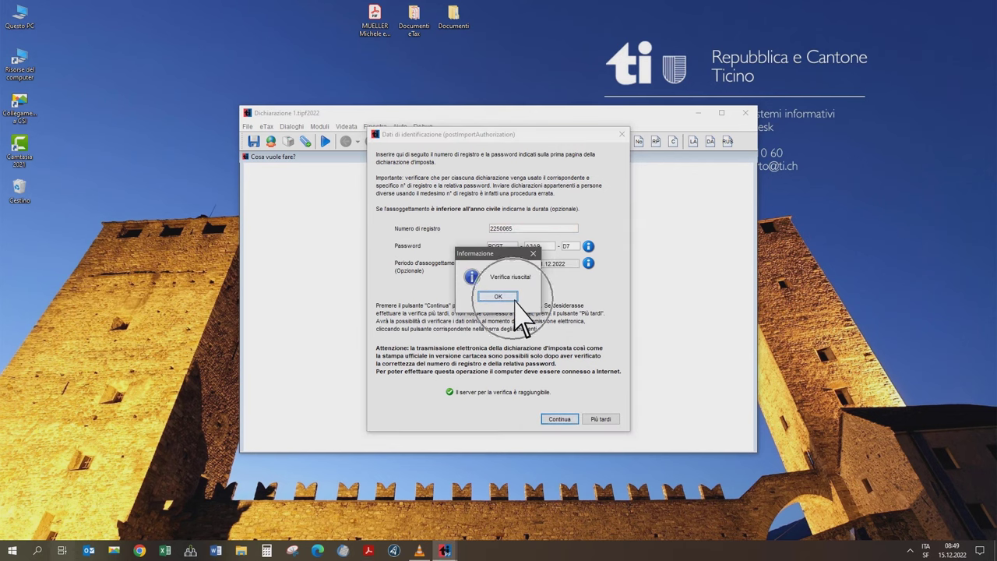
{"action": "left_click", "coordinate": [510, 297]}
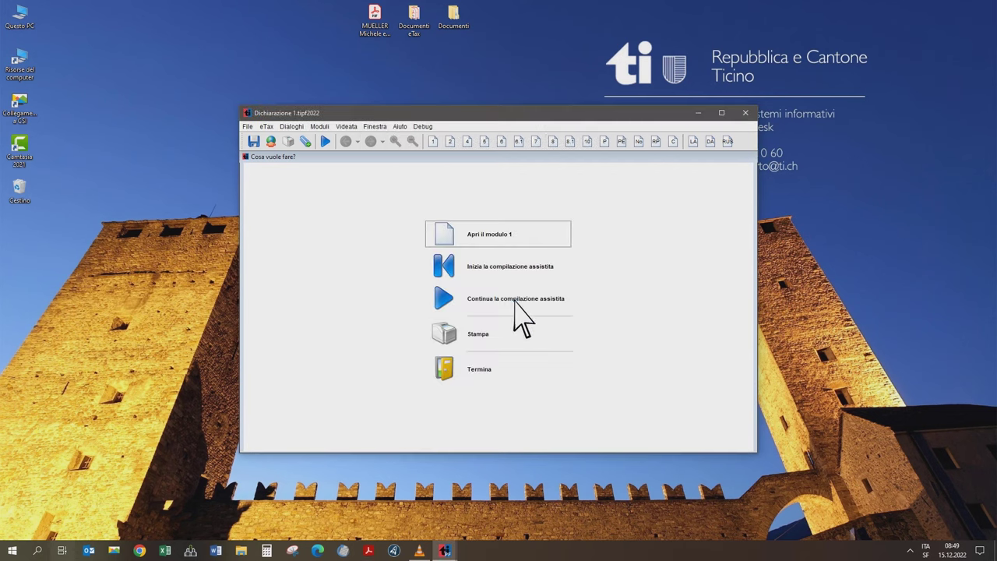
{"action": "left_click", "coordinate": [545, 269]}
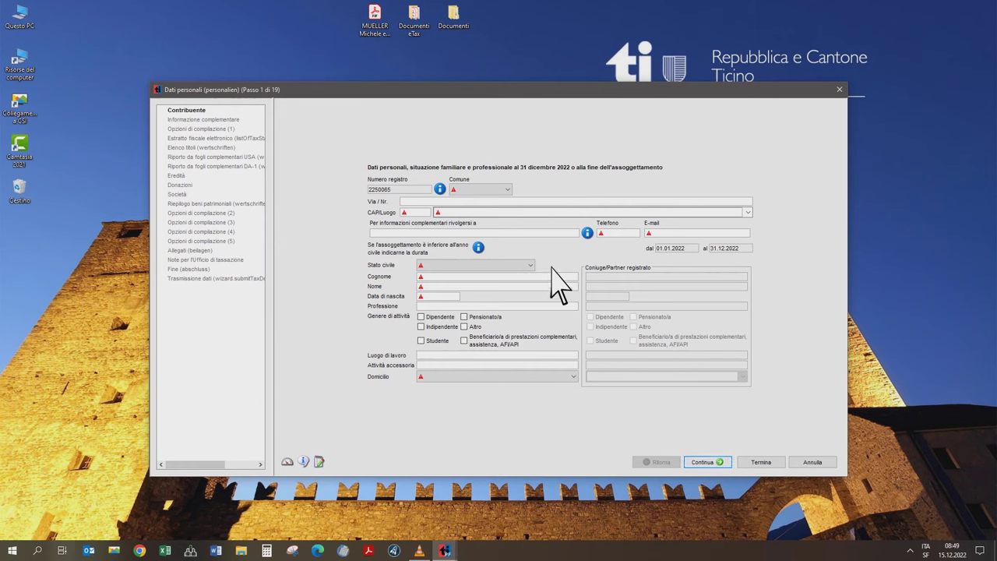
- Choose Bellinzona as the commune and fill in the street address, postcode, phone and e-mail
{"action": "left_click", "coordinate": [498, 204]}
{"action": "type", "text": "bel"}
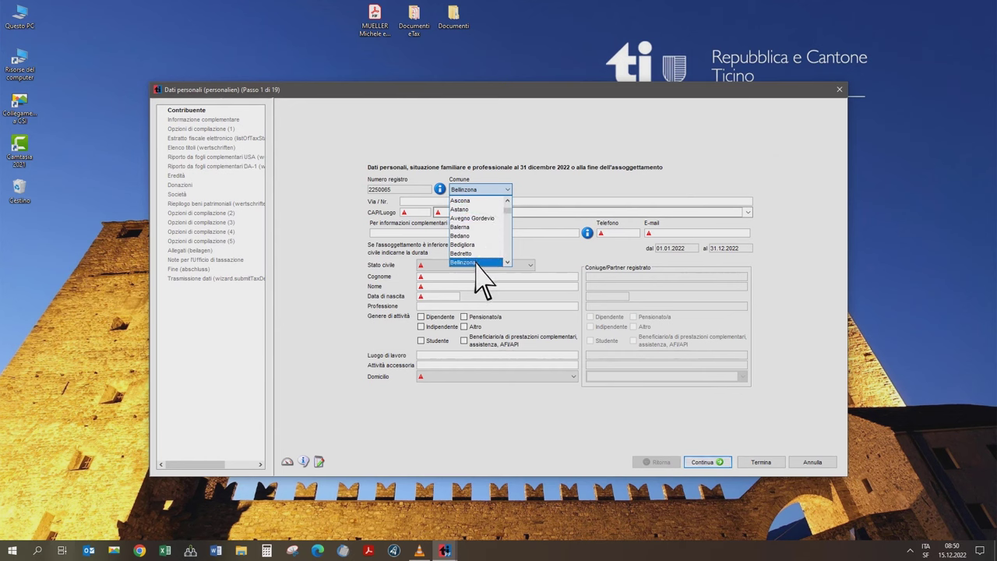
{"action": "left_click", "coordinate": [476, 262]}
{"action": "left_click", "coordinate": [417, 203]}
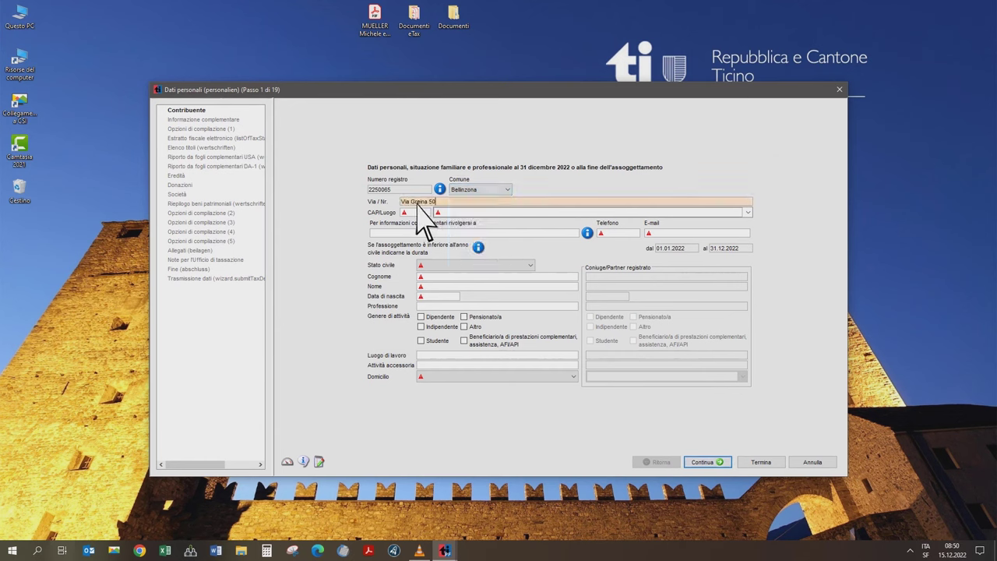
{"action": "key", "text": "Tab"}
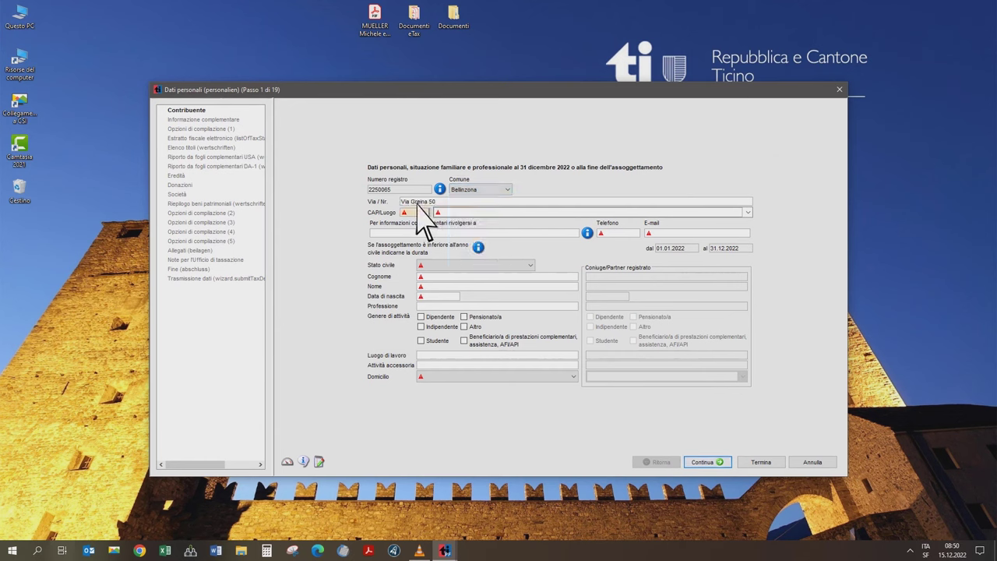
{"action": "type", "text": "6500"}
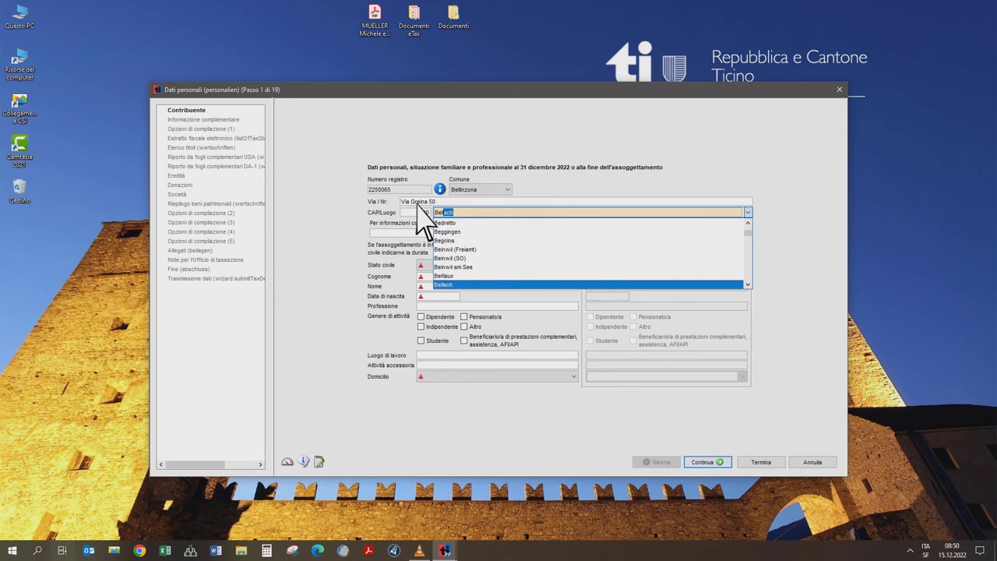
{"action": "key", "text": "Tab"}
{"action": "key", "text": "Tab"}
{"action": "type", "text": "0791234567"}
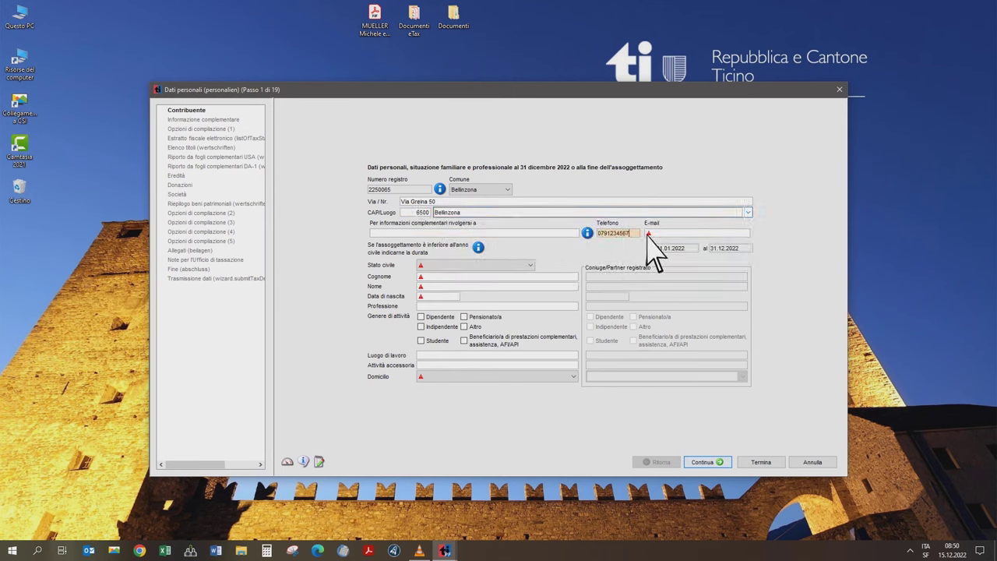
{"action": "key", "text": "Tab"}
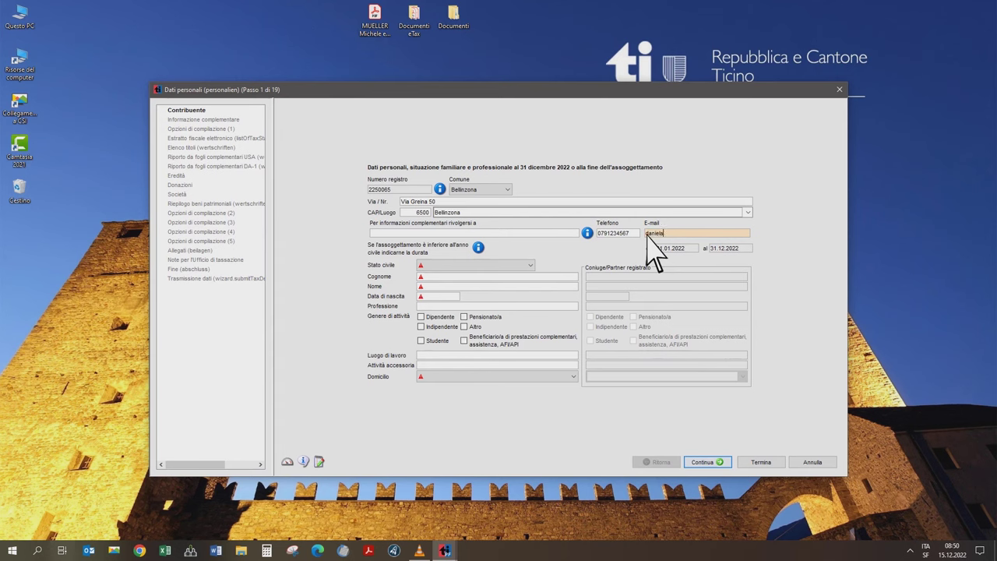
- Set status to Coniugato/a and enter the taxpayer's name, birth date, pensioner status and Bellinzona domicile
{"action": "left_click", "coordinate": [533, 266]}
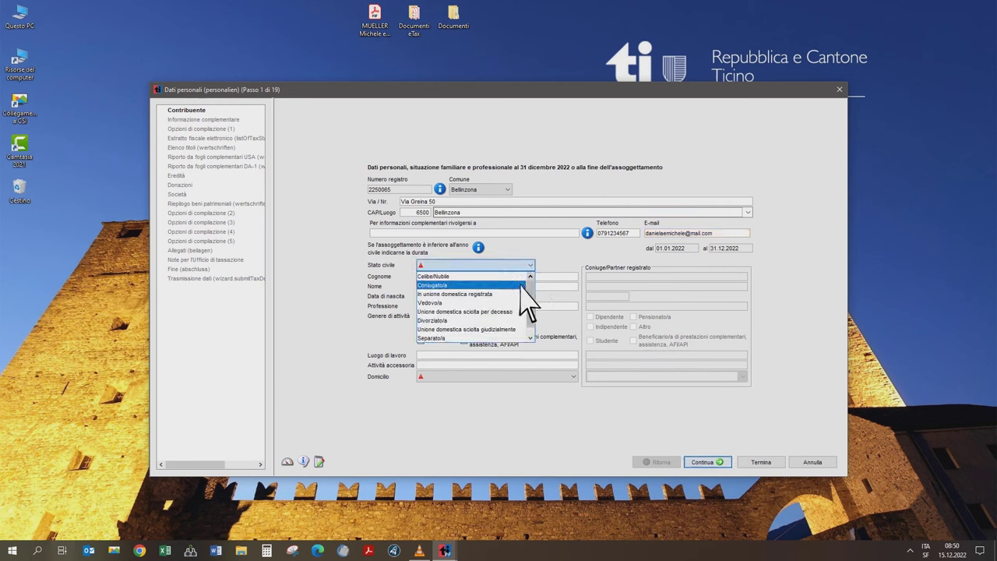
{"action": "left_click", "coordinate": [520, 285]}
{"action": "left_click", "coordinate": [458, 277]}
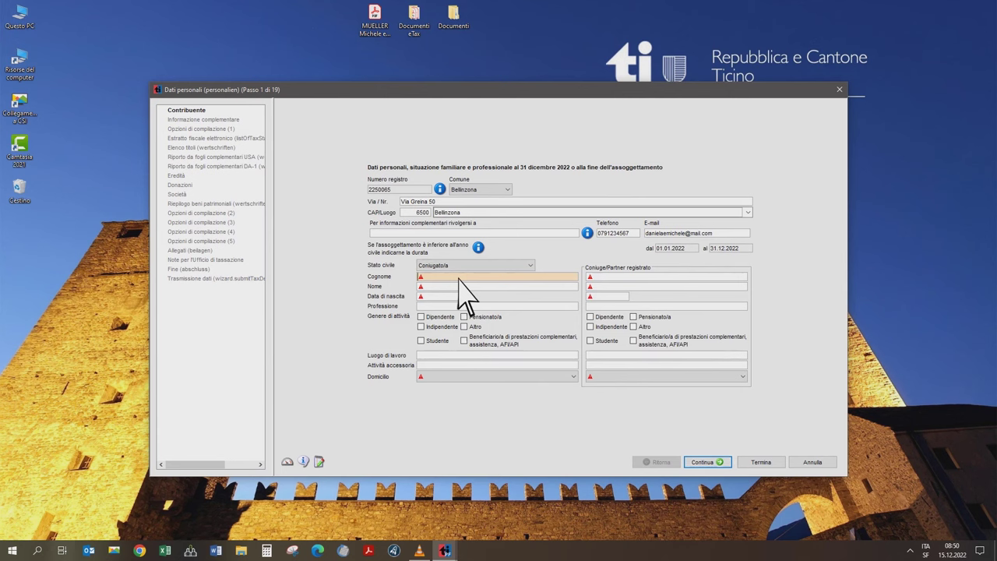
{"action": "key", "text": "Tab"}
{"action": "key", "text": "Tab"}
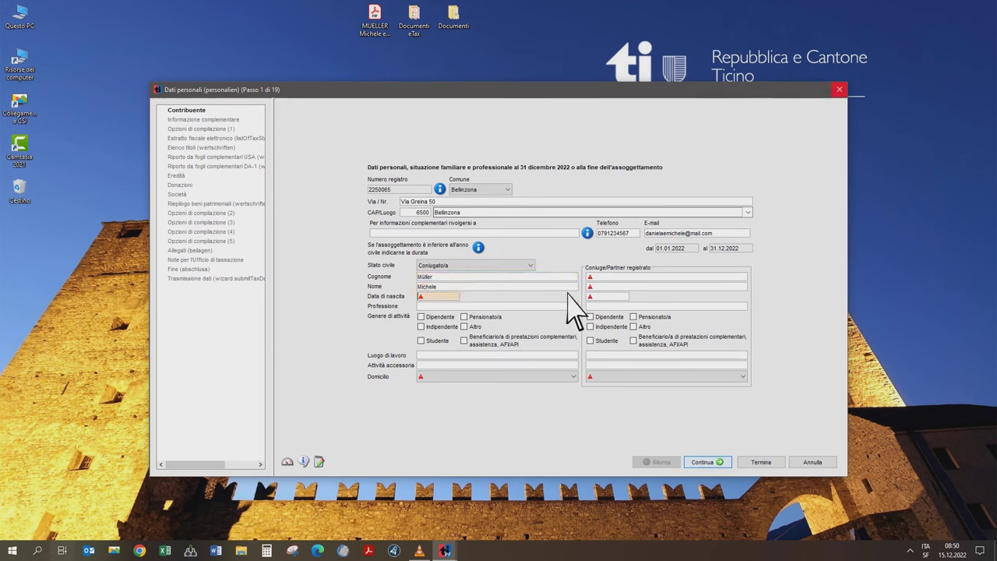
{"action": "type", "text": "11.07.1950"}
{"action": "left_click", "coordinate": [464, 316]}
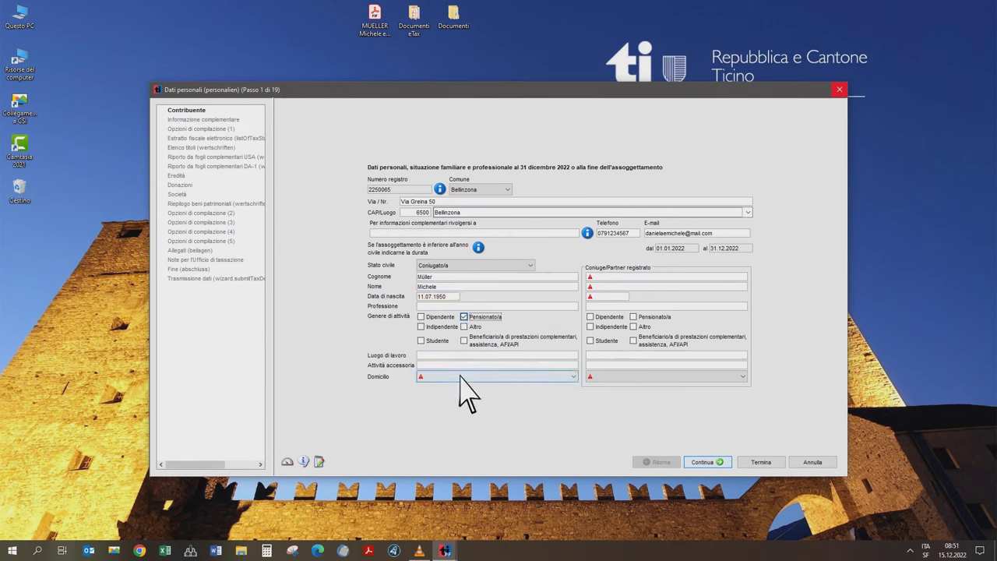
{"action": "left_click", "coordinate": [460, 376]}
{"action": "type", "text": "belli"}
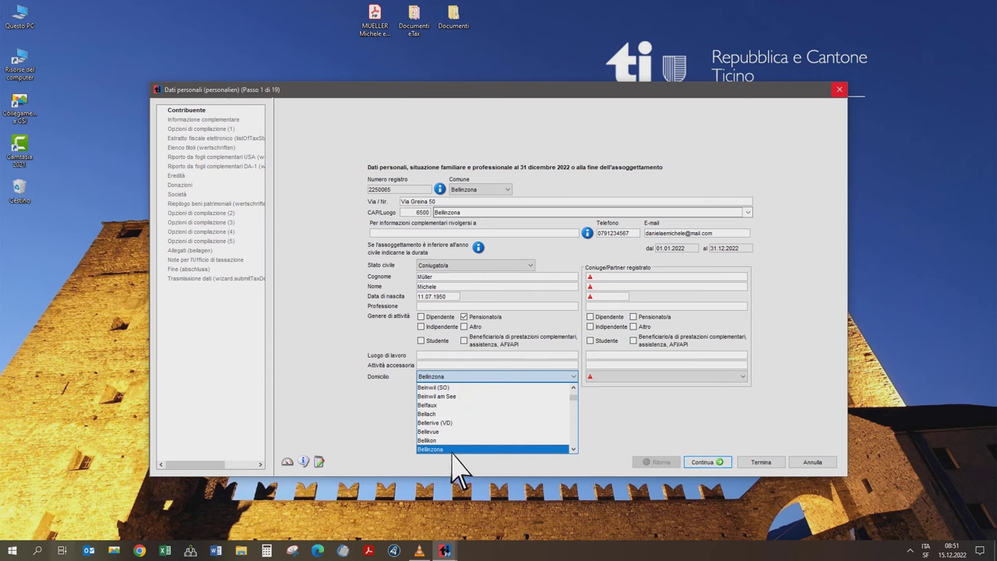
{"action": "left_click", "coordinate": [451, 451]}
- Enter the spouse's name, birth date, pensioner status and Bellinzona domicile
{"action": "left_click", "coordinate": [606, 278]}
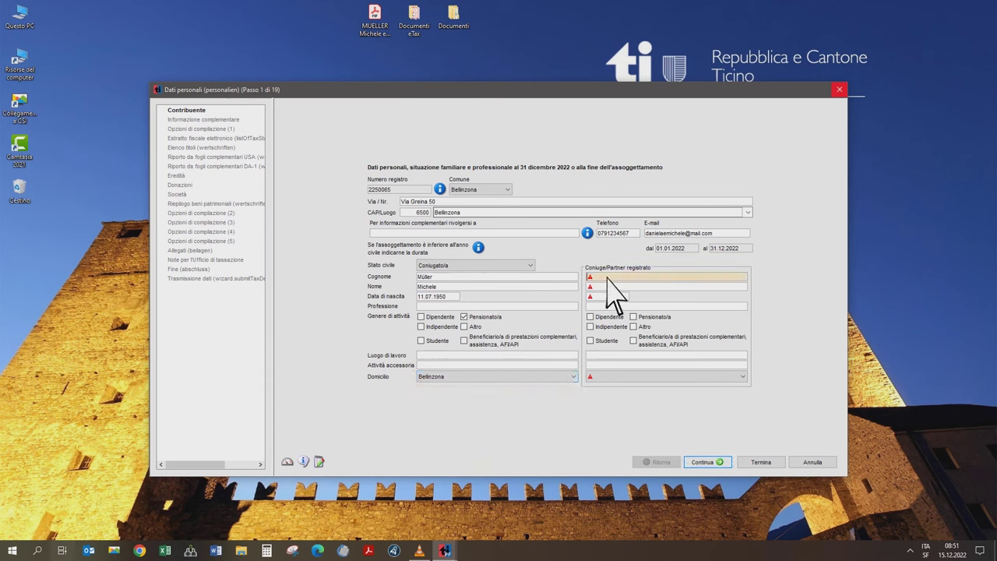
{"action": "key", "text": "Tab"}
{"action": "key", "text": "Tab"}
{"action": "type", "text": "28.12.1956"}
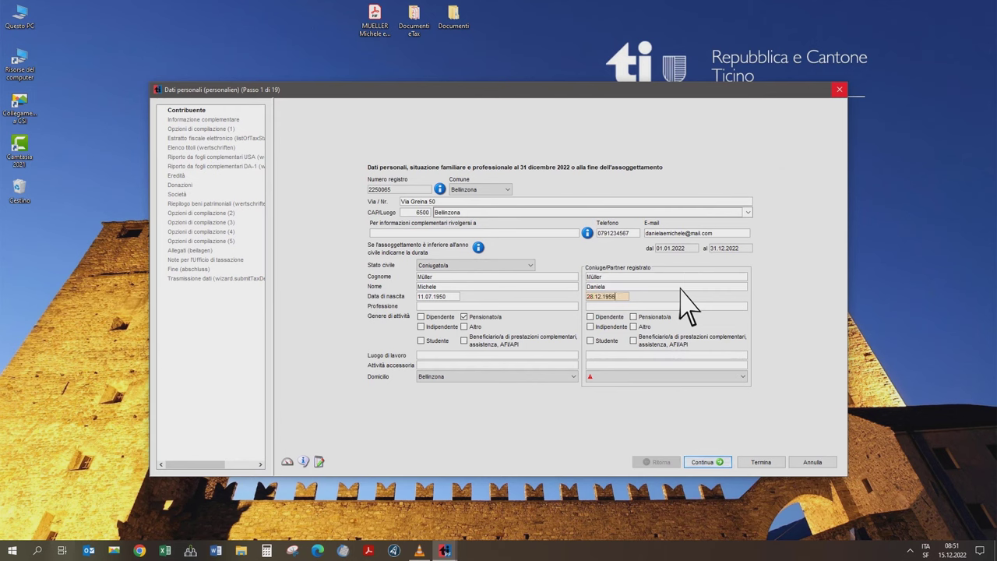
{"action": "left_click", "coordinate": [633, 316]}
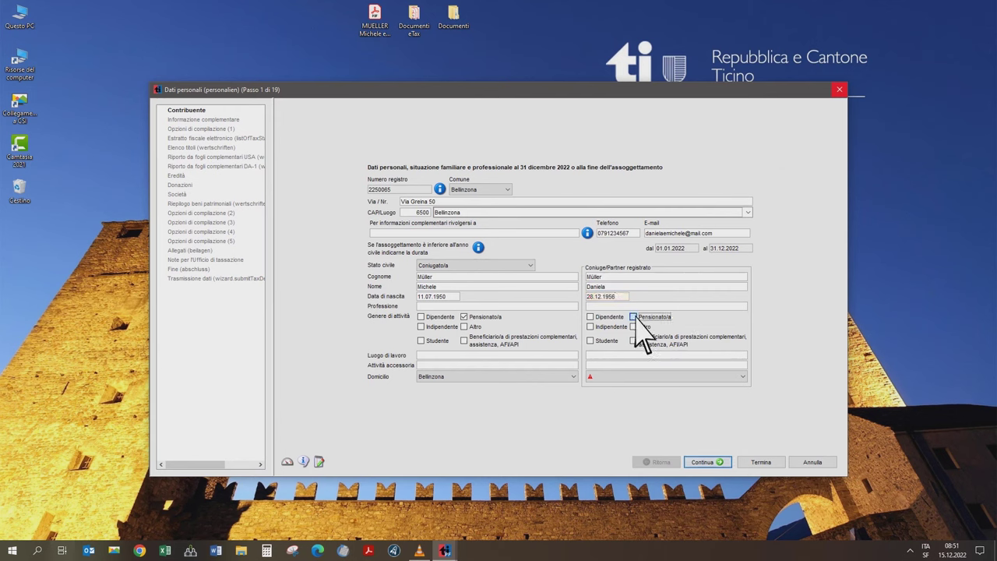
{"action": "left_click", "coordinate": [609, 378]}
{"action": "type", "text": "bellinzona"}
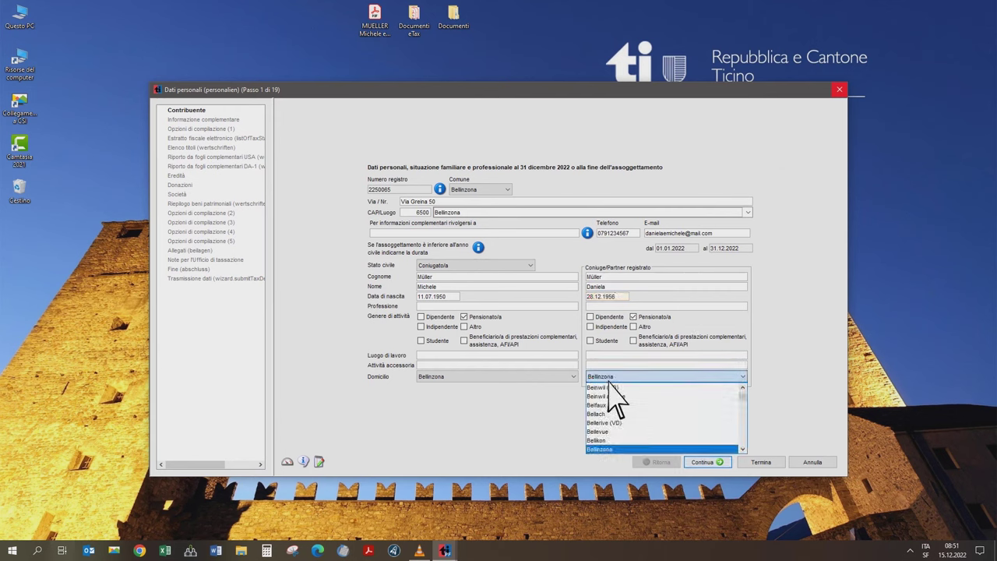
{"action": "left_click", "coordinate": [605, 450]}
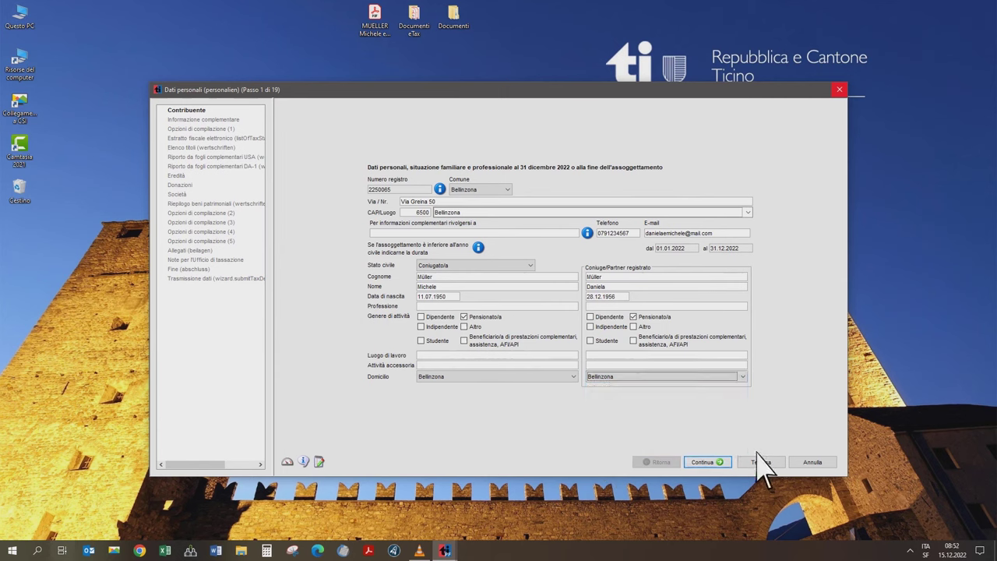
{"action": "left_click", "coordinate": [728, 461]}
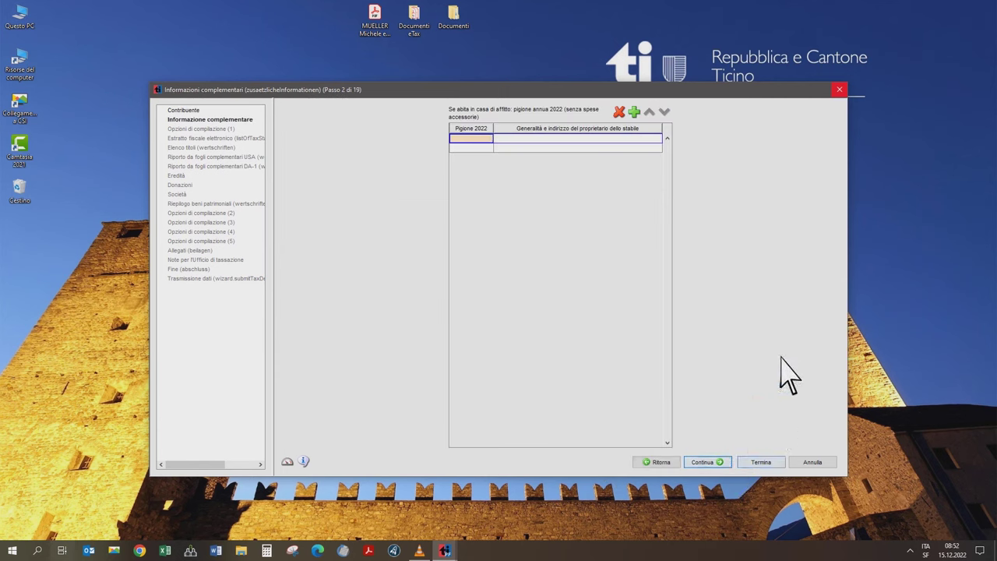
- Pass the rent (Pigione) and filing-options steps without entering any data
{"action": "left_click", "coordinate": [489, 141]}
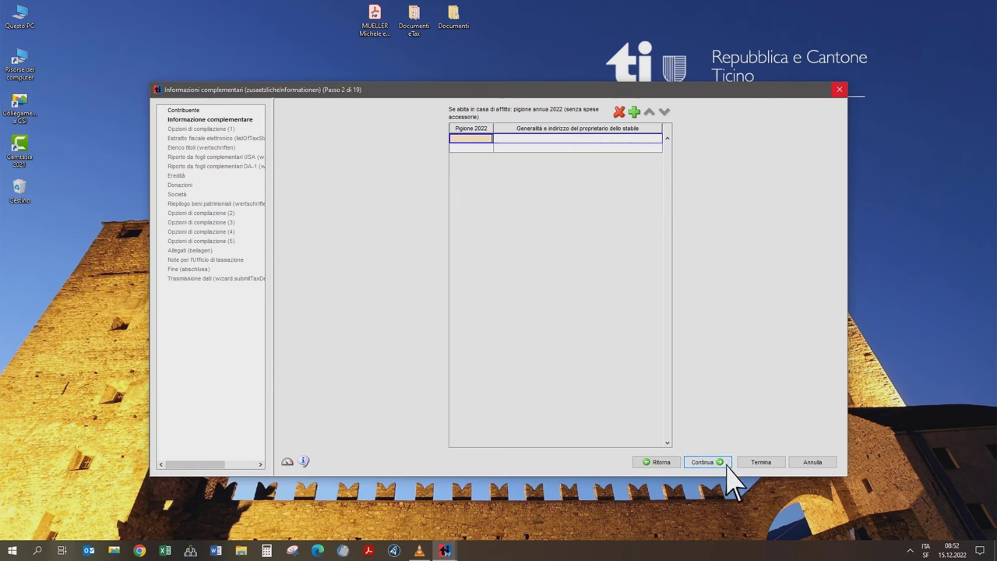
{"action": "left_click", "coordinate": [727, 465]}
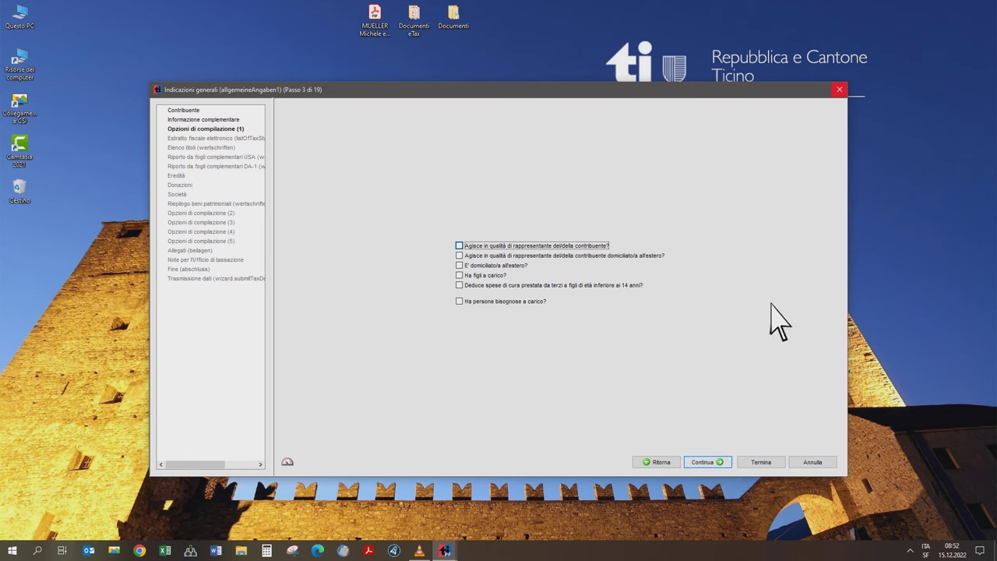
{"action": "left_click", "coordinate": [626, 246]}
{"action": "left_click", "coordinate": [670, 257]}
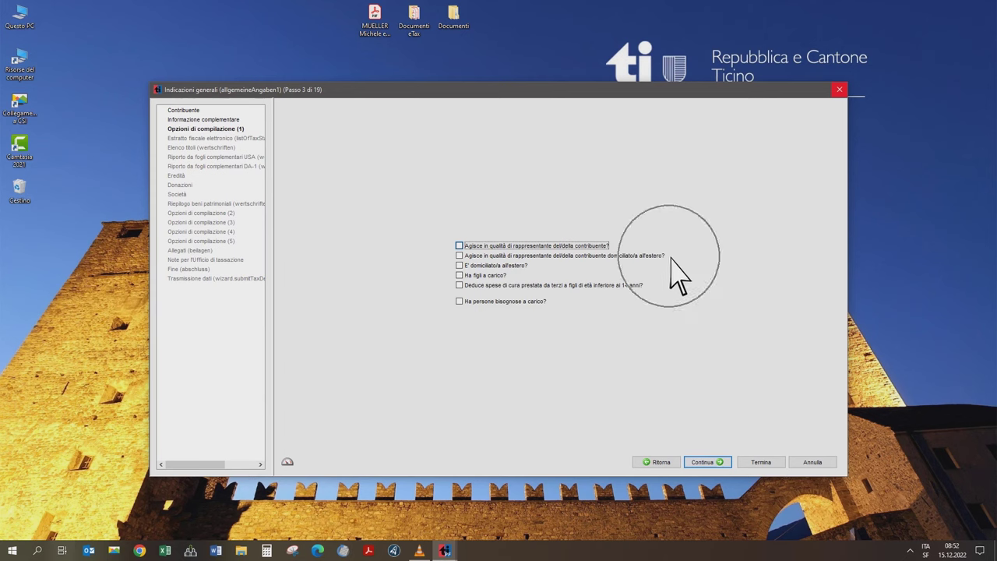
{"action": "left_click", "coordinate": [534, 267]}
{"action": "left_click", "coordinate": [517, 278]}
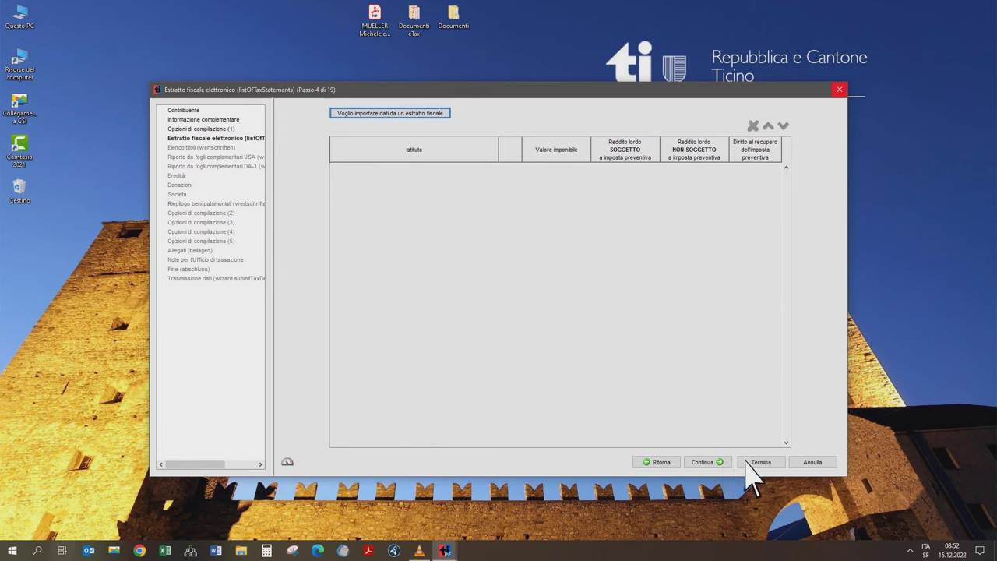
{"action": "left_click", "coordinate": [441, 117]}
- Continue to step 5, Elenco titoli, and open the asset-type list
{"action": "left_click", "coordinate": [723, 468]}
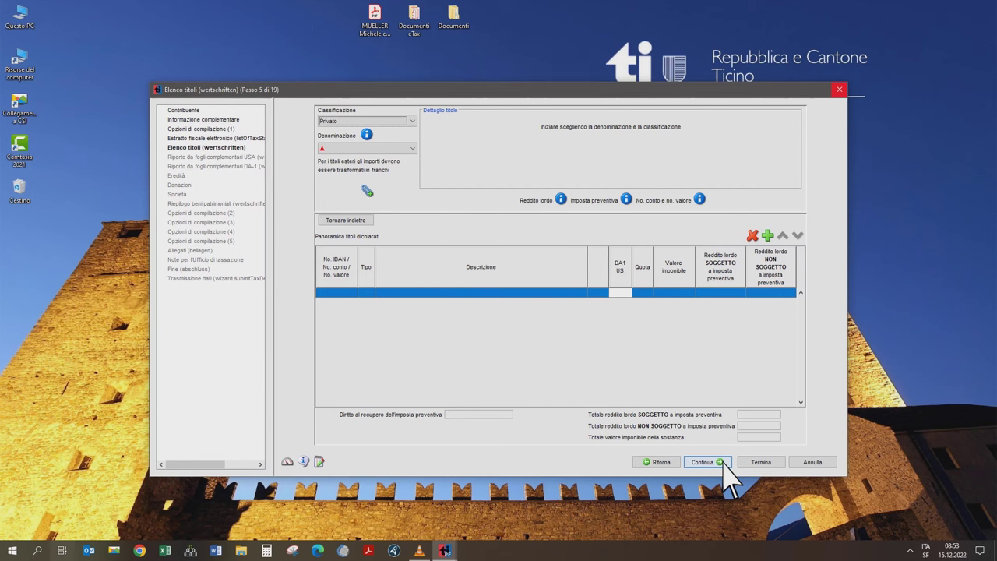
{"action": "left_click", "coordinate": [414, 148]}
- Add a Conti correnti entry with the account number and institution Istituto bancario
{"action": "scroll", "coordinate": [408, 173], "scroll_direction": "down", "scroll_amount": 2}
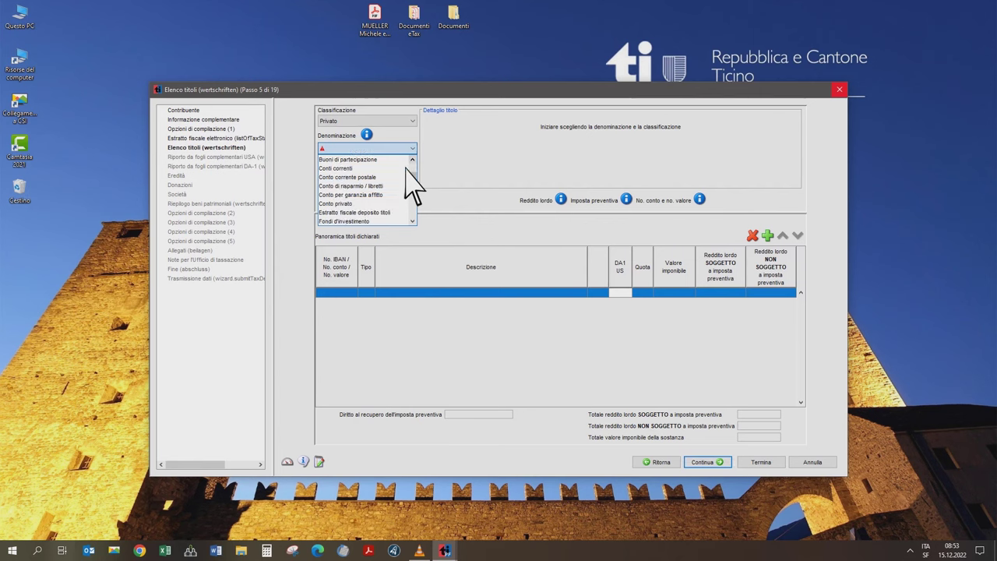
{"action": "scroll", "coordinate": [406, 166], "scroll_direction": "down", "scroll_amount": 2}
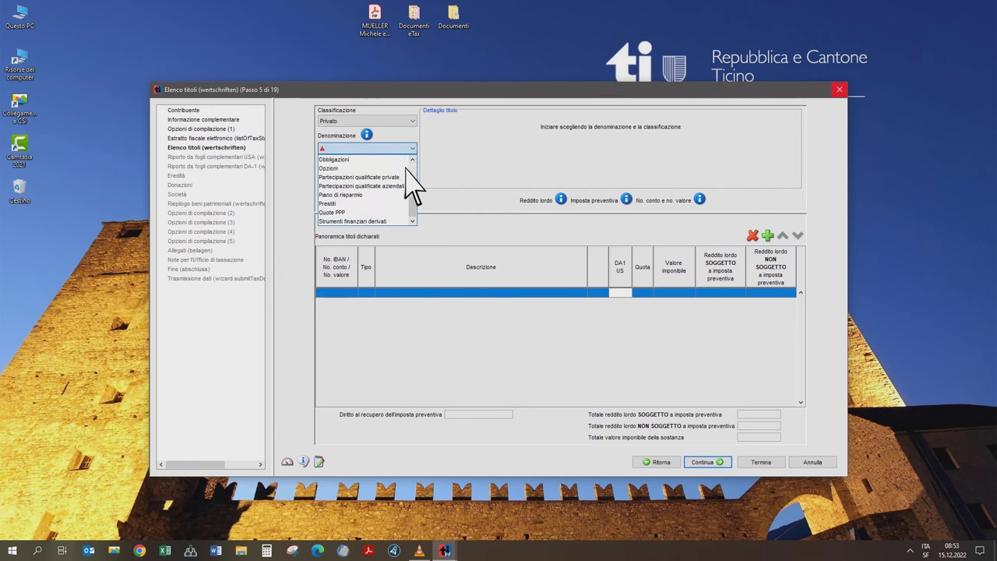
{"action": "scroll", "coordinate": [410, 185], "scroll_direction": "up", "scroll_amount": 3}
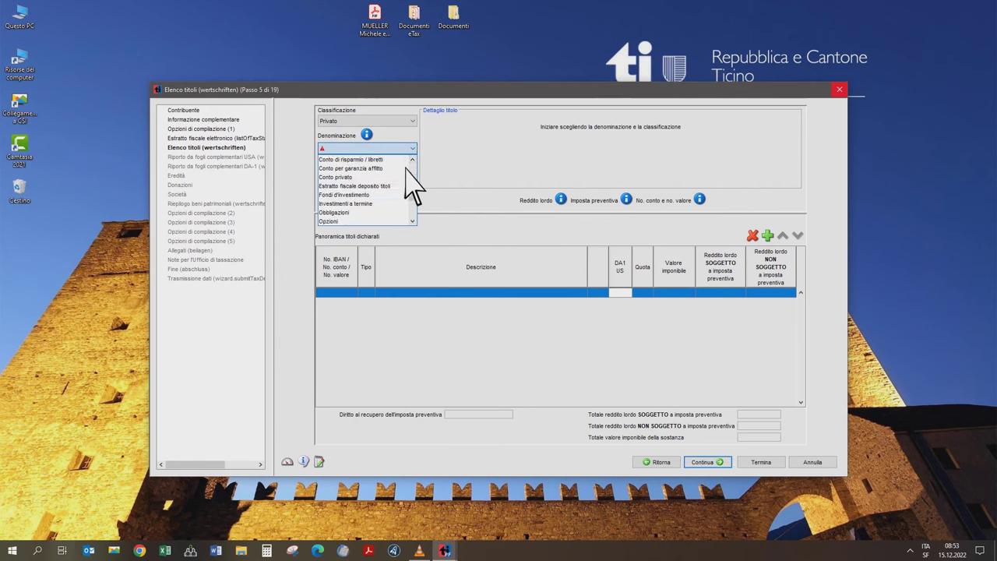
{"action": "scroll", "coordinate": [405, 166], "scroll_direction": "up", "scroll_amount": 1}
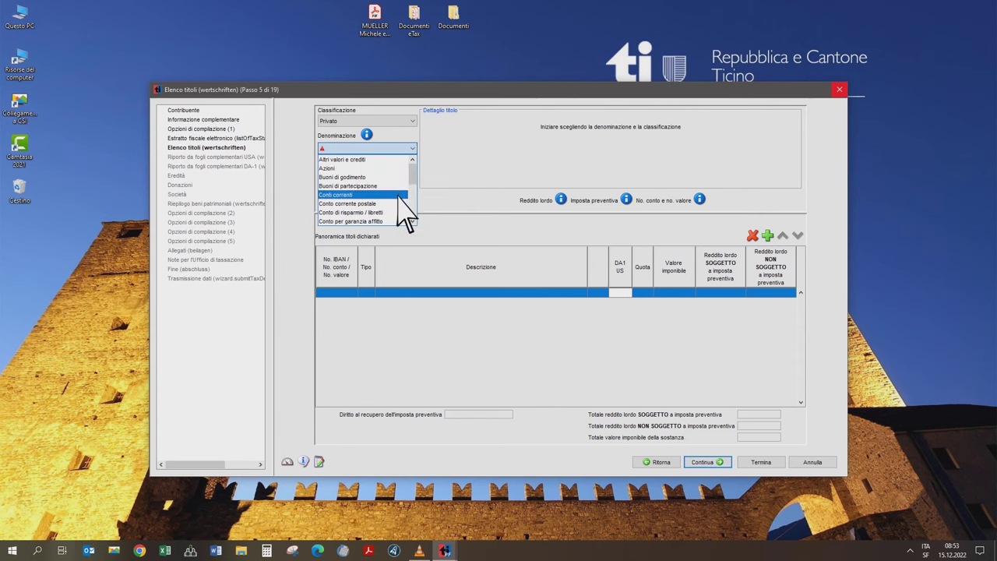
{"action": "left_click", "coordinate": [399, 195]}
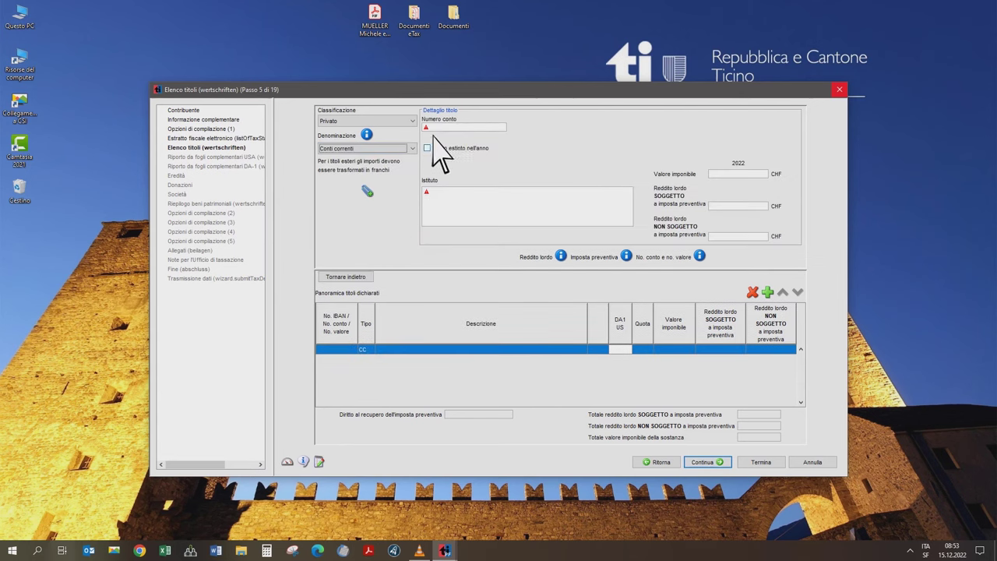
{"action": "type", "text": "CH01 0000 0000 0000 1"}
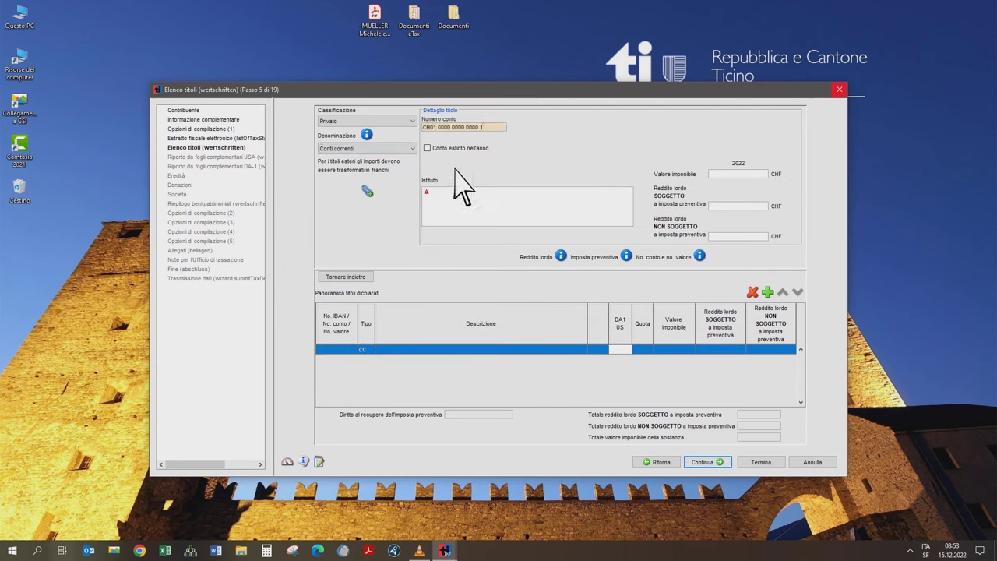
{"action": "left_click", "coordinate": [460, 205]}
{"action": "type", "text": "Istituto bancario"}
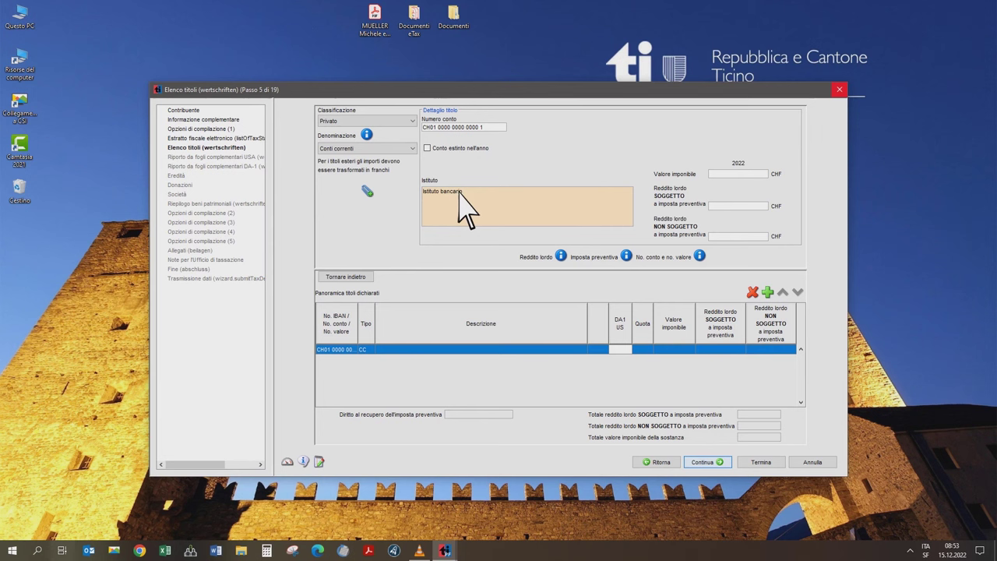
- Open Attestato fiscale bancario.pdf from Documenti eTax, read it, then minimize Acrobat and the folder
{"action": "double_click", "coordinate": [428, 29]}
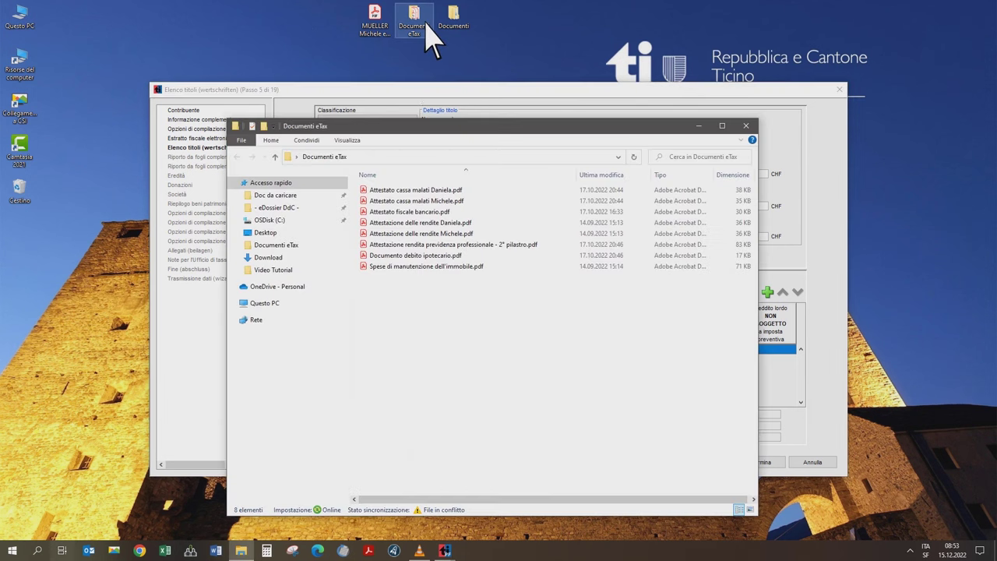
{"action": "double_click", "coordinate": [434, 212]}
{"action": "scroll", "coordinate": [592, 358], "scroll_direction": "up", "scroll_amount": 4}
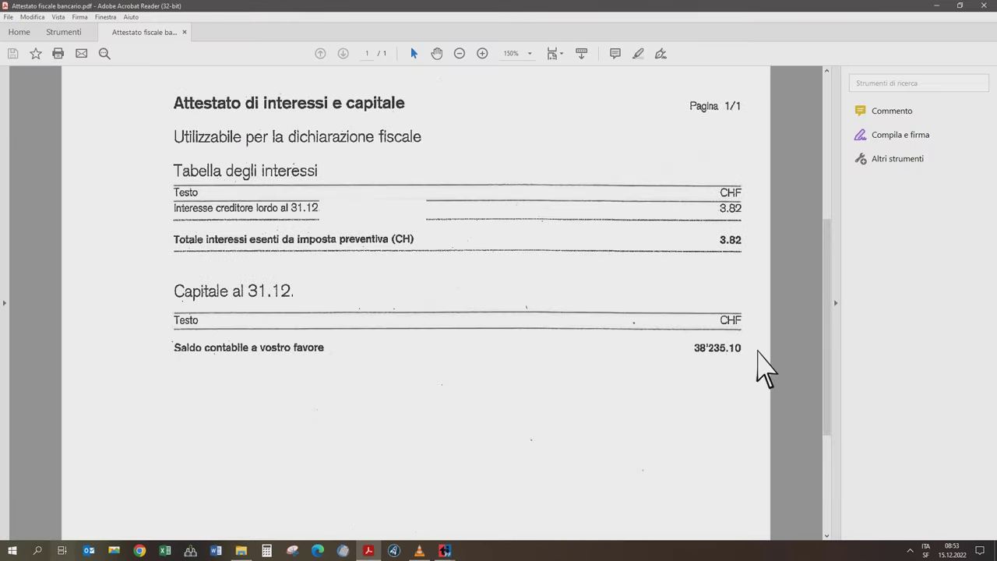
{"action": "left_click", "coordinate": [935, 6]}
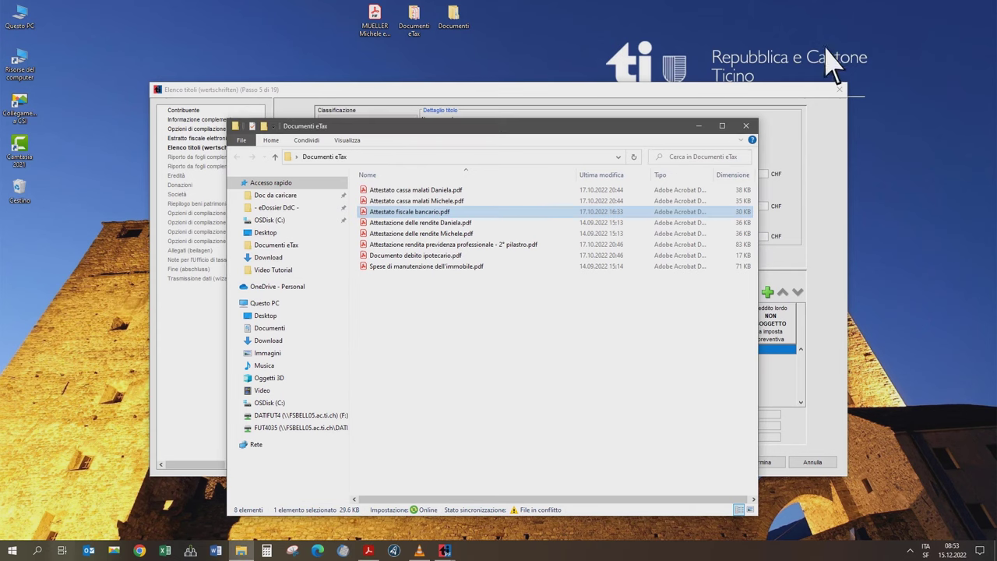
{"action": "left_click", "coordinate": [700, 127]}
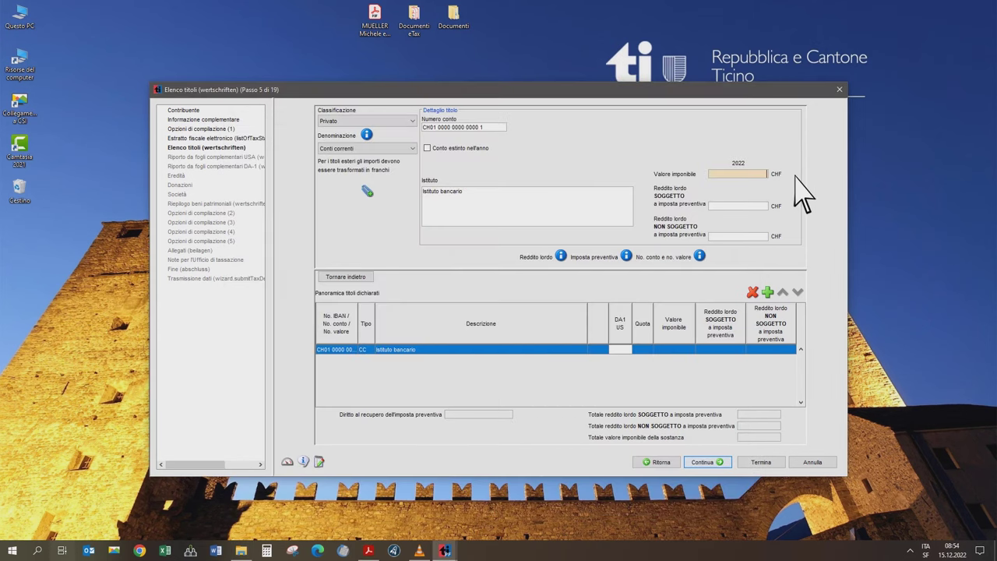
- Enter 38235.10 as the account's taxable value and bring the bank statement back up
{"action": "type", "text": "38235.10"}
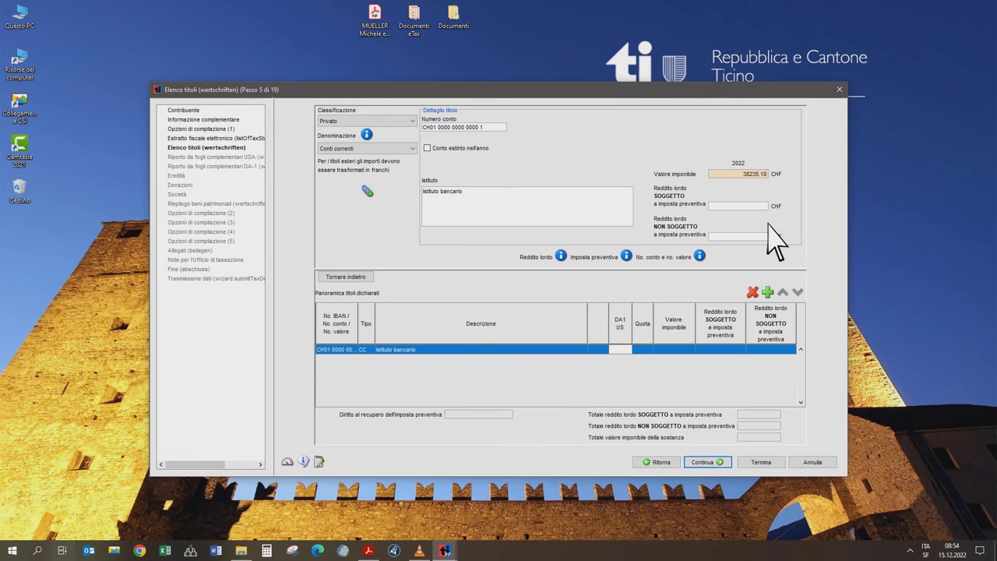
{"action": "left_click", "coordinate": [369, 551]}
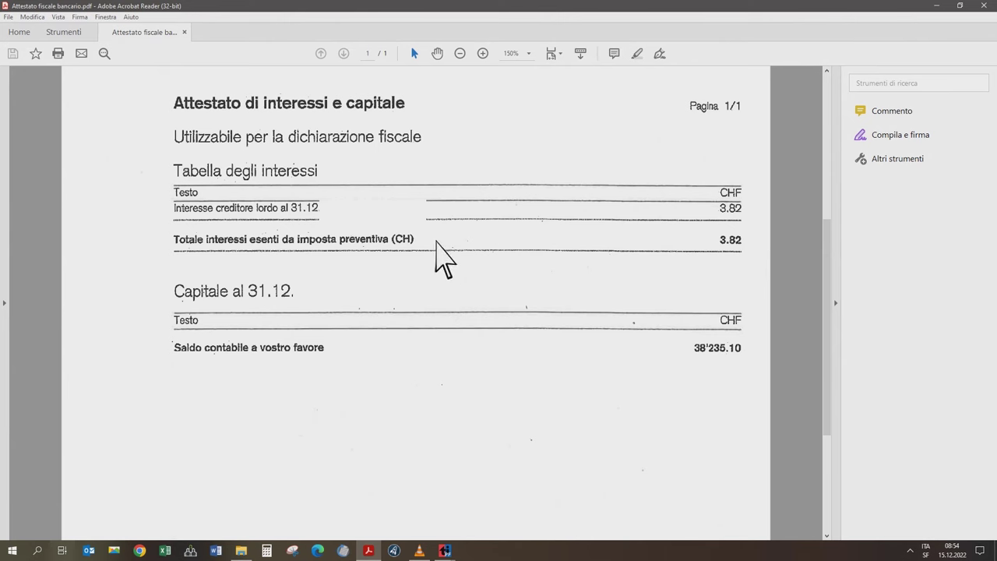
- Check the certificate's 3.82 CHF interest and close Acrobat Reader
{"action": "left_click", "coordinate": [435, 241]}
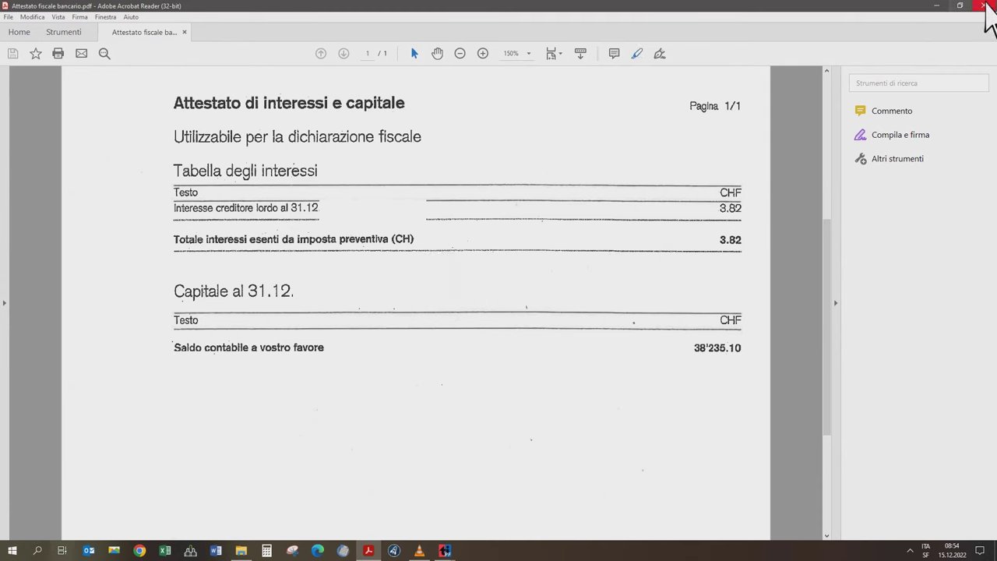
{"action": "left_click", "coordinate": [980, 7]}
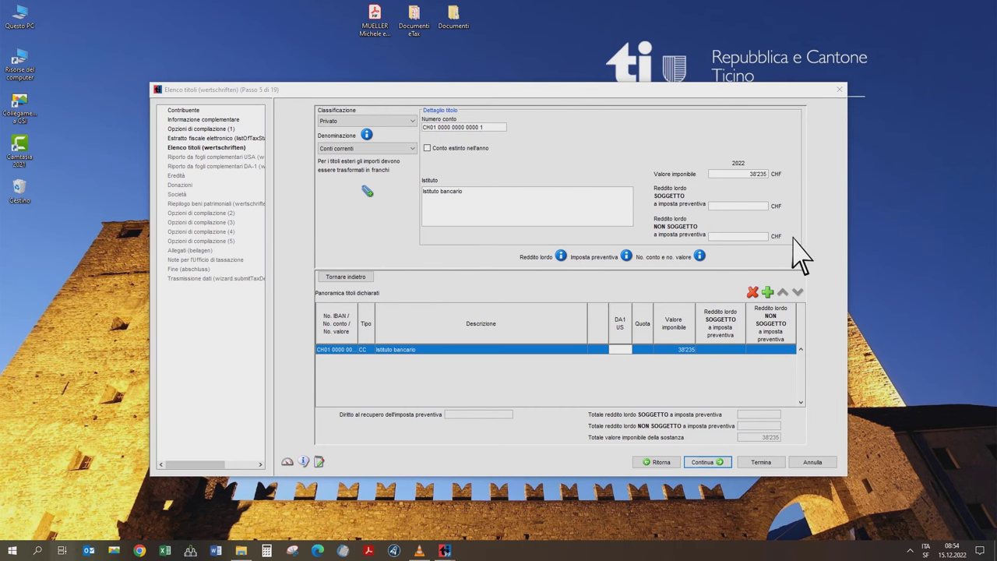
- Enter 3.82 CHF income not subject to withholding tax and open the securities attachments
{"action": "left_click", "coordinate": [757, 238]}
{"action": "type", "text": "3.82"}
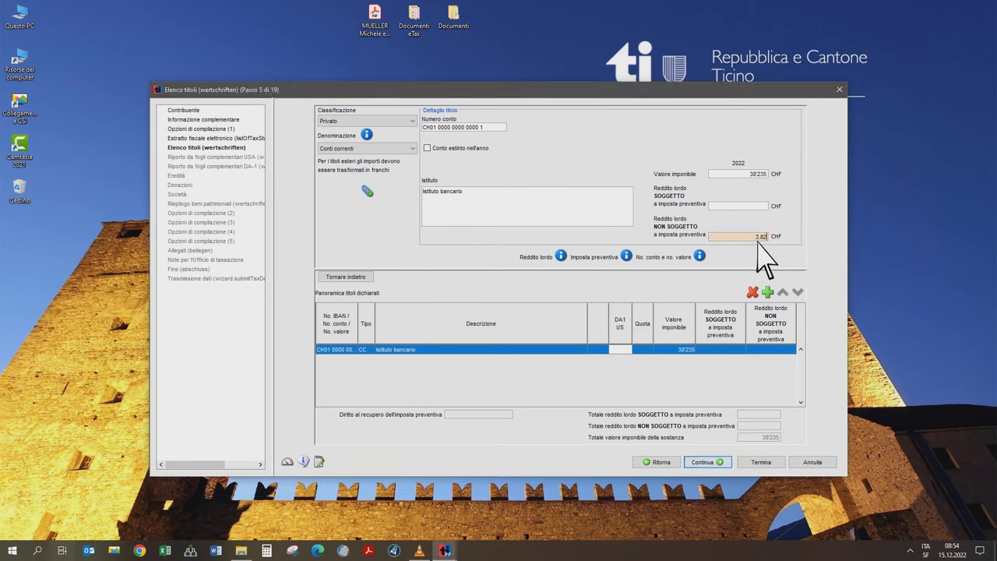
{"action": "key", "text": "Tab"}
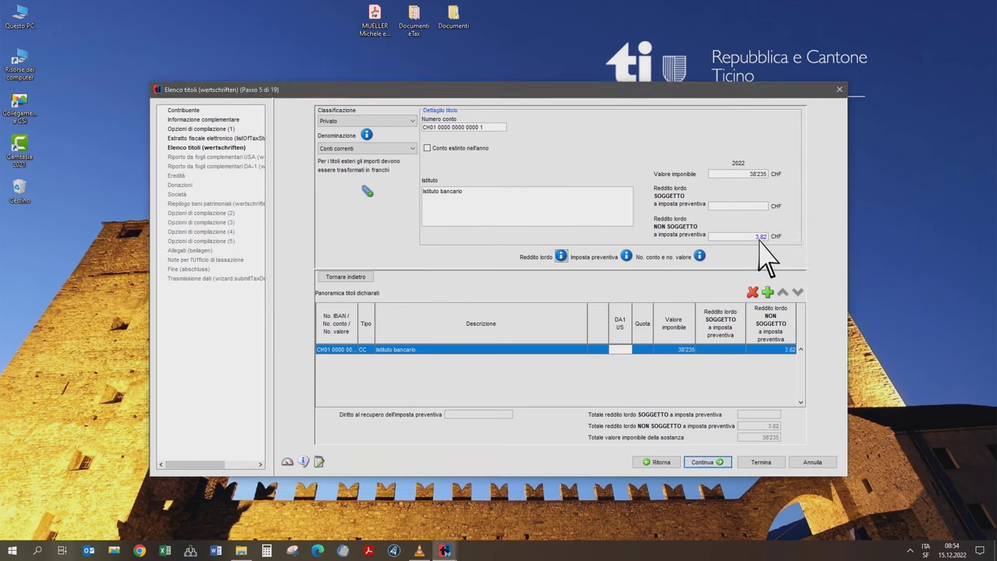
{"action": "left_click", "coordinate": [371, 192]}
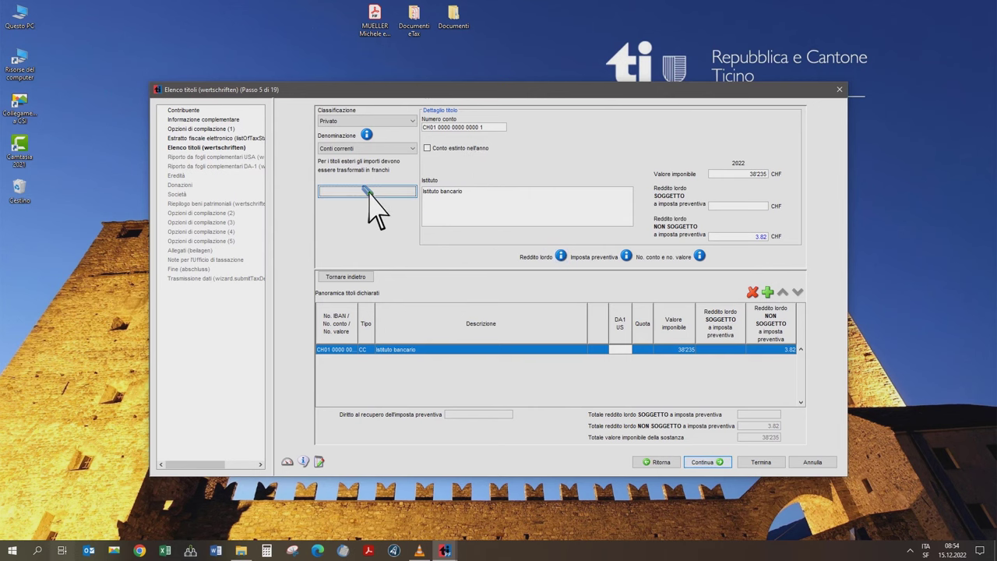
{"action": "double_click", "coordinate": [419, 27]}
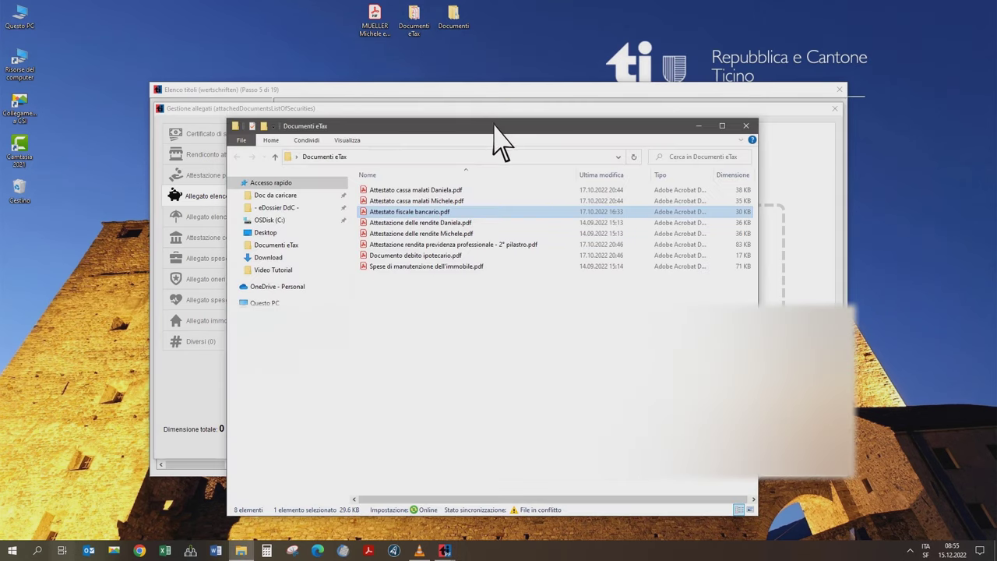
- Attach Attestato fiscale bancario.pdf to the Allegato elenco titoli area and confirm with OK
{"action": "left_click_drag", "start_coordinate": [502, 140], "coordinate": [844, 160]}
{"action": "left_click_drag", "start_coordinate": [749, 231], "coordinate": [605, 289]}
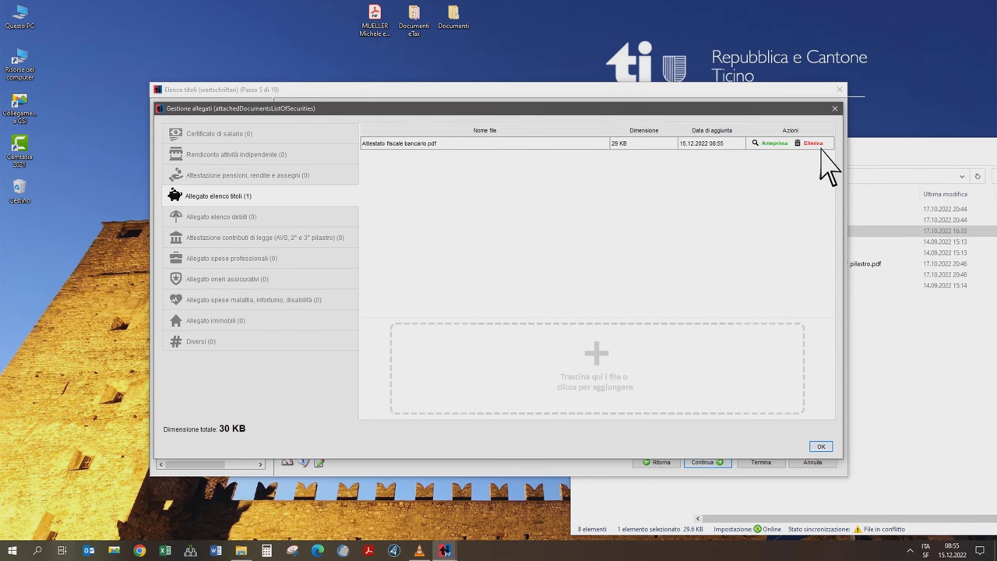
{"action": "left_click", "coordinate": [822, 446]}
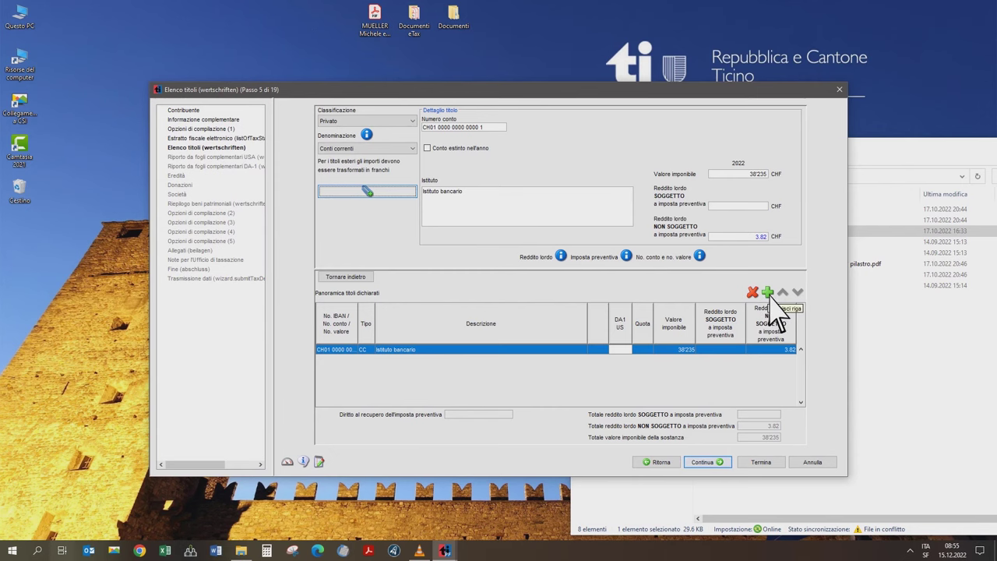
- Skip the empty USA and DA-1 supplementary pages to reach the Eredità step
{"action": "left_click", "coordinate": [724, 463]}
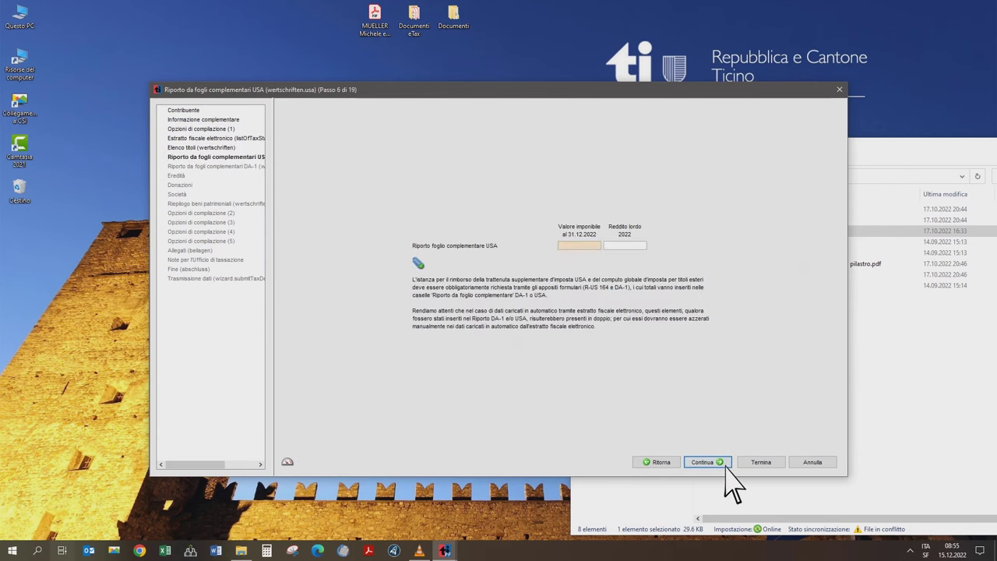
{"action": "left_click", "coordinate": [523, 243]}
{"action": "left_click", "coordinate": [723, 462]}
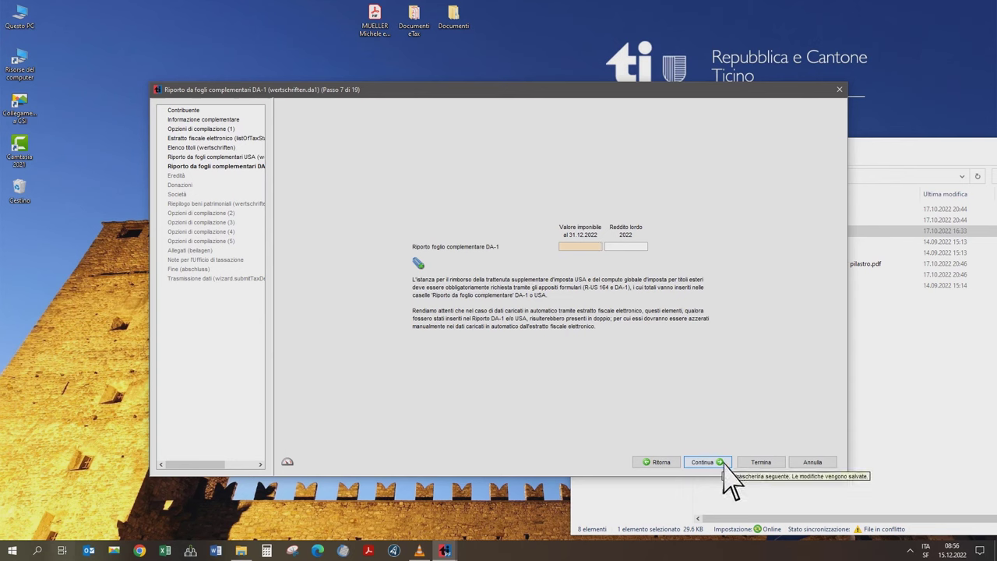
{"action": "left_click", "coordinate": [724, 462]}
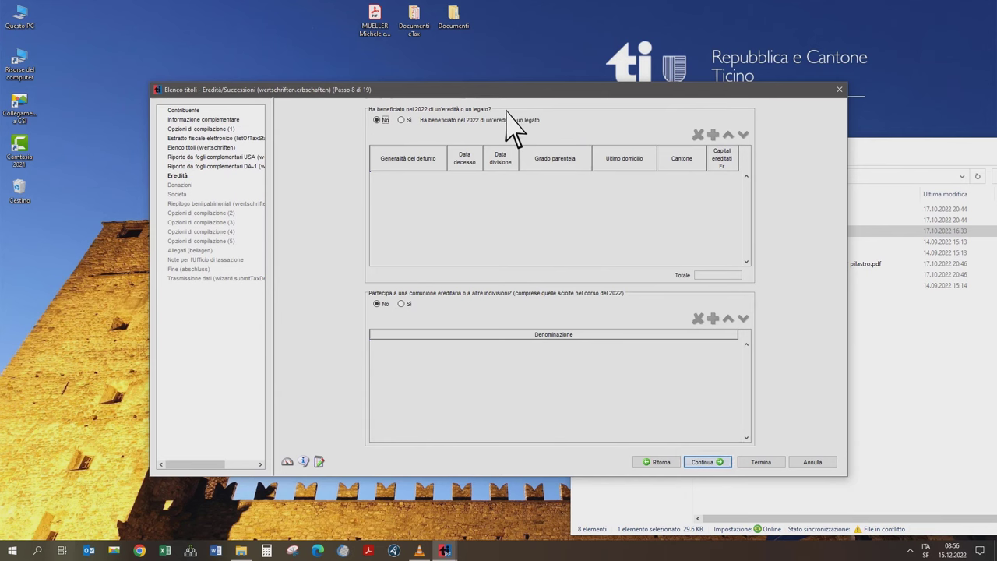
- Leave inheritance, donations and partnerships as No and advance to the asset summary (38'235 assets, 3.82 income)
{"action": "left_click", "coordinate": [636, 294]}
{"action": "left_click", "coordinate": [727, 469]}
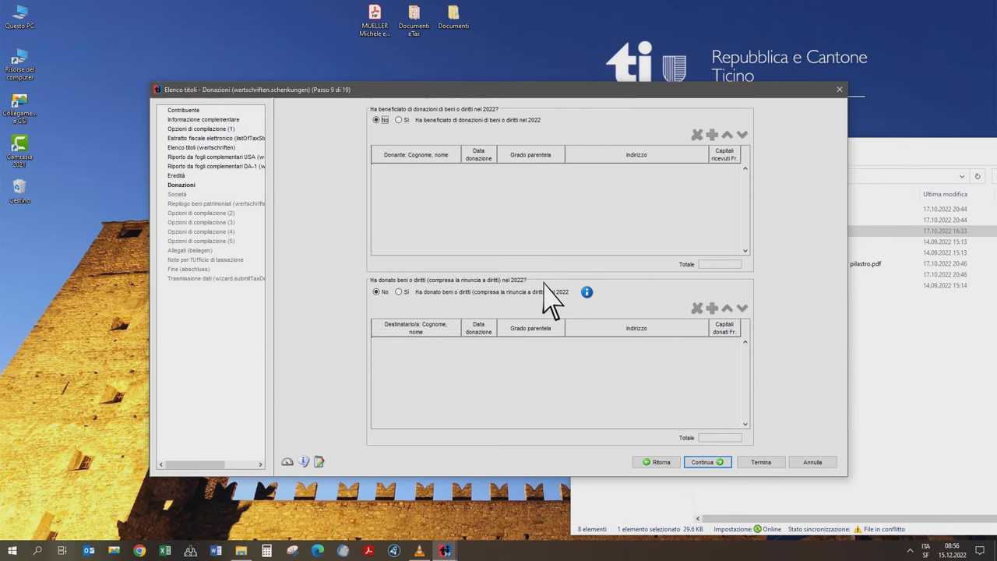
{"action": "left_click", "coordinate": [721, 463]}
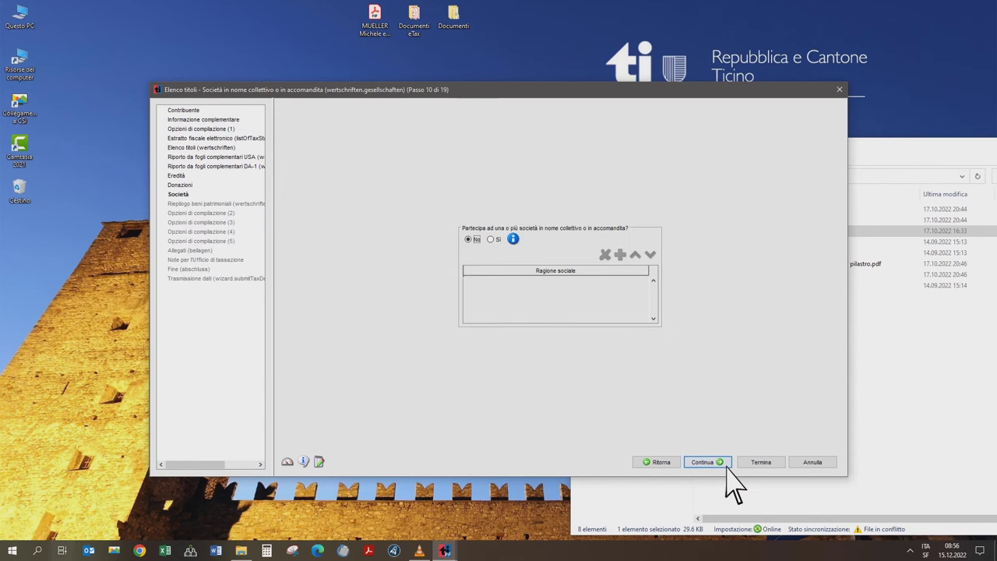
{"action": "left_click", "coordinate": [642, 230]}
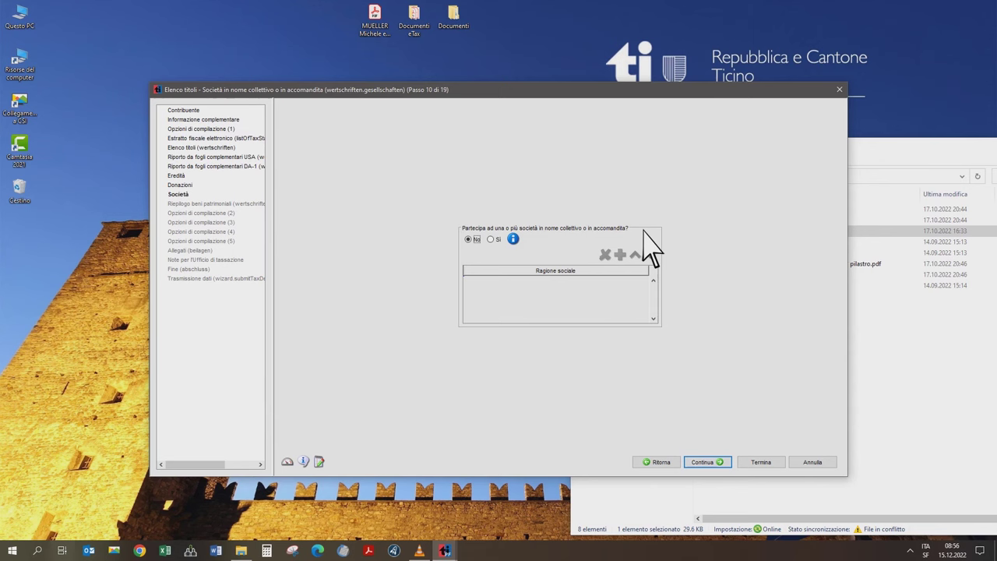
{"action": "left_click", "coordinate": [731, 465]}
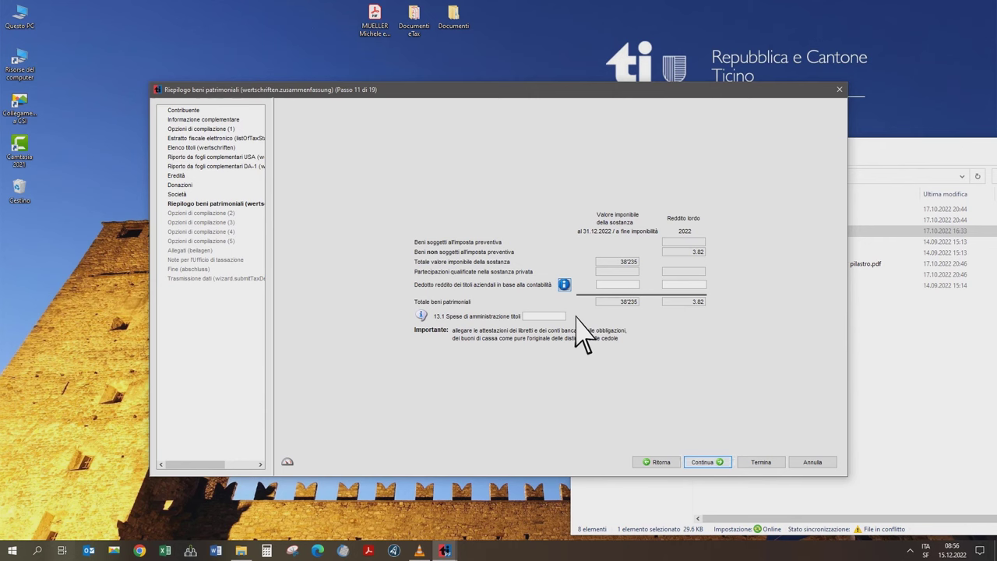
- Review Attestato fiscale bancario.pdf, close it, and continue to the step 12 income and deduction checklist
{"action": "left_click", "coordinate": [577, 317]}
{"action": "double_click", "coordinate": [752, 233]}
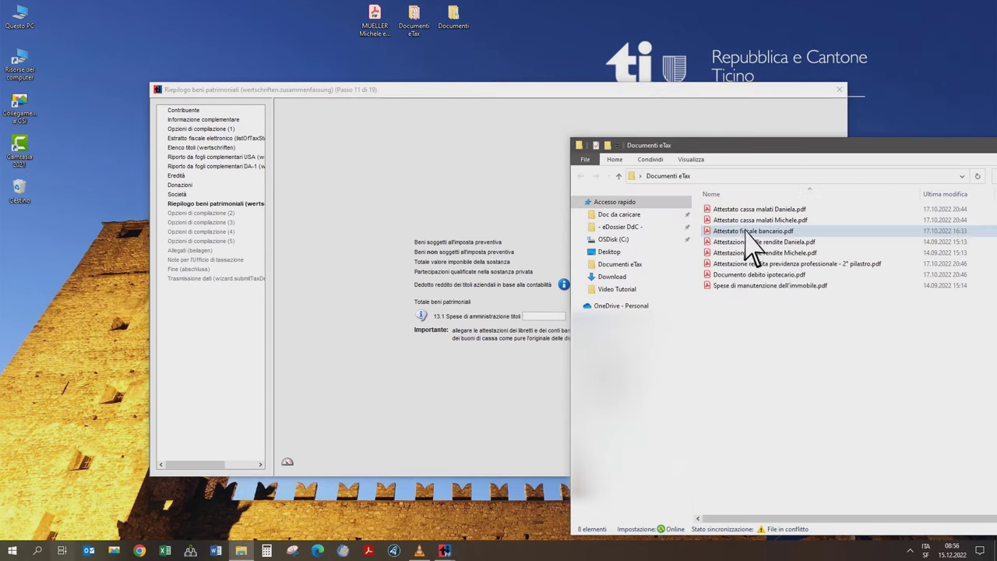
{"action": "scroll", "coordinate": [466, 285], "scroll_direction": "up", "scroll_amount": 3}
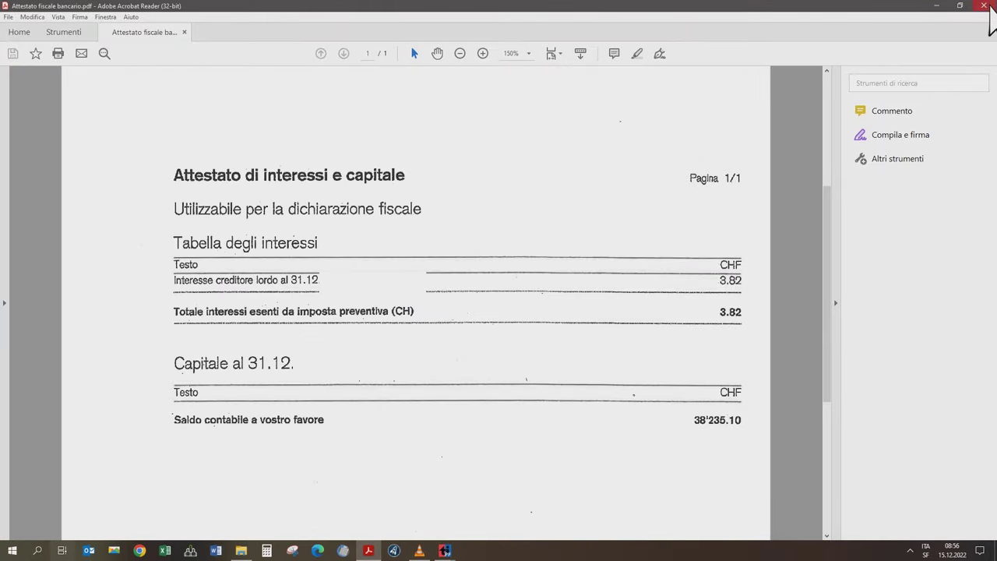
{"action": "left_click", "coordinate": [983, 6]}
{"action": "left_click", "coordinate": [596, 93]}
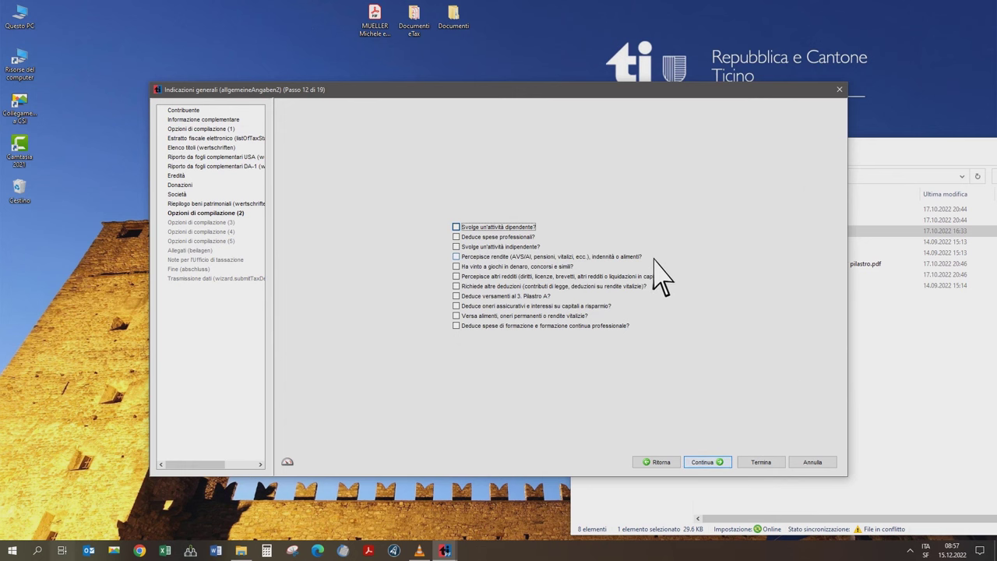
- Tick the pensions/annuities and insurance-premium deduction options and continue to the pension income page
{"action": "left_click", "coordinate": [458, 258]}
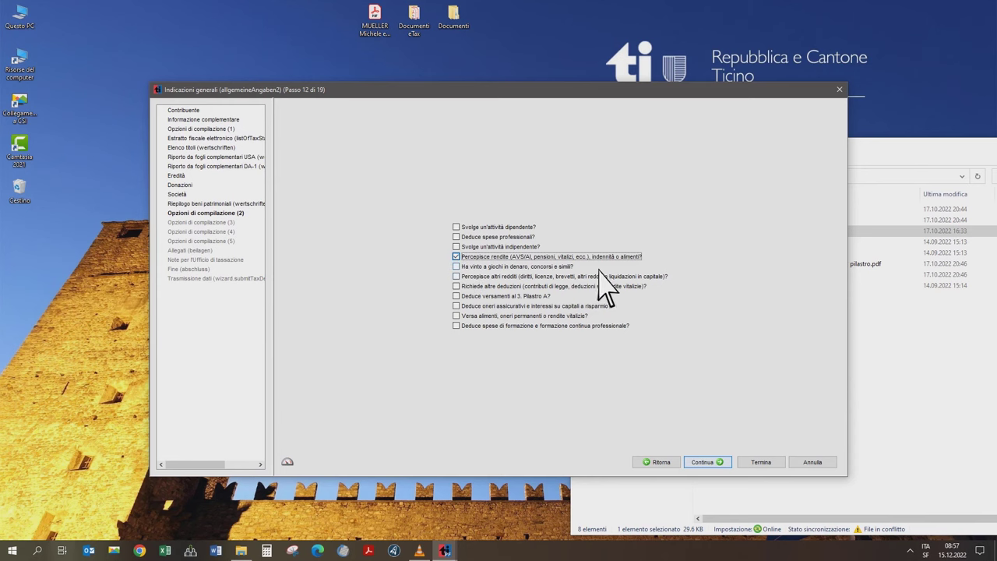
{"action": "left_click", "coordinate": [618, 308]}
{"action": "left_click", "coordinate": [458, 306]}
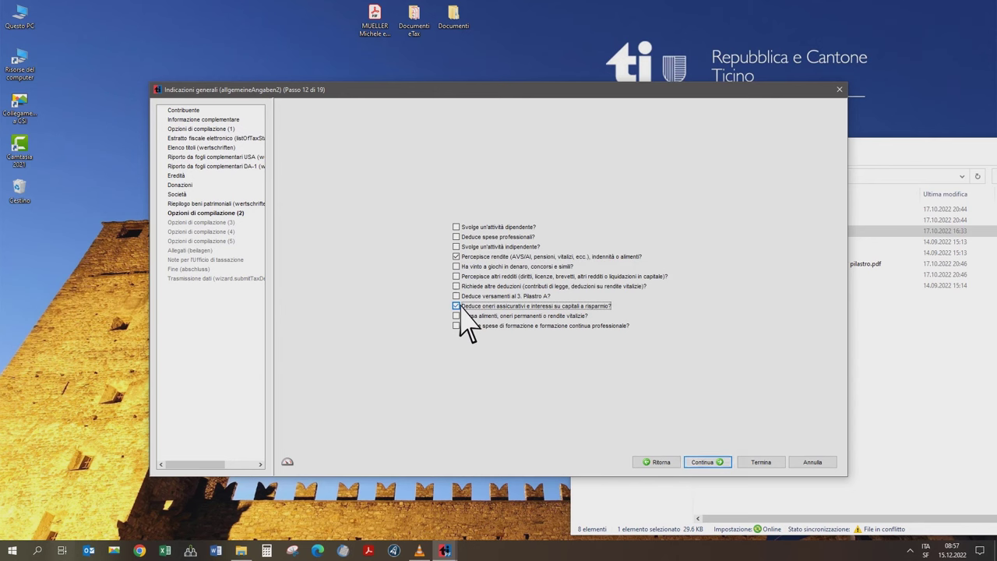
{"action": "left_click", "coordinate": [730, 461]}
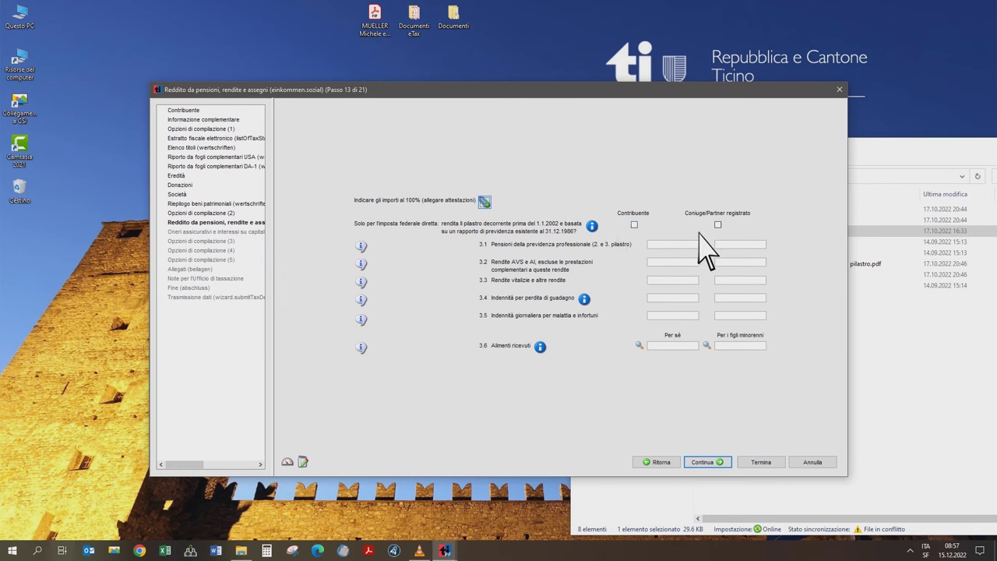
- Check the 2nd-pillar certificate and enter the spouse's occupational pension of 28592
{"action": "left_click", "coordinate": [742, 245]}
{"action": "left_click", "coordinate": [866, 320]}
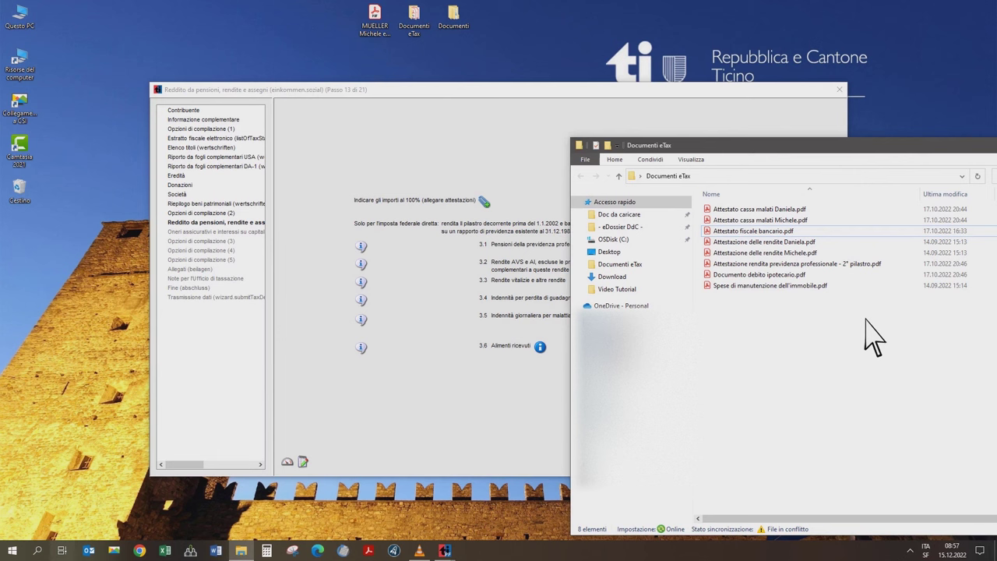
{"action": "left_click", "coordinate": [811, 266]}
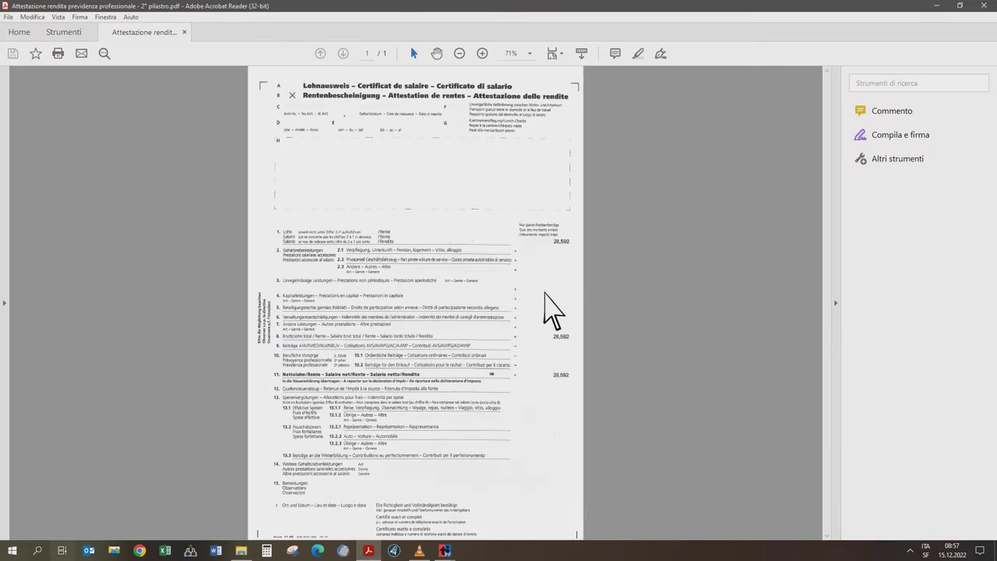
{"action": "scroll", "coordinate": [556, 343], "scroll_direction": "down", "scroll_amount": 2}
{"action": "scroll", "coordinate": [557, 340], "scroll_direction": "up", "scroll_amount": 3, "text": "ctrl"}
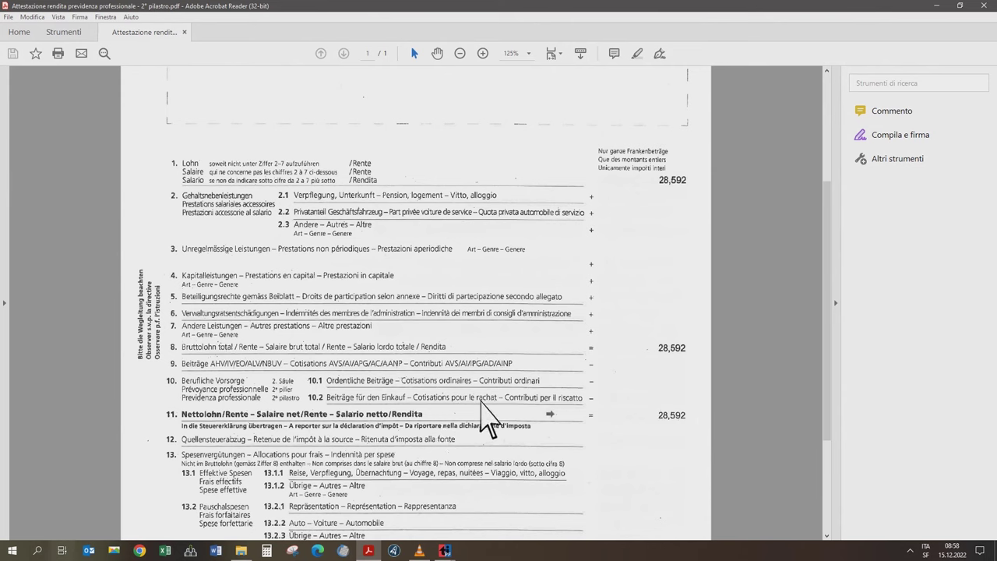
{"action": "left_click", "coordinate": [983, 6]}
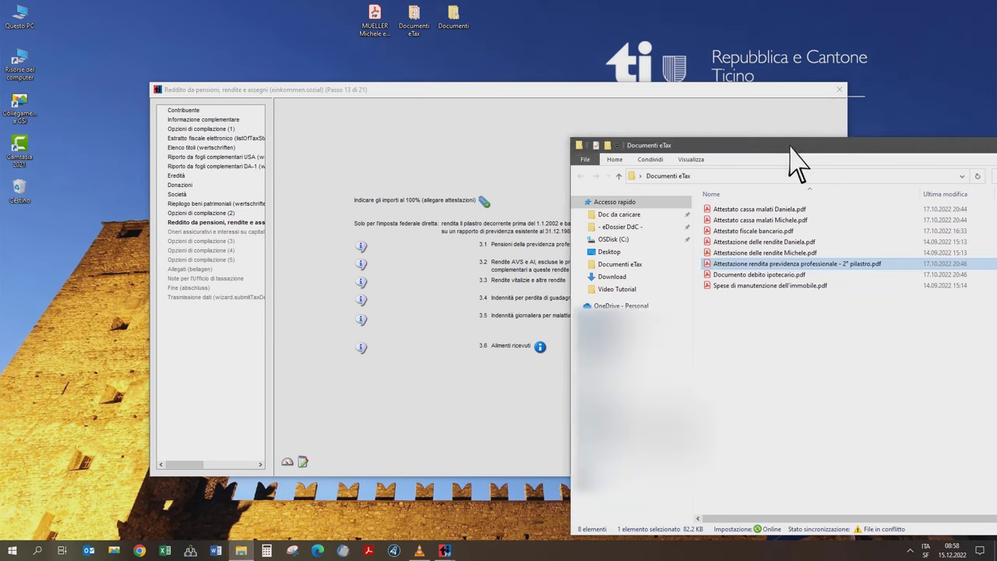
{"action": "left_click", "coordinate": [707, 111]}
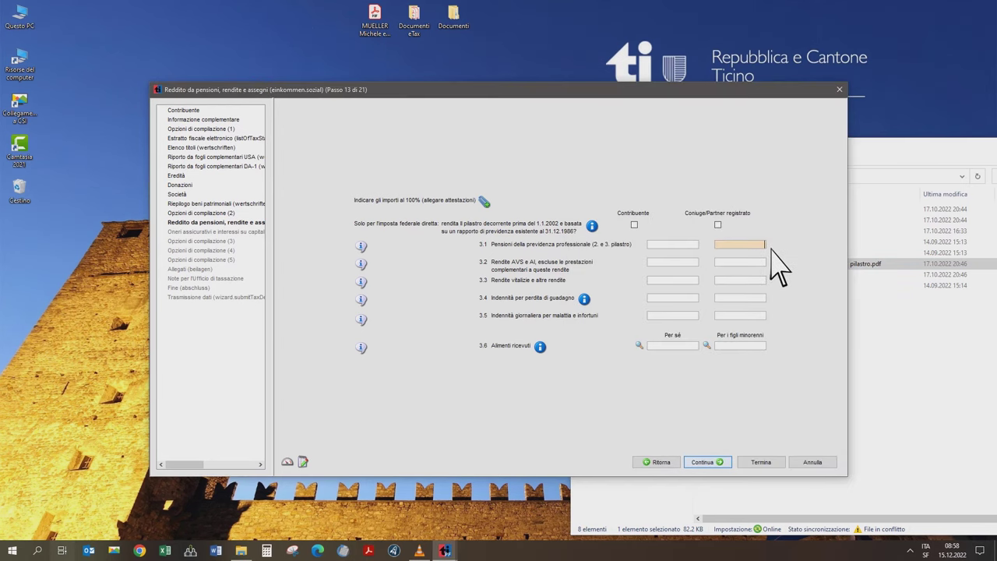
{"action": "type", "text": "28592"}
{"action": "left_click", "coordinate": [772, 264]}
- Check the pension certificate and enter 20676 as each spouse's AHV pension
{"action": "left_click", "coordinate": [864, 268]}
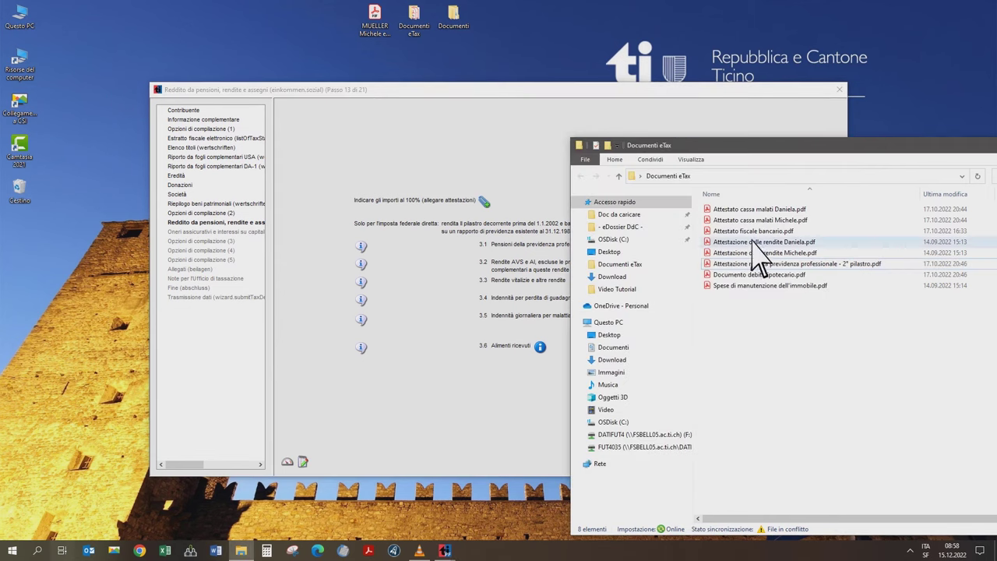
{"action": "double_click", "coordinate": [754, 252]}
{"action": "scroll", "coordinate": [560, 296], "scroll_direction": "down", "scroll_amount": 6}
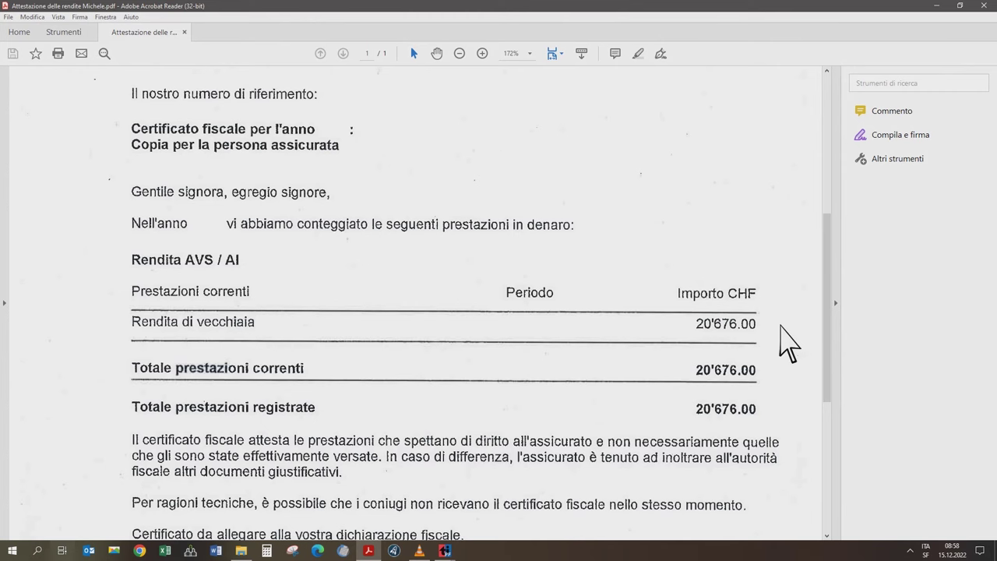
{"action": "left_click", "coordinate": [982, 6]}
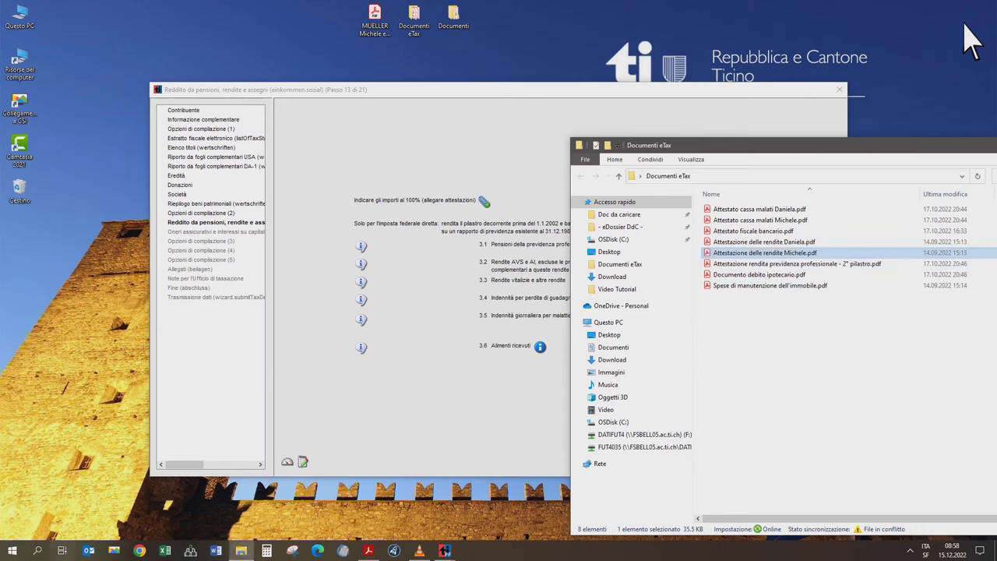
{"action": "left_click", "coordinate": [581, 85]}
{"action": "left_click", "coordinate": [687, 261]}
{"action": "type", "text": "20676"}
{"action": "left_click", "coordinate": [739, 263]}
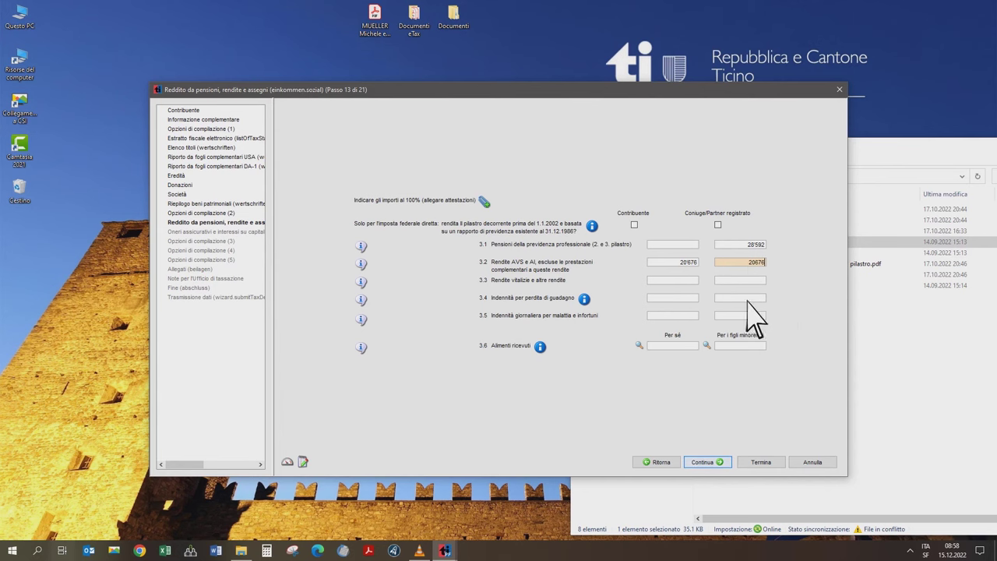
{"action": "left_click", "coordinate": [485, 202]}
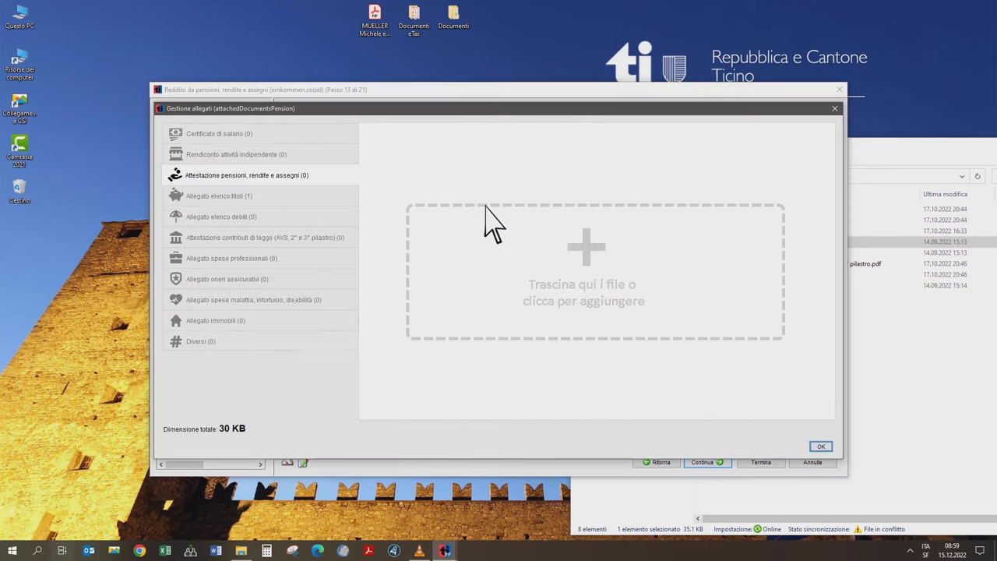
- Attach the 2nd-pillar certificate and both spouses' pension certificates from Documenti eTax, then confirm with OK
{"action": "left_click", "coordinate": [590, 265]}
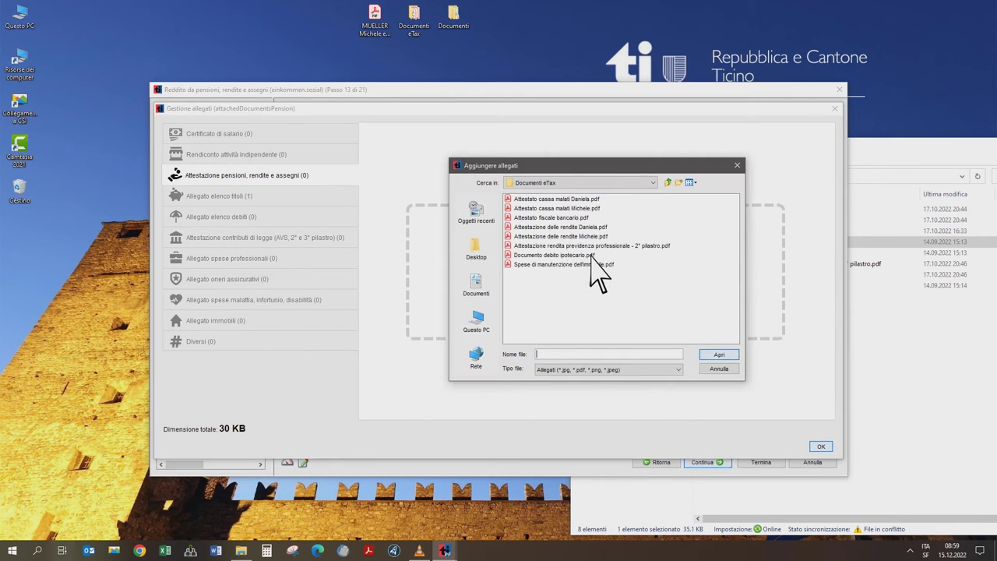
{"action": "left_click", "coordinate": [479, 251]}
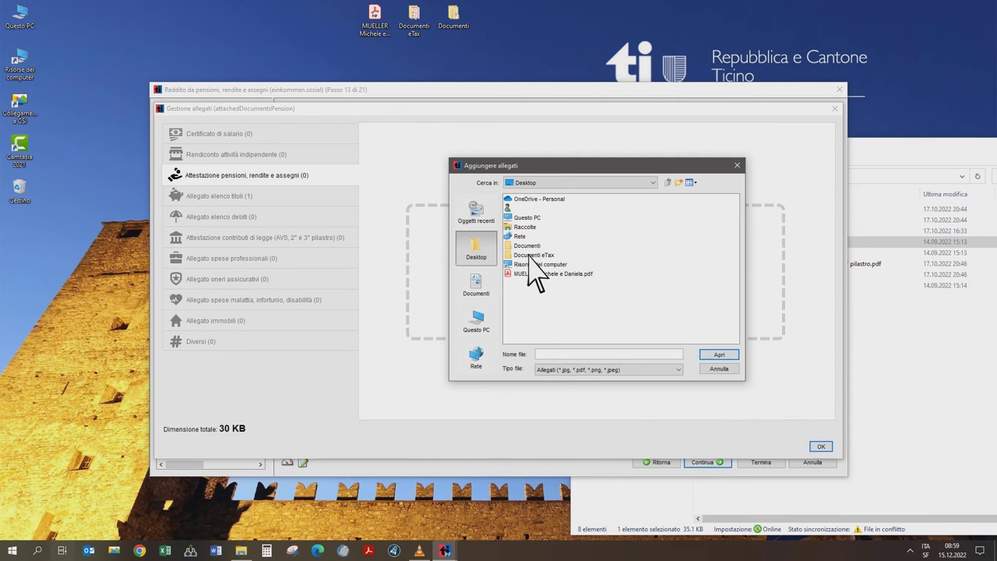
{"action": "double_click", "coordinate": [528, 255]}
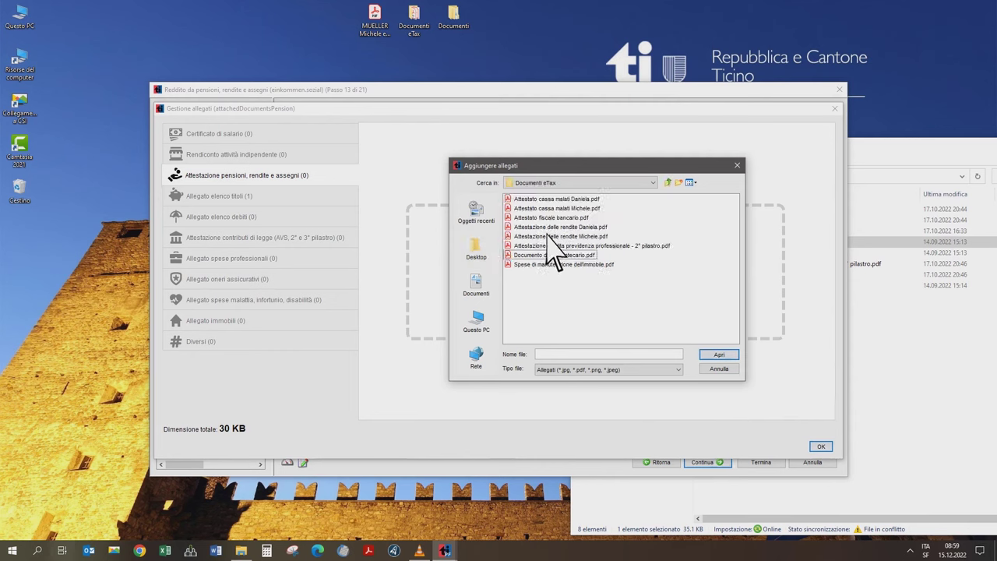
{"action": "left_click", "coordinate": [557, 245]}
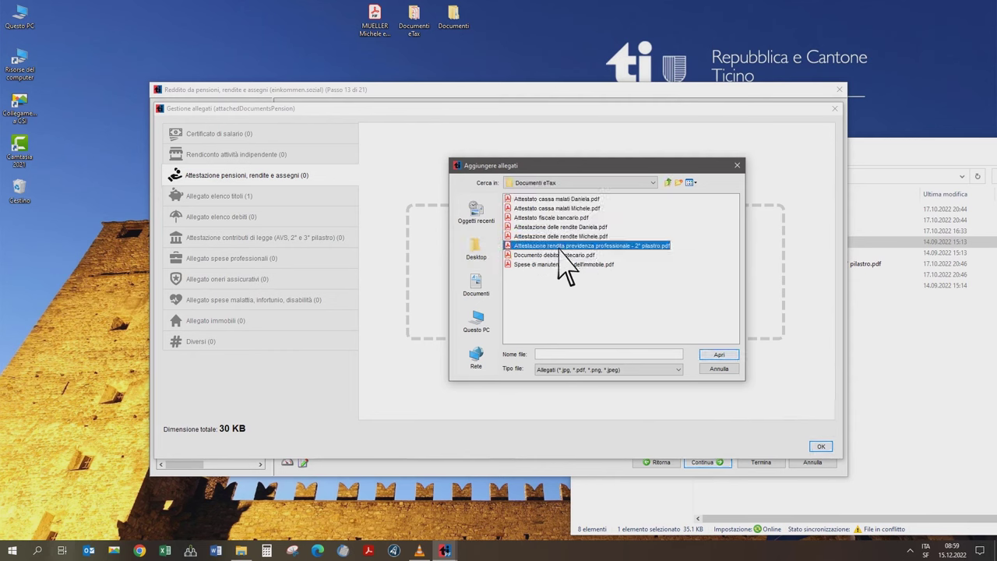
{"action": "left_click", "coordinate": [719, 355]}
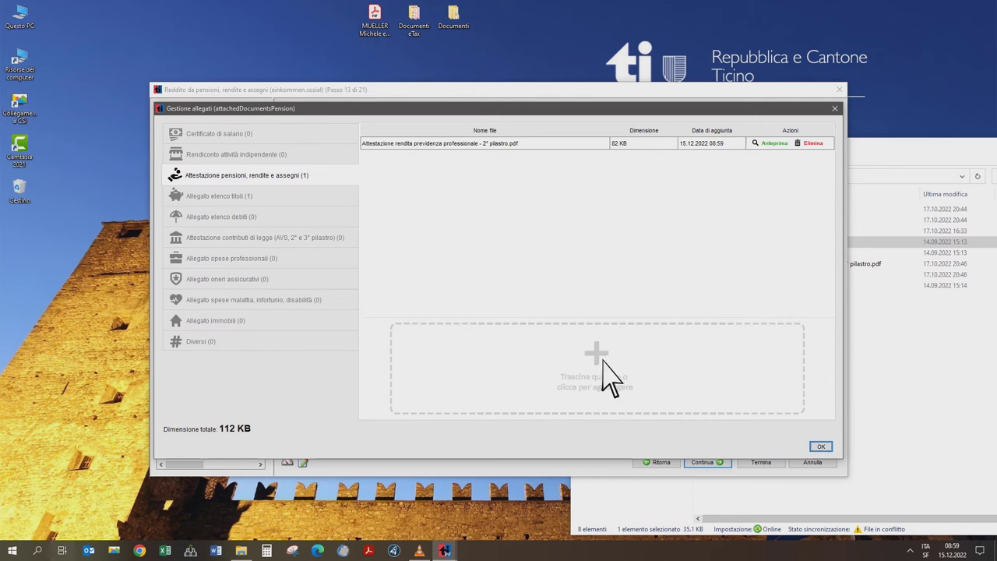
{"action": "left_click", "coordinate": [606, 377]}
{"action": "double_click", "coordinate": [566, 236]}
{"action": "left_click", "coordinate": [600, 360]}
{"action": "left_click", "coordinate": [580, 227]}
{"action": "left_click", "coordinate": [724, 357]}
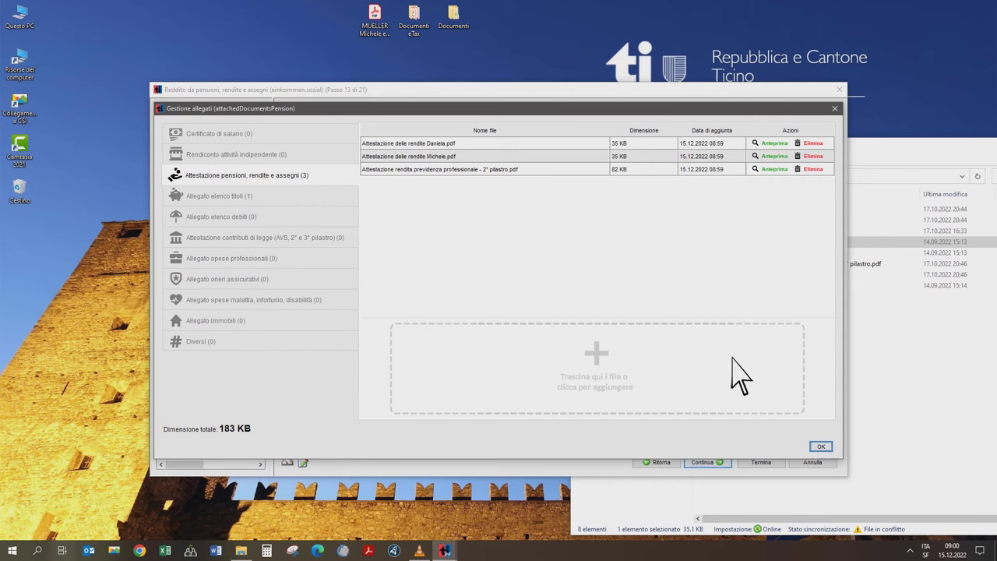
{"action": "left_click", "coordinate": [822, 447]}
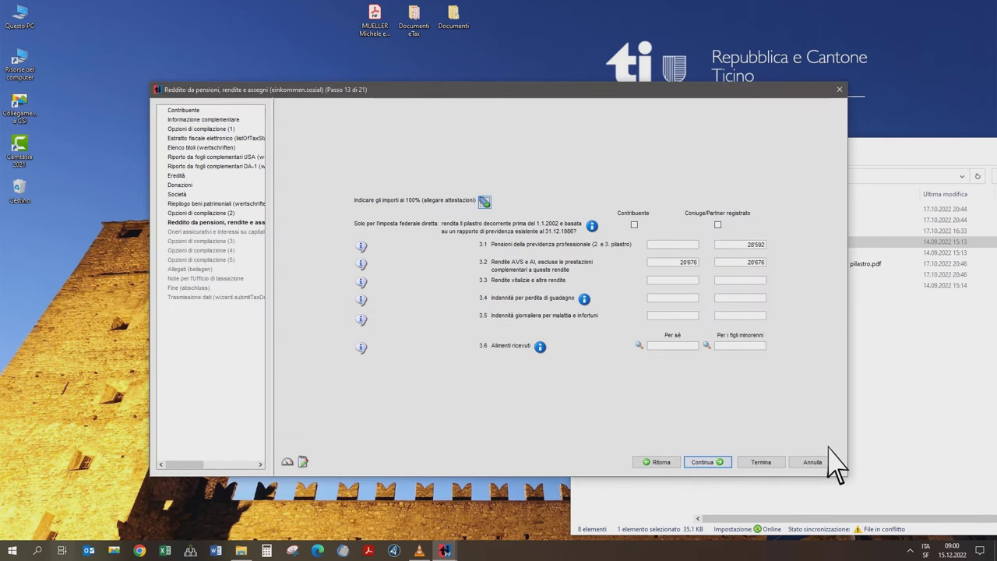
- Continue to the insurance premiums step and review the first spouse's health insurance statement
{"action": "left_click", "coordinate": [709, 463]}
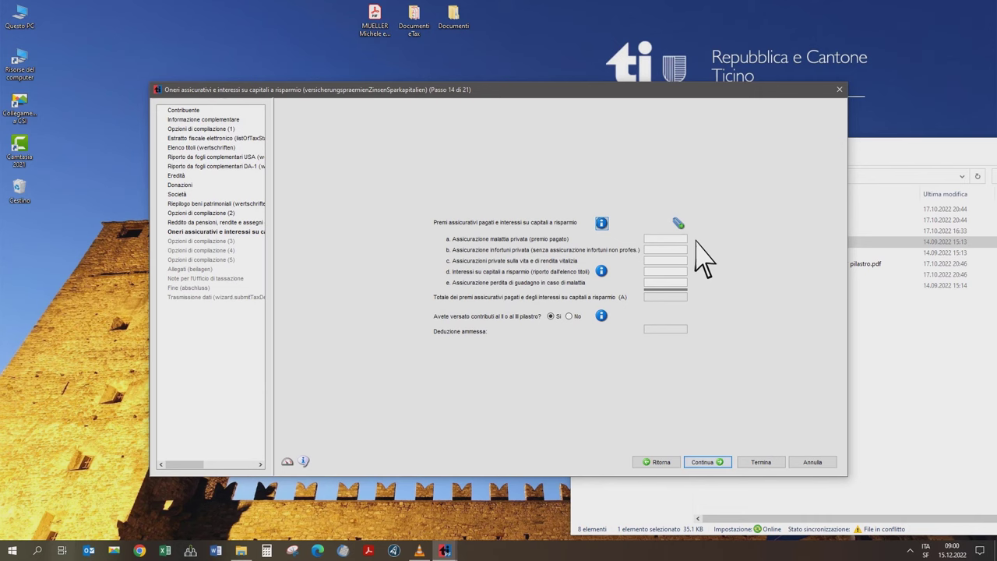
{"action": "left_click", "coordinate": [876, 350]}
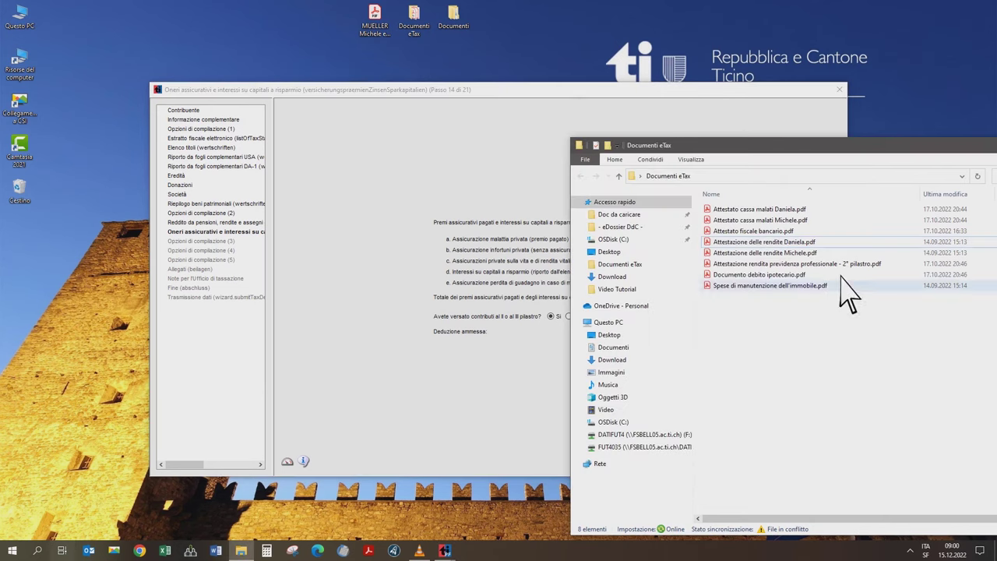
{"action": "left_click", "coordinate": [740, 210]}
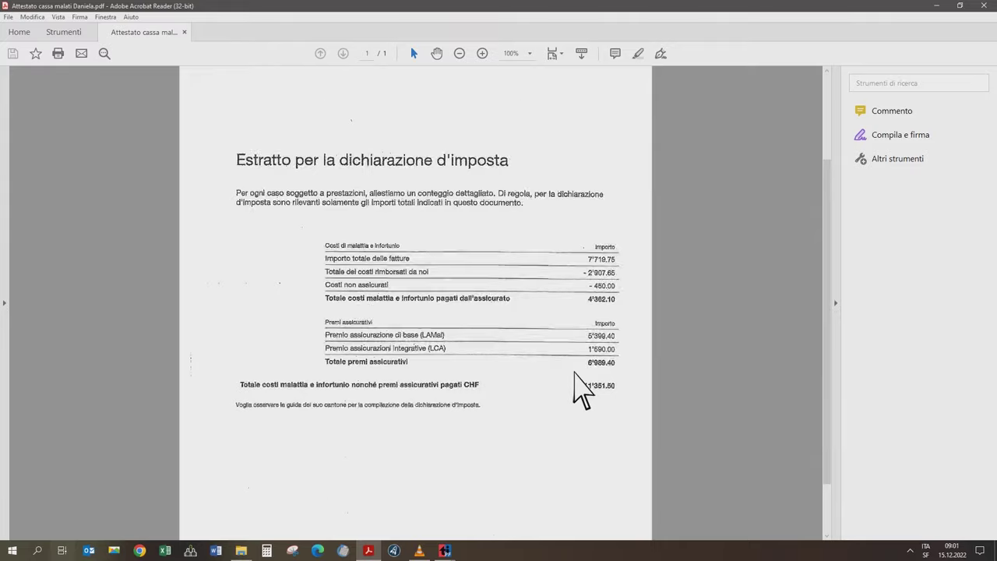
{"action": "scroll", "coordinate": [580, 389], "scroll_direction": "up", "scroll_amount": 5}
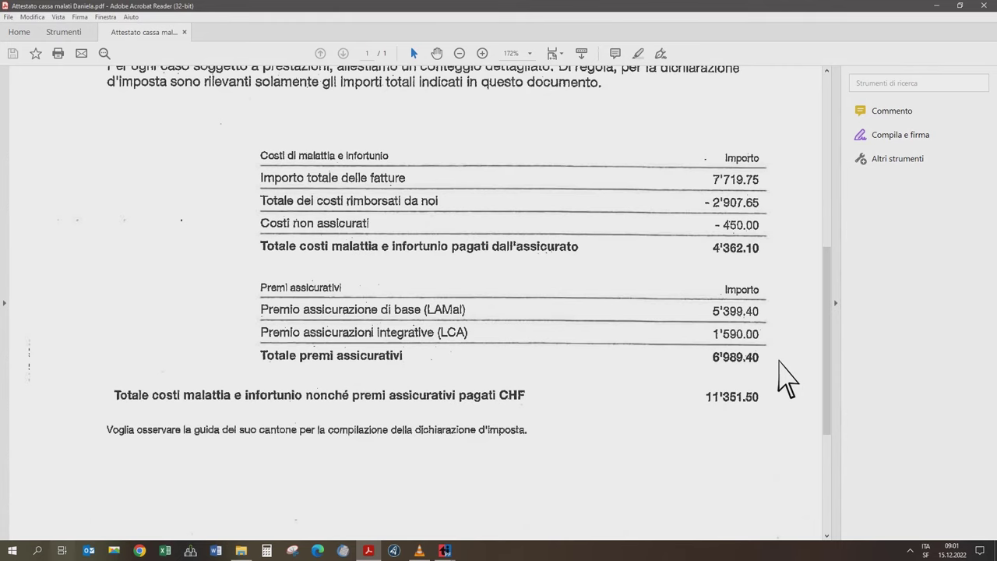
{"action": "left_click", "coordinate": [988, 6]}
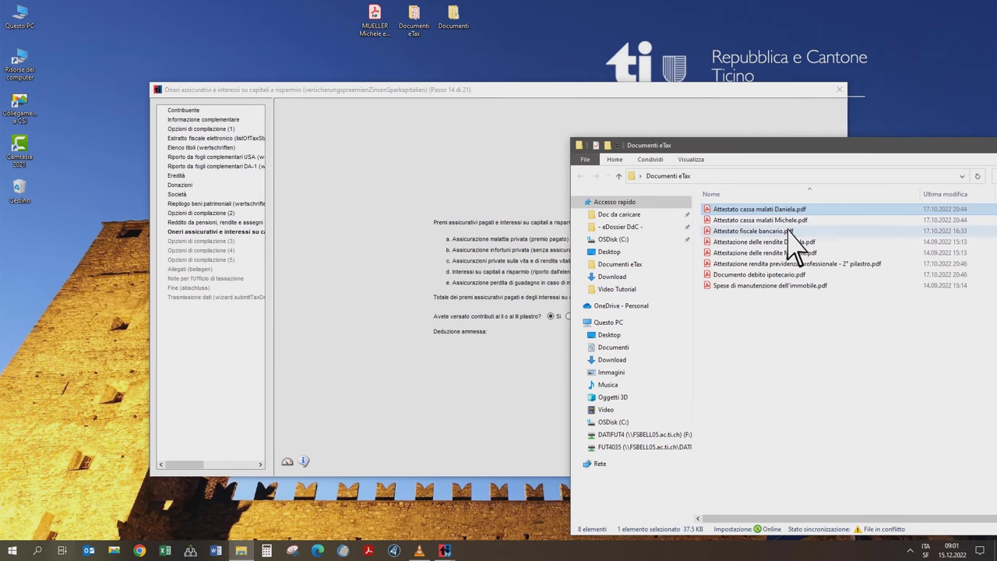
- Review the other spouse's health insurance statement and enter 14641.20 as private health insurance premiums
{"action": "left_click", "coordinate": [788, 222]}
{"action": "double_click", "coordinate": [789, 223]}
{"action": "scroll", "coordinate": [545, 378], "scroll_direction": "up", "scroll_amount": 4}
{"action": "scroll", "coordinate": [760, 381], "scroll_direction": "down", "scroll_amount": 1}
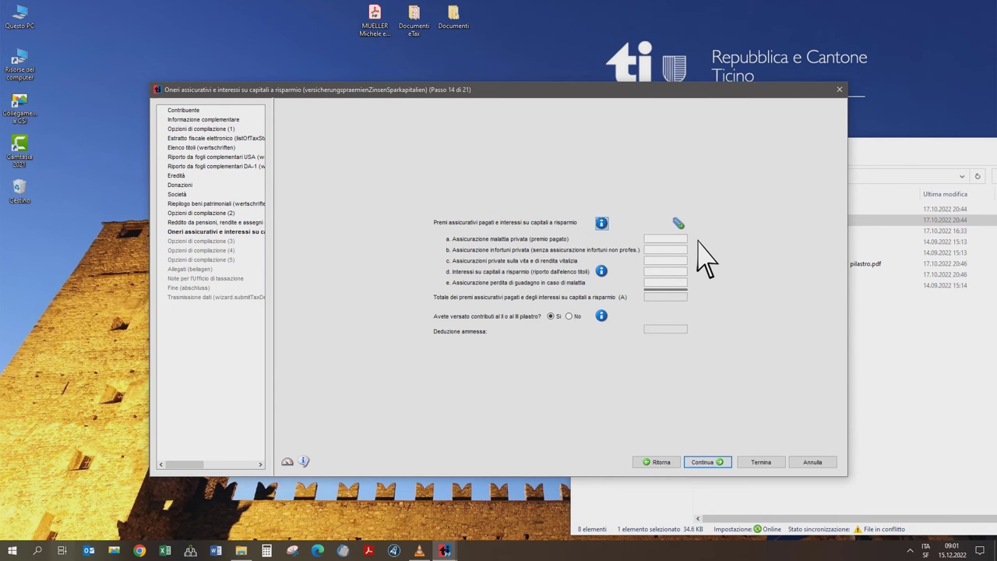
{"action": "left_click", "coordinate": [682, 239]}
{"action": "type", "text": "14641.20"}
{"action": "left_click", "coordinate": [680, 225]}
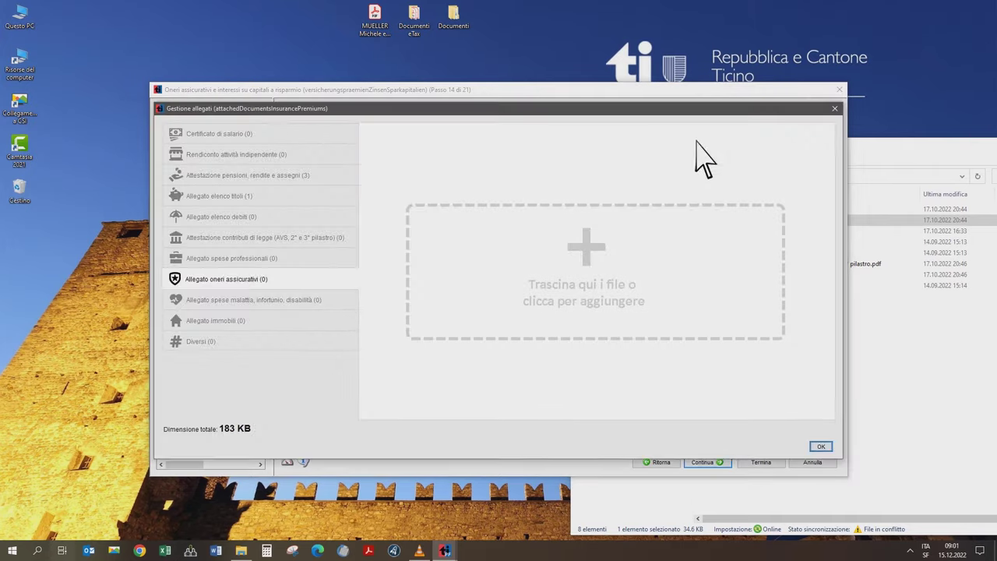
- Attach both spouses' Attestato cassa malati PDFs to the premiums step and confirm with OK
{"action": "left_click", "coordinate": [874, 167]}
{"action": "left_click", "coordinate": [747, 208]}
{"action": "left_click_drag", "start_coordinate": [747, 214], "coordinate": [690, 349]}
{"action": "left_click", "coordinate": [901, 389]}
{"action": "left_click_drag", "start_coordinate": [759, 219], "coordinate": [638, 211]}
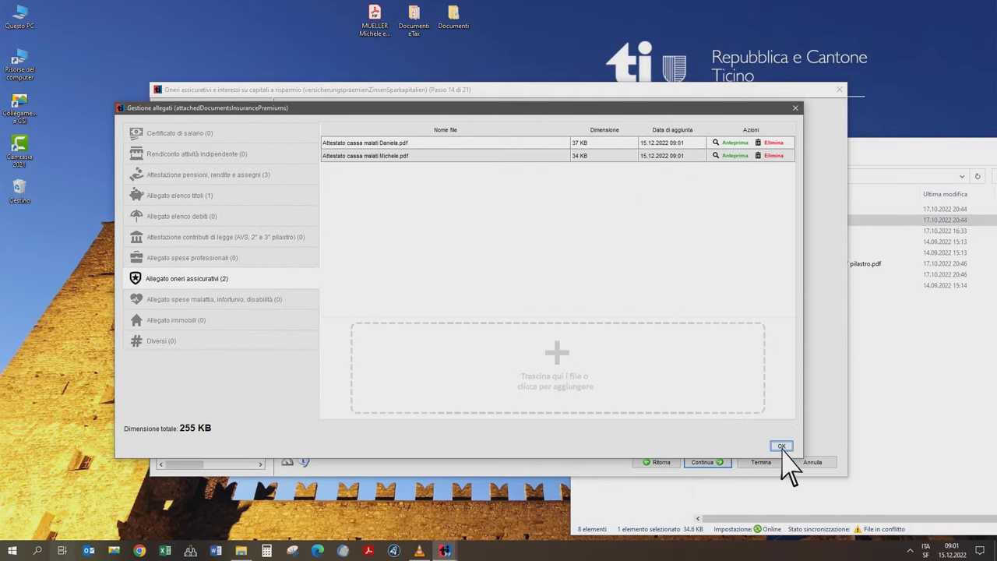
{"action": "left_click", "coordinate": [781, 446]}
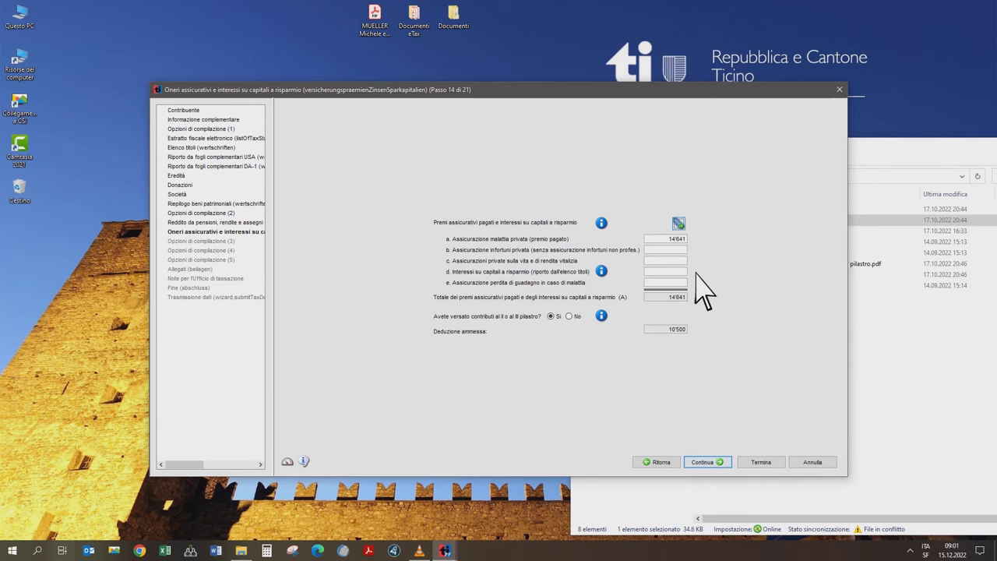
- Reopen Attestato fiscale bancario.pdf to recheck the 3.82 CHF interest
{"action": "left_click", "coordinate": [906, 385]}
{"action": "left_click", "coordinate": [765, 232]}
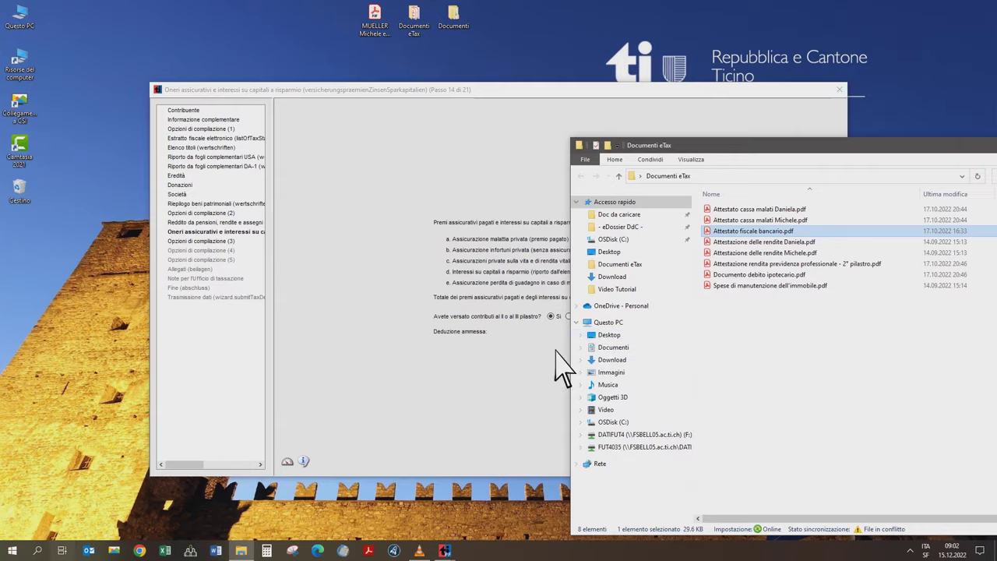
{"action": "key", "text": "Return"}
{"action": "scroll", "coordinate": [615, 320], "scroll_direction": "up", "scroll_amount": 2}
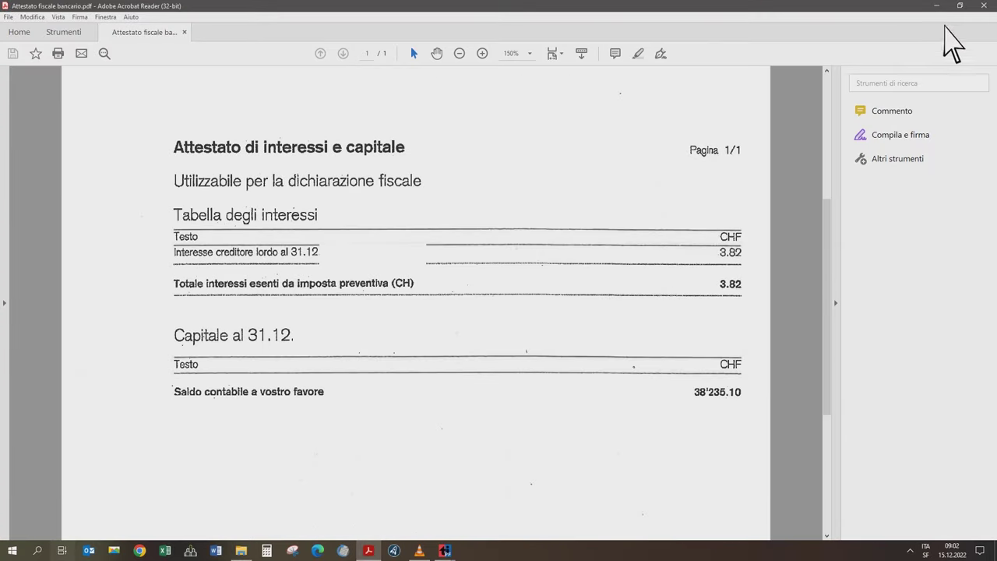
- Close the bank certificate and enter 3.82 as the savings interest
{"action": "left_click", "coordinate": [979, 6]}
{"action": "left_click", "coordinate": [582, 95]}
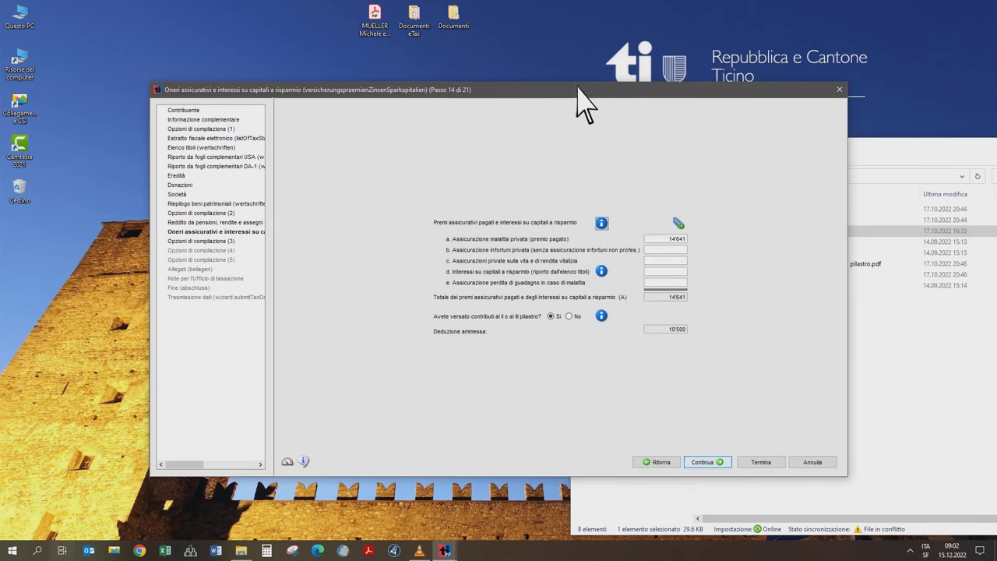
{"action": "left_click", "coordinate": [668, 270]}
{"action": "type", "text": "3.82"}
{"action": "key", "text": "Tab"}
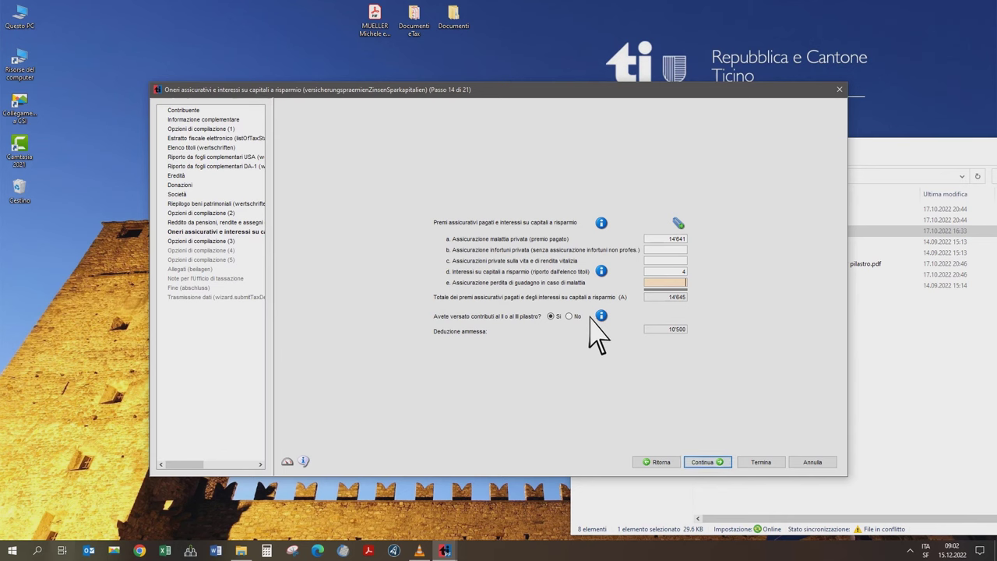
- Declare no 2nd or 3rd pillar contributions and advance to step 15
{"action": "left_click", "coordinate": [590, 318]}
{"action": "left_click", "coordinate": [570, 317]}
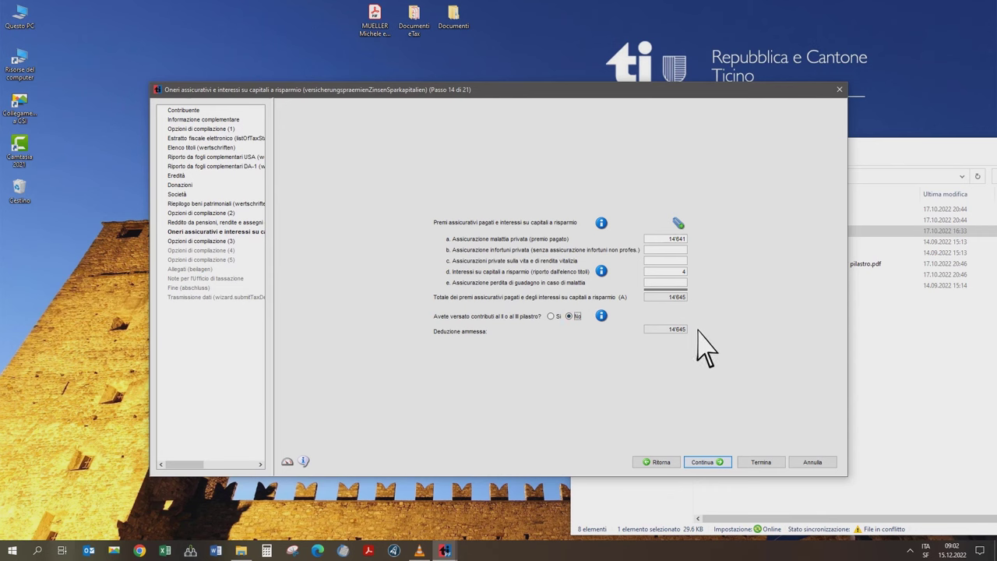
{"action": "left_click", "coordinate": [726, 461]}
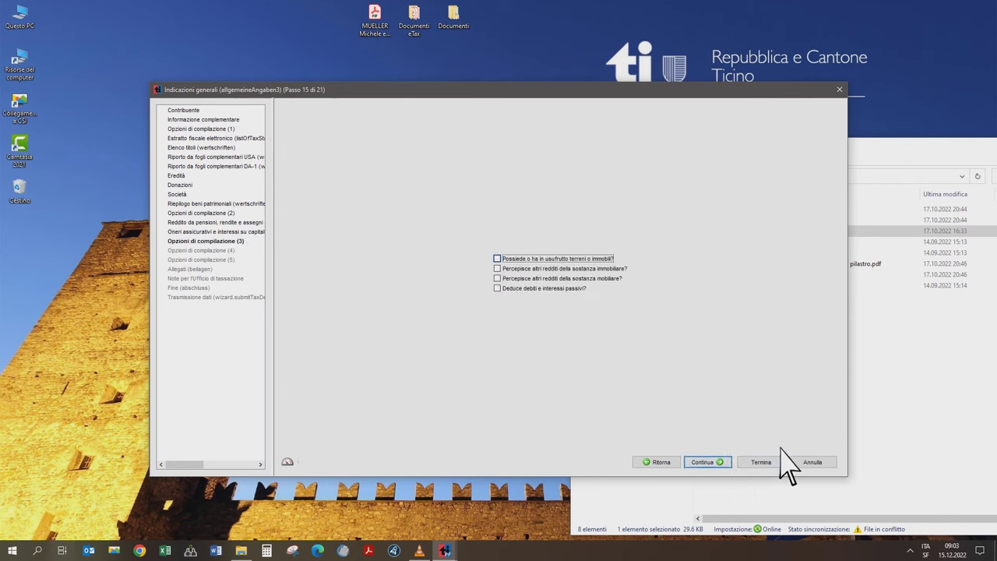
- Tick real estate ownership and debt interest deduction, then continue to the property summary
{"action": "left_click", "coordinate": [627, 254]}
{"action": "left_click", "coordinate": [497, 288]}
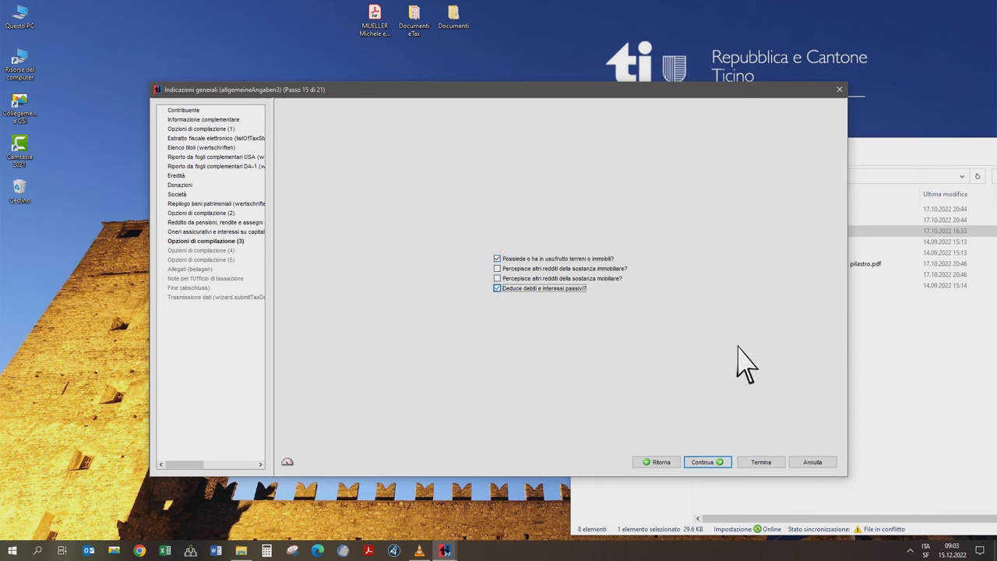
{"action": "left_click", "coordinate": [710, 463]}
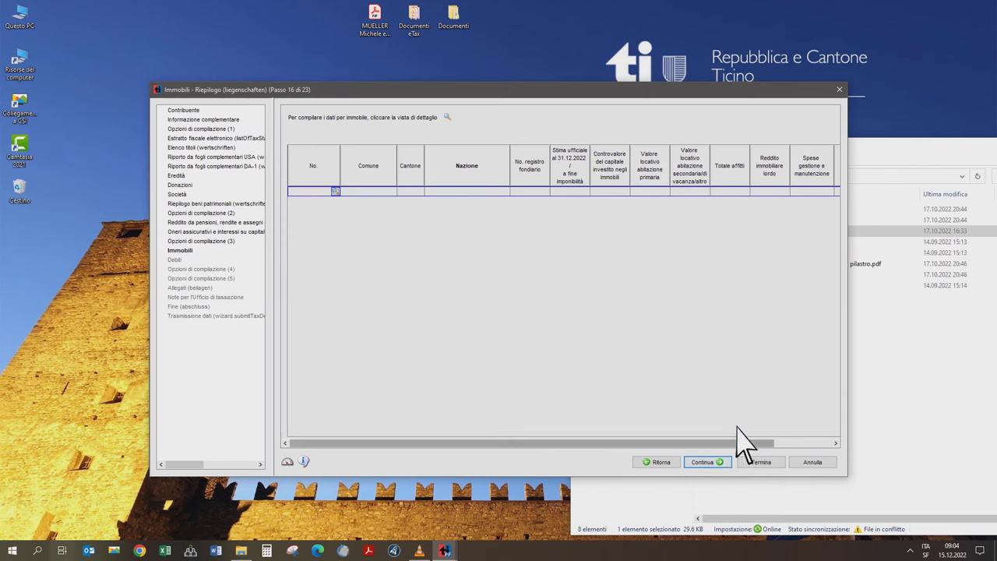
- Open a new property's details and set its municipality to Bellinzona via Ricerca località
{"action": "left_click", "coordinate": [337, 198]}
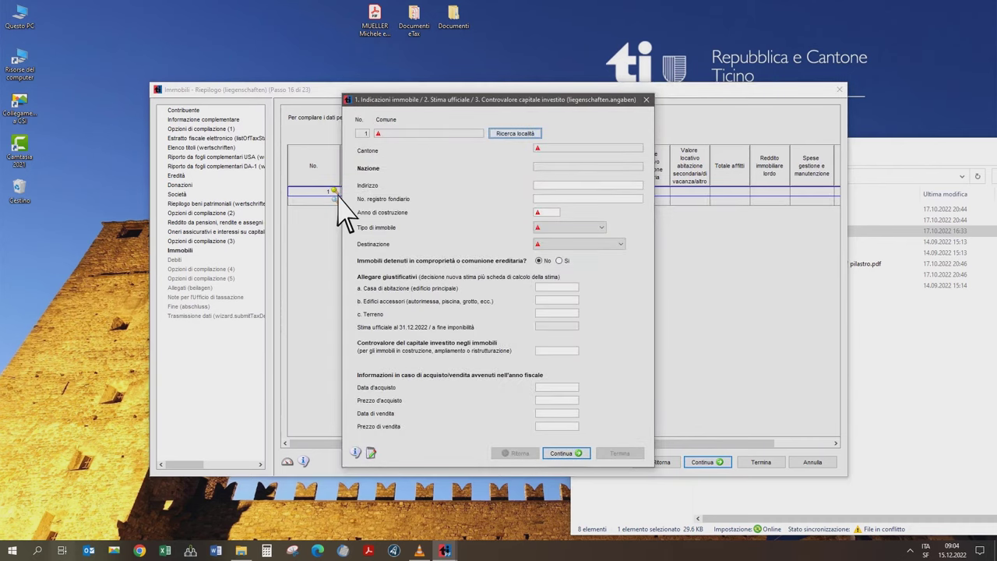
{"action": "left_click", "coordinate": [513, 136]}
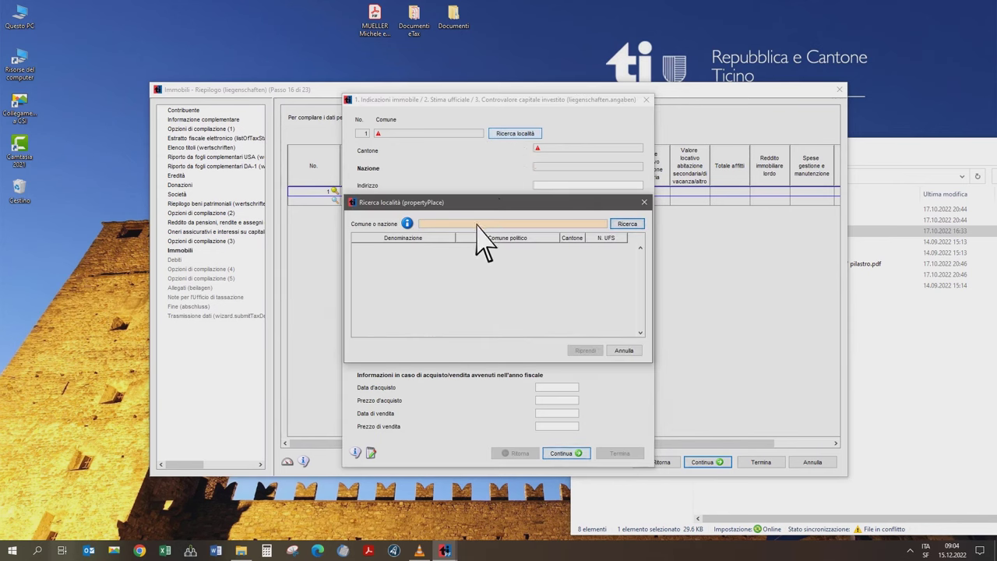
{"action": "type", "text": "Bellinzona"}
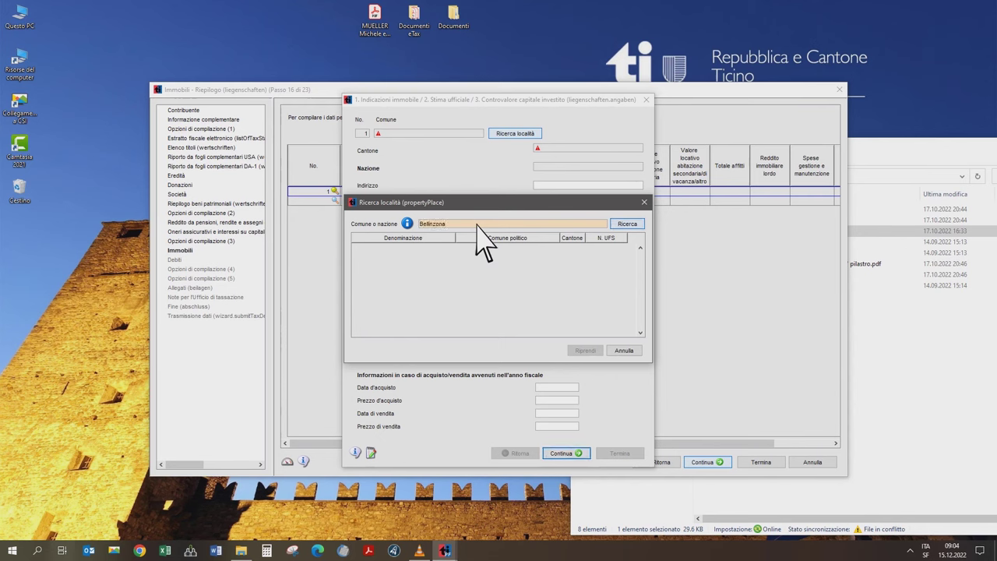
{"action": "left_click", "coordinate": [627, 225]}
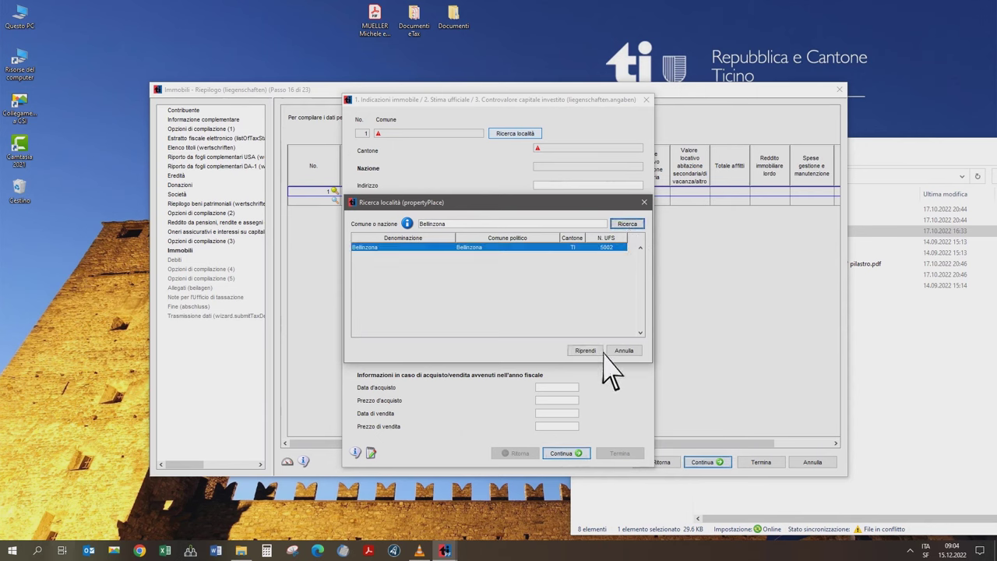
{"action": "left_click", "coordinate": [595, 351]}
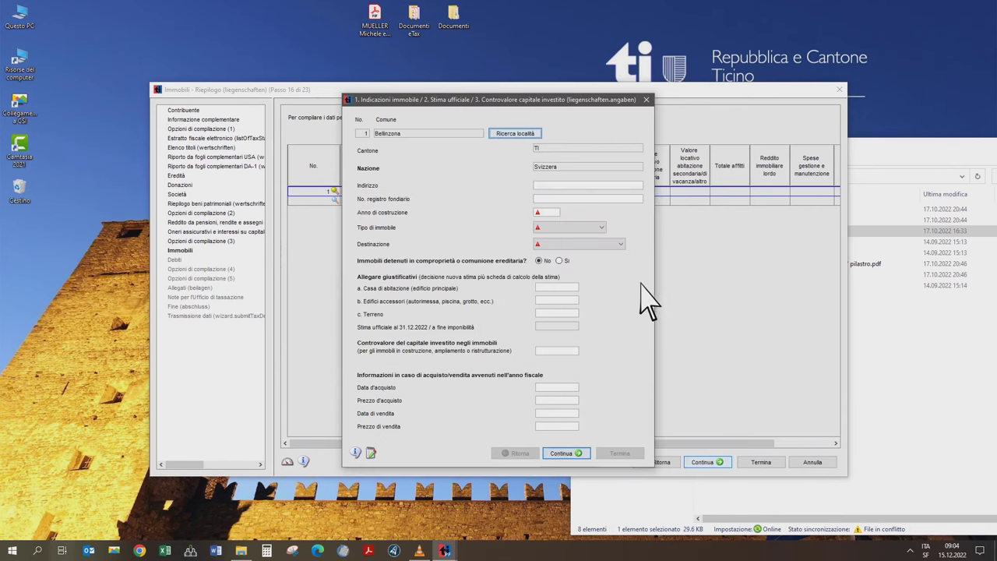
- Enter the street address, land register 123, year 1992, type Unifamiliare and use Uso proprio
{"action": "left_click", "coordinate": [592, 185]}
{"action": "left_click", "coordinate": [584, 199]}
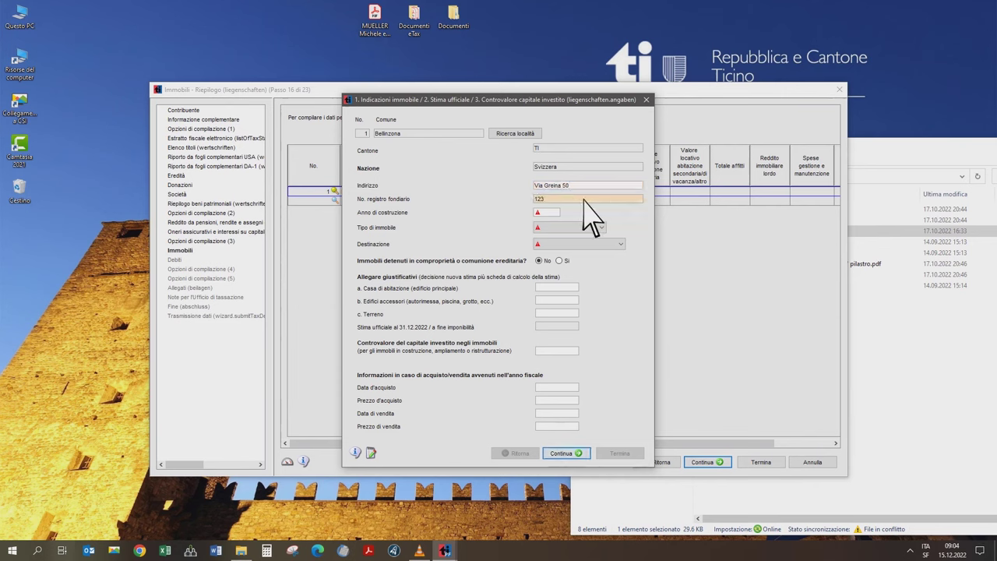
{"action": "left_click", "coordinate": [556, 212]}
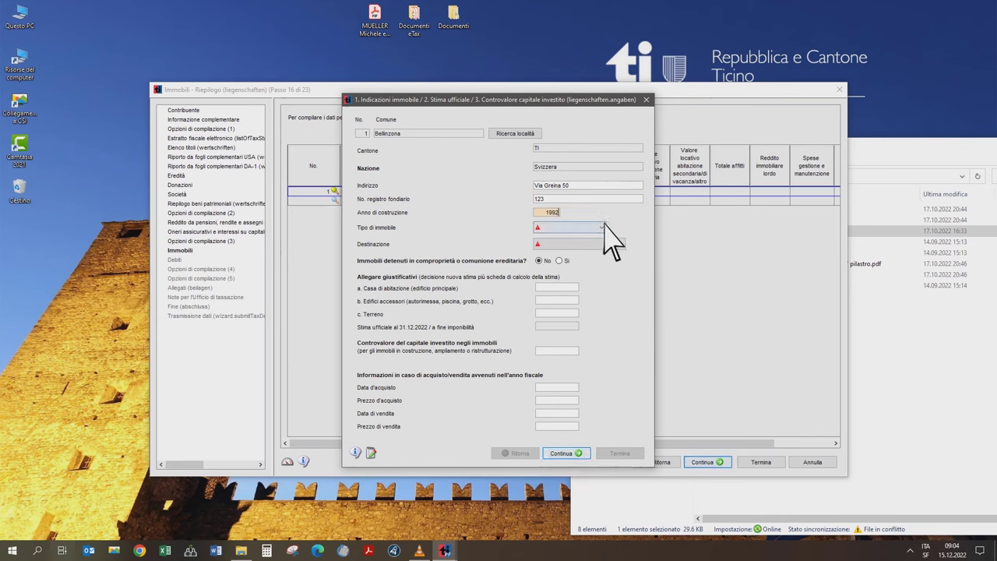
{"action": "left_click", "coordinate": [605, 227]}
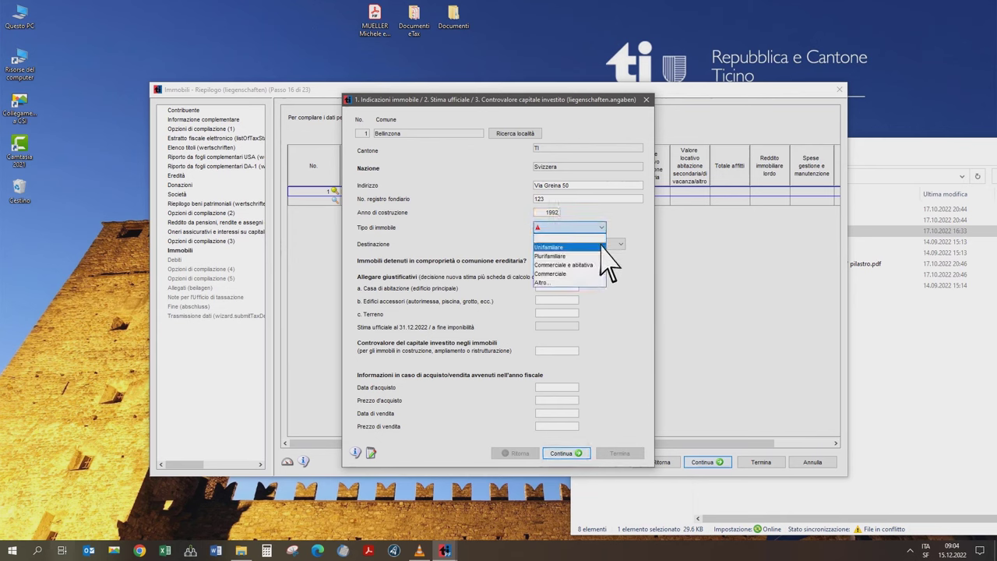
{"action": "left_click", "coordinate": [601, 247]}
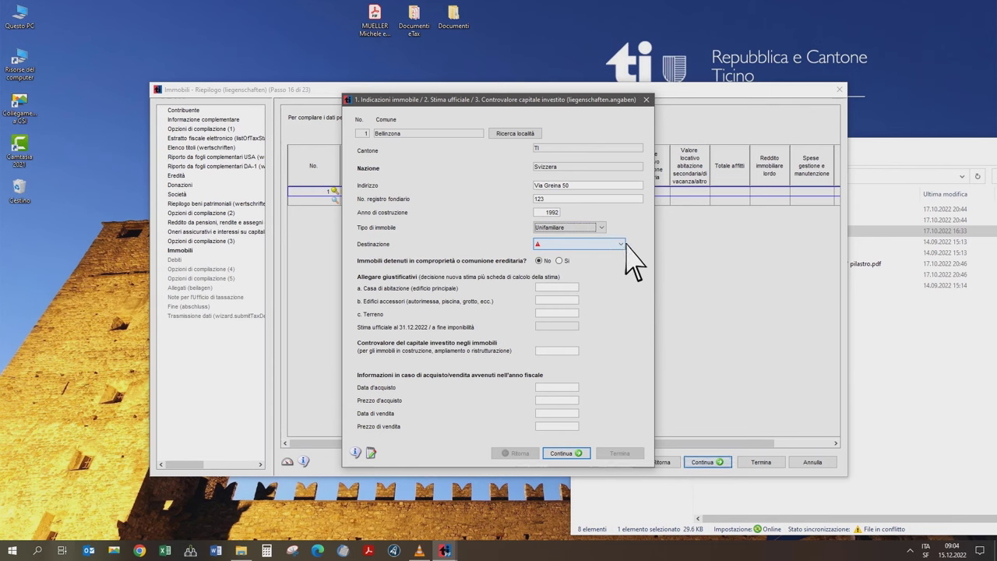
{"action": "left_click", "coordinate": [623, 243]}
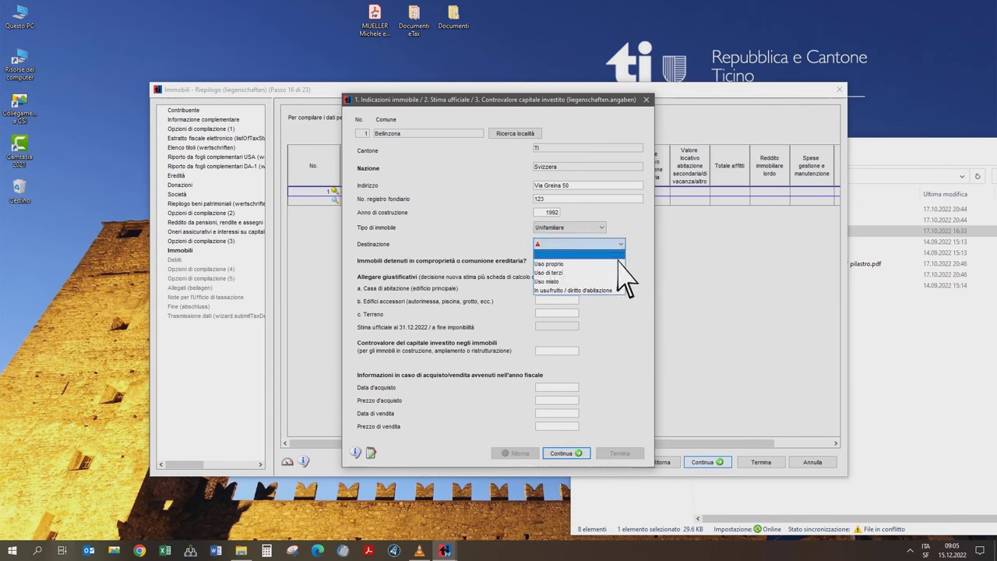
{"action": "left_click", "coordinate": [617, 263]}
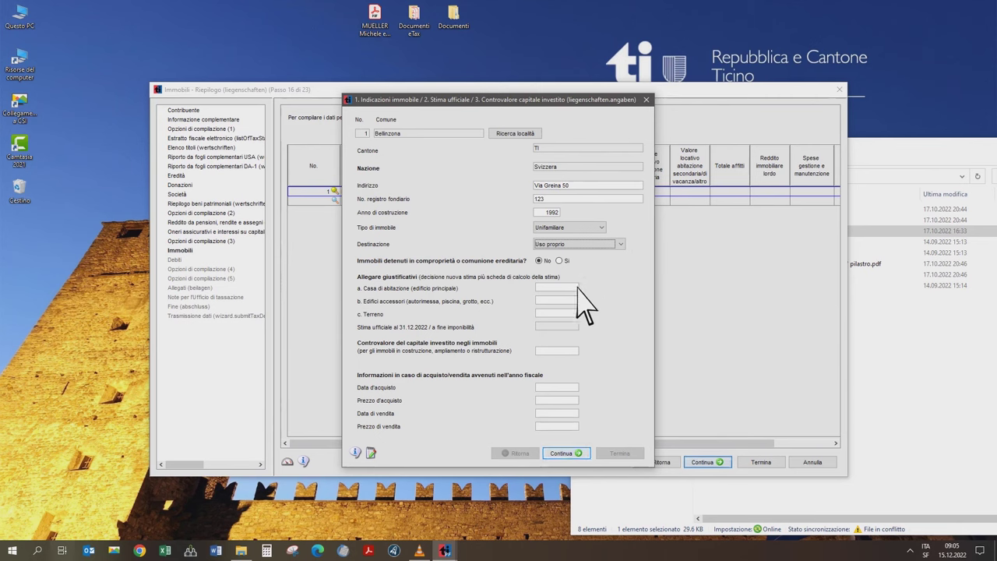
{"action": "left_click", "coordinate": [576, 287]}
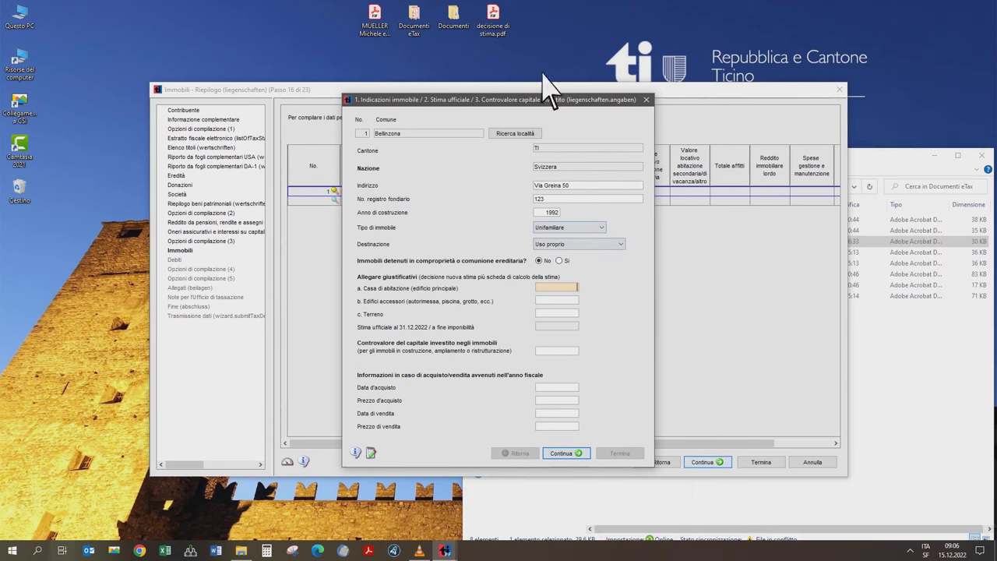
- Open decisione di stima.pdf to read the official estimate, then minimize it
{"action": "left_click", "coordinate": [499, 35]}
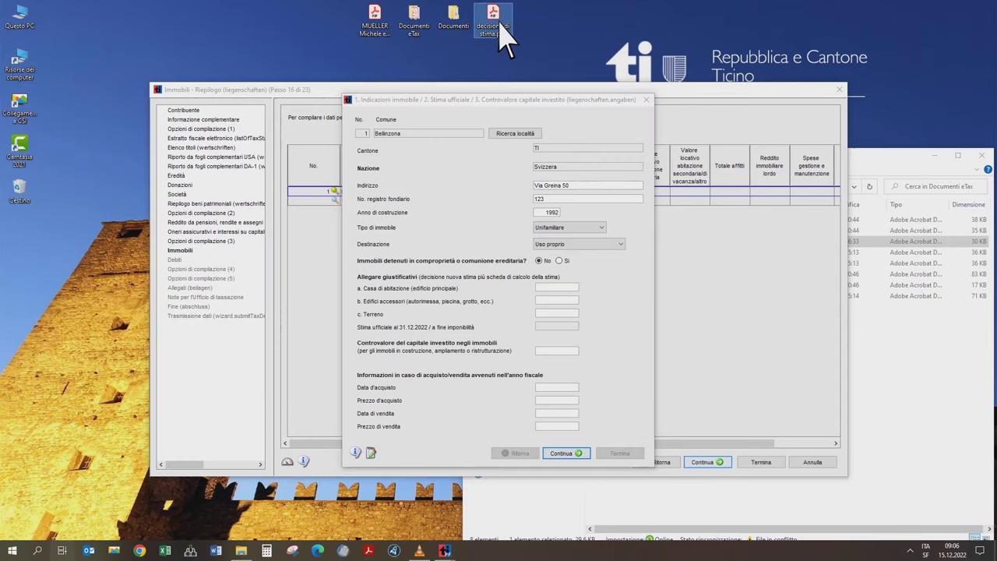
{"action": "double_click", "coordinate": [499, 35]}
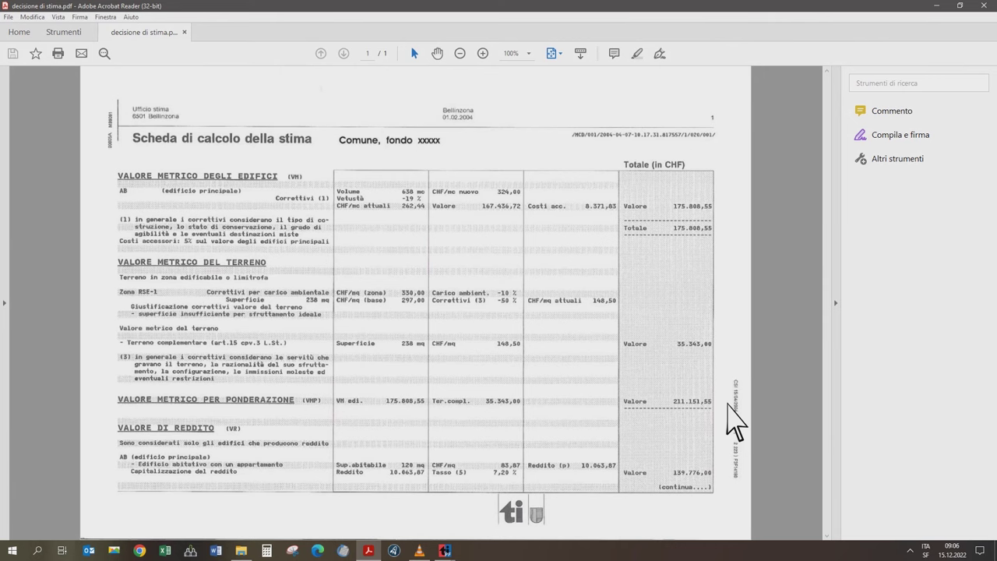
{"action": "left_click", "coordinate": [935, 5]}
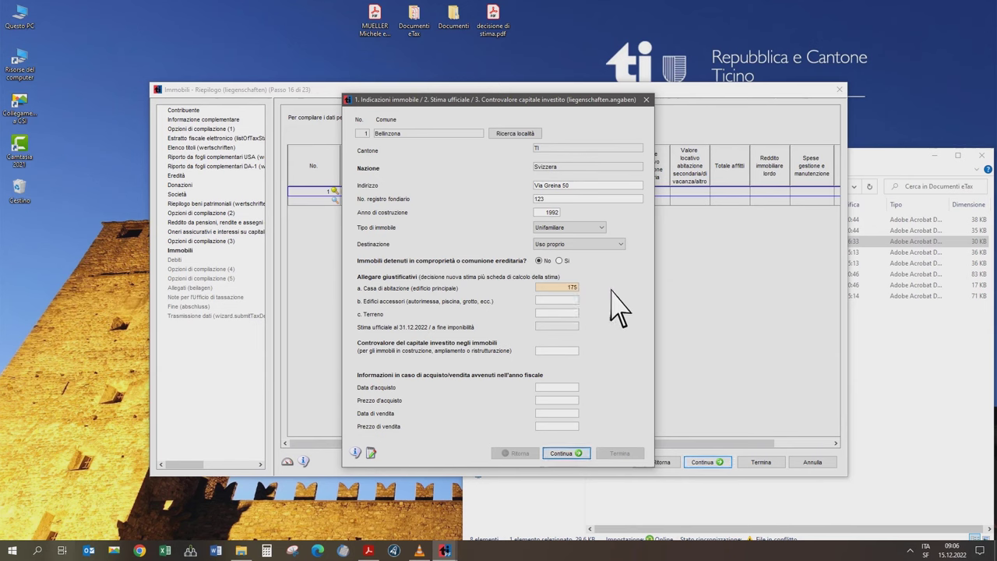
- Enter the house value 175'809 and the land value 35'343
{"action": "type", "text": "175808"}
{"action": "key", "text": "BackSpace"}
{"action": "type", "text": "9"}
{"action": "key", "text": "Tab"}
{"action": "key", "text": "Tab"}
{"action": "type", "text": "35343"}
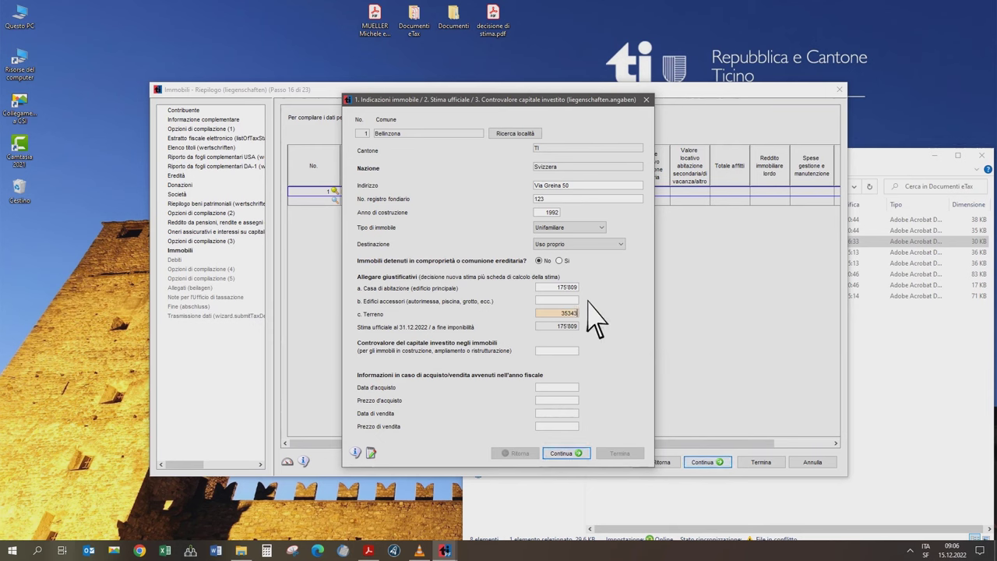
{"action": "key", "text": "Tab"}
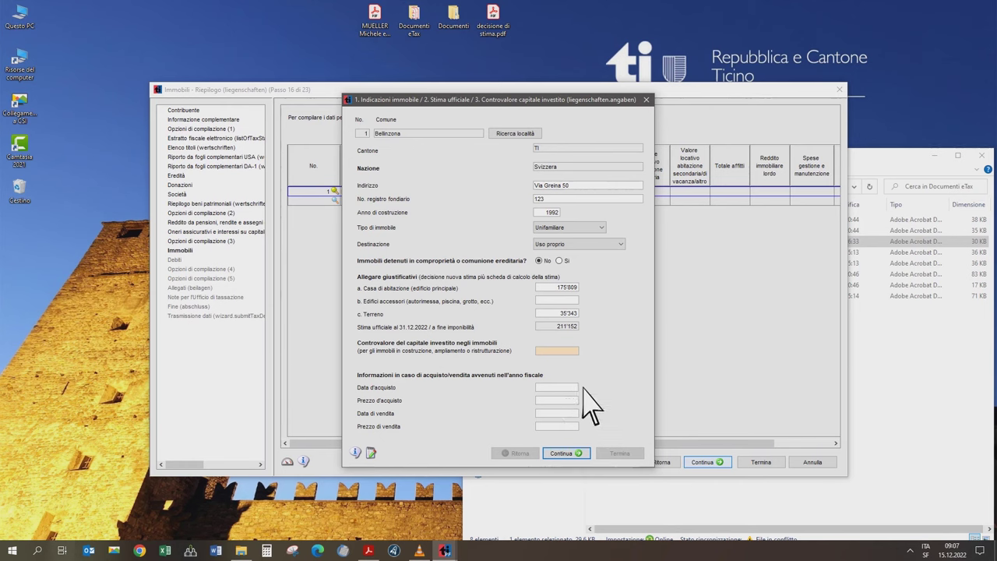
- Continue to property income, mark it as primary residence, and check the estimate PDF
{"action": "left_click", "coordinate": [588, 454]}
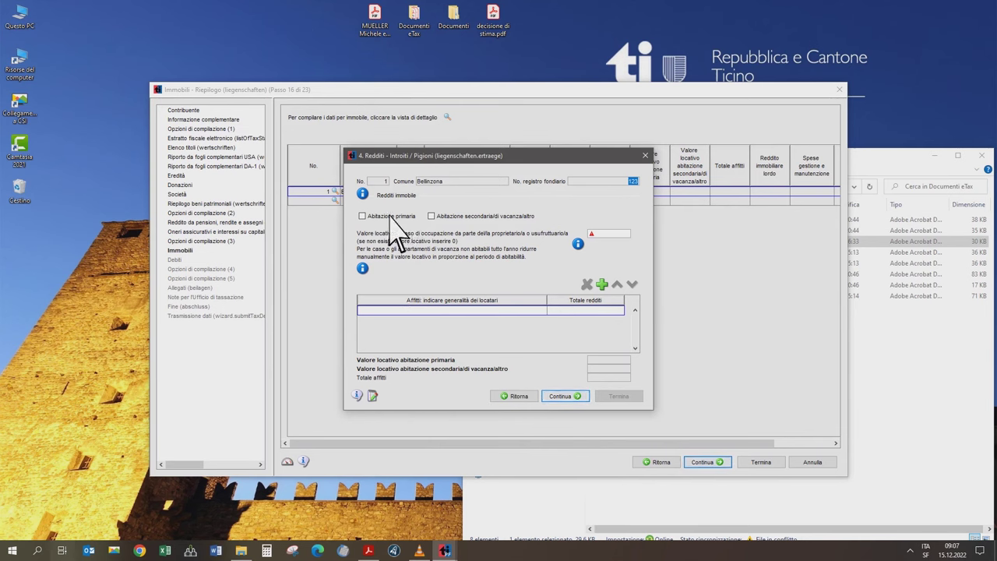
{"action": "left_click", "coordinate": [363, 217]}
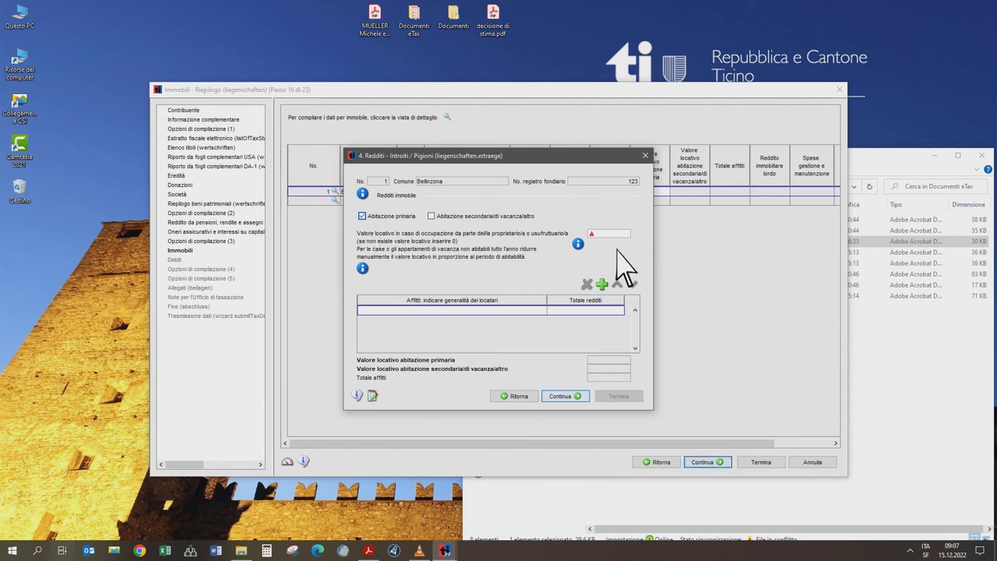
{"action": "left_click", "coordinate": [368, 550]}
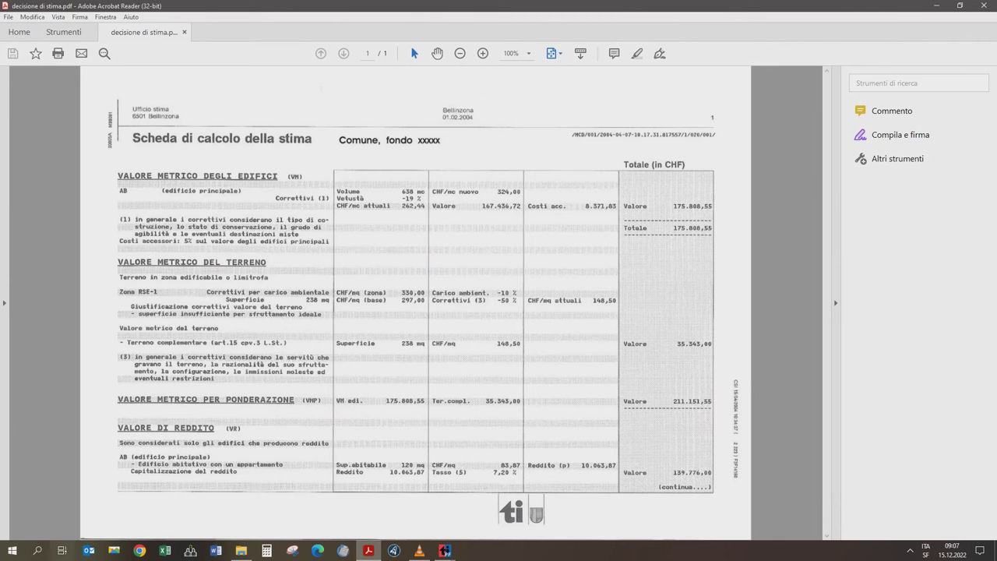
{"action": "left_click", "coordinate": [623, 469]}
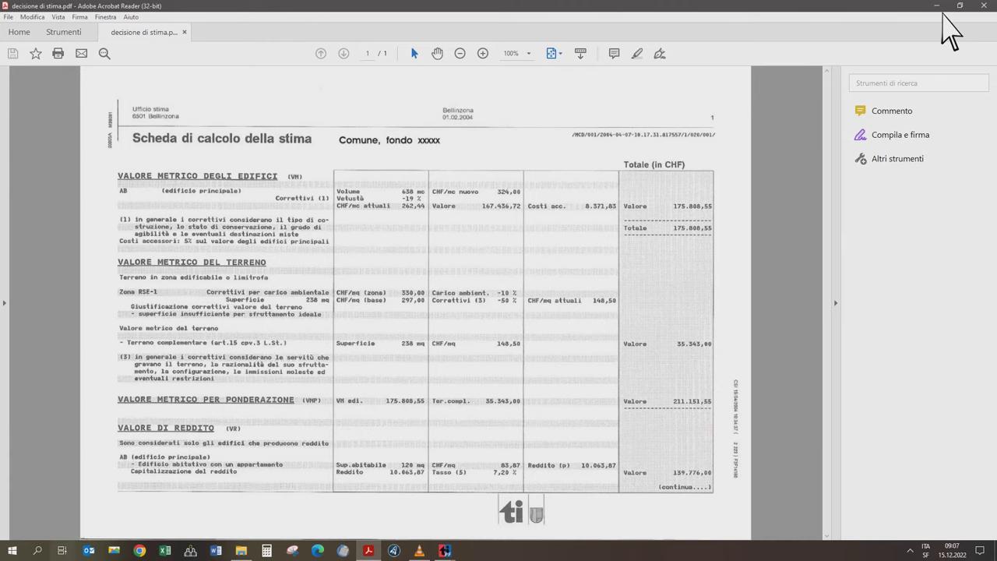
{"action": "left_click", "coordinate": [942, 6]}
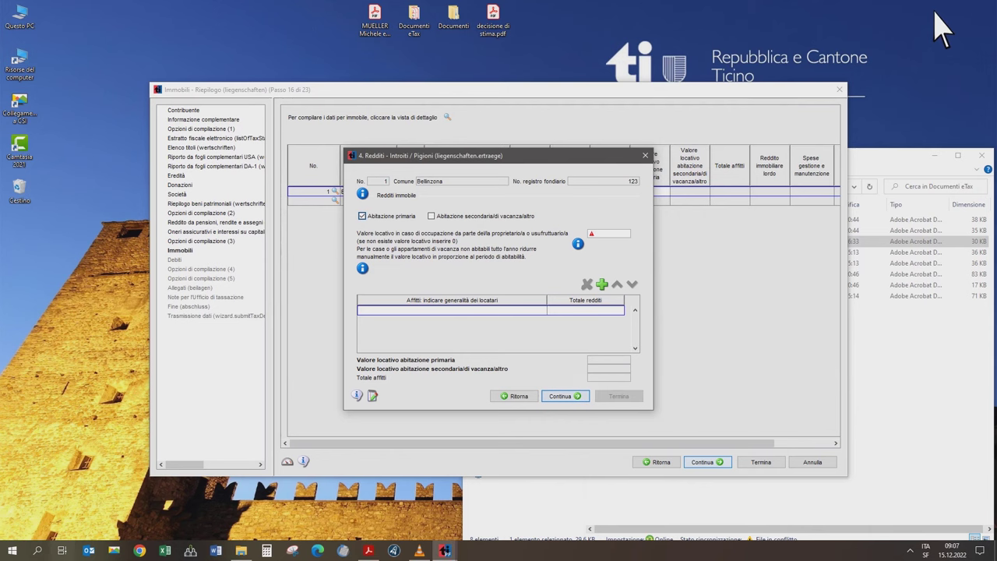
- Enter a rental value of 9'057.48 and continue to the maintenance costs step
{"action": "left_click", "coordinate": [623, 234]}
{"action": "type", "text": "9057"}
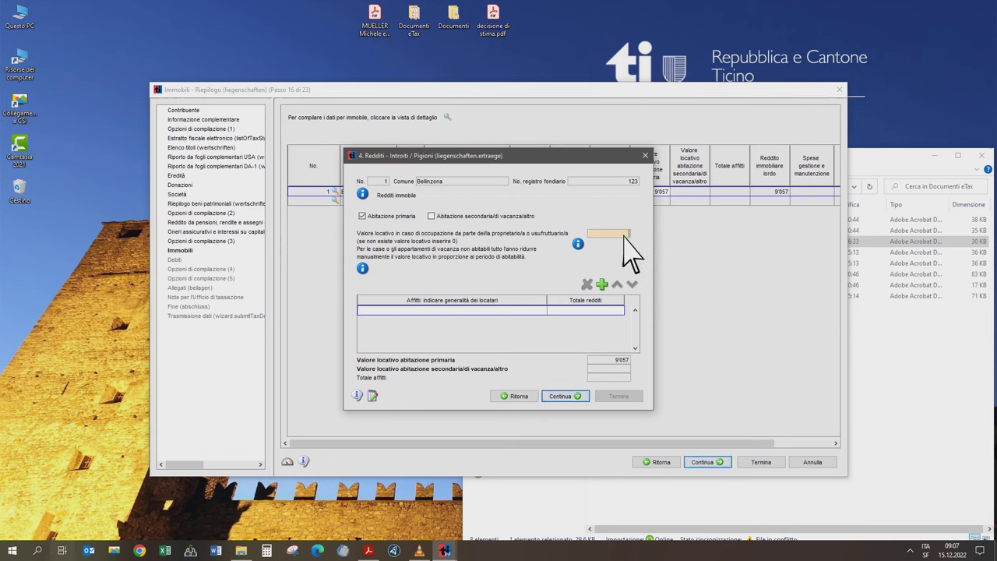
{"action": "type", "text": "9057.48"}
{"action": "key", "text": "Tab"}
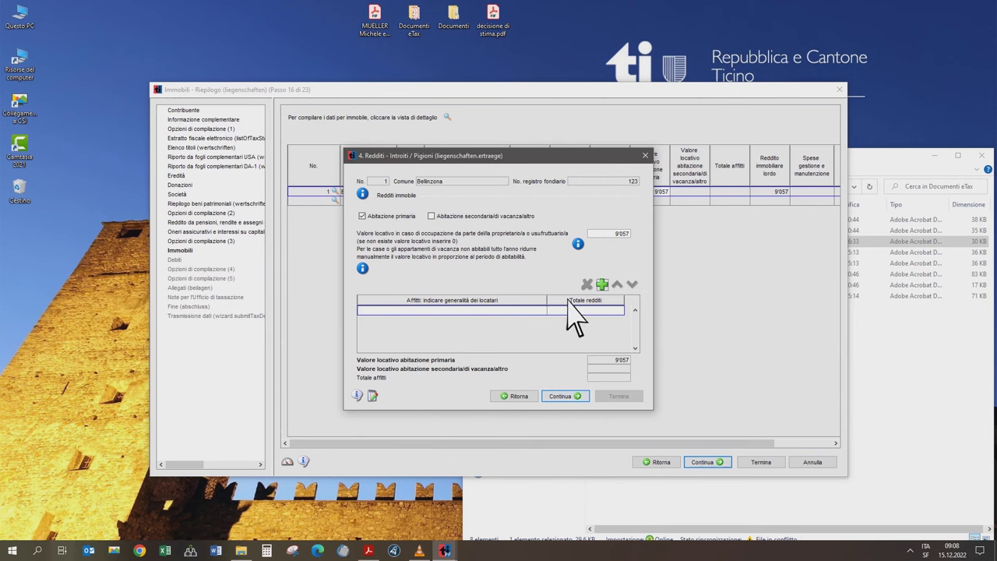
{"action": "left_click", "coordinate": [578, 397]}
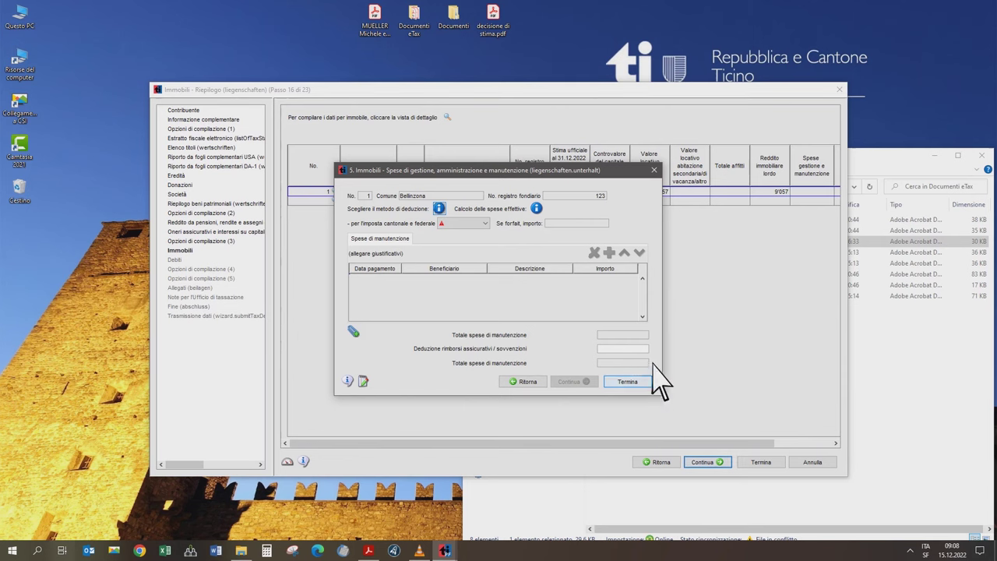
- Set the cantonal/federal maintenance deduction to Spese effettive and open the Documenti eTax folder
{"action": "left_click", "coordinate": [488, 224]}
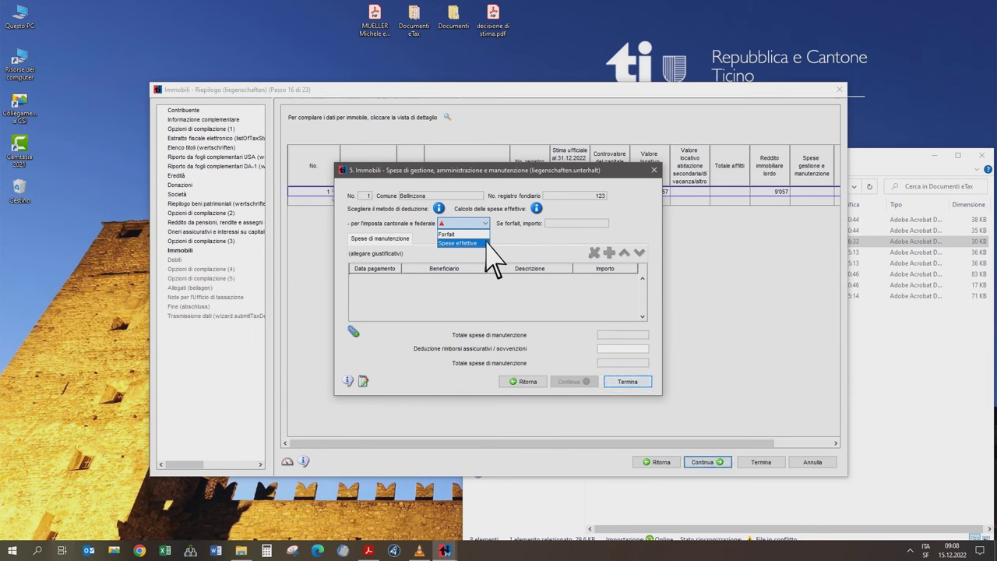
{"action": "left_click", "coordinate": [485, 243]}
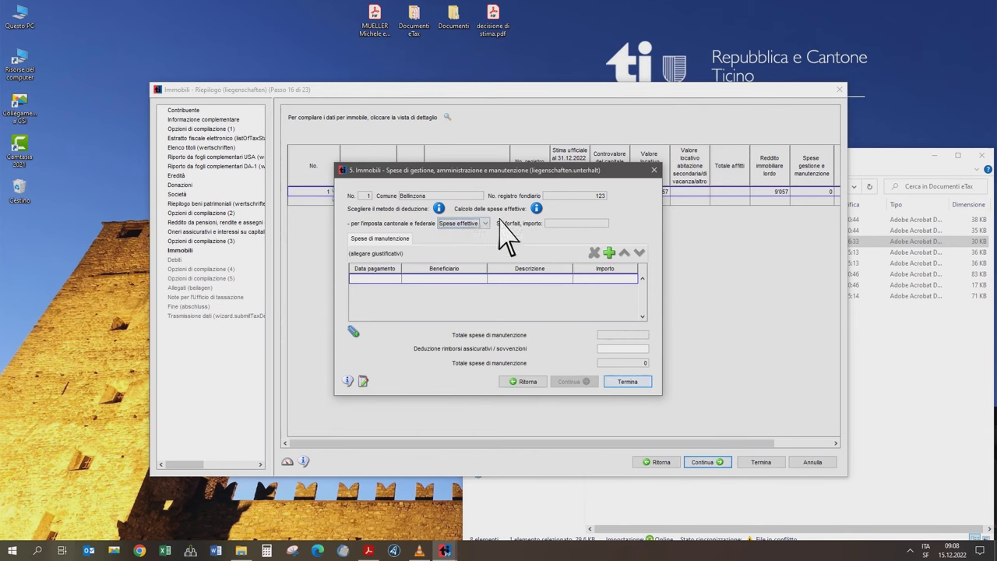
{"action": "double_click", "coordinate": [419, 30]}
- Open 'Spese di manutenzione dell'immobile.pdf' and read all four pages through to the totals
{"action": "left_click", "coordinate": [661, 298]}
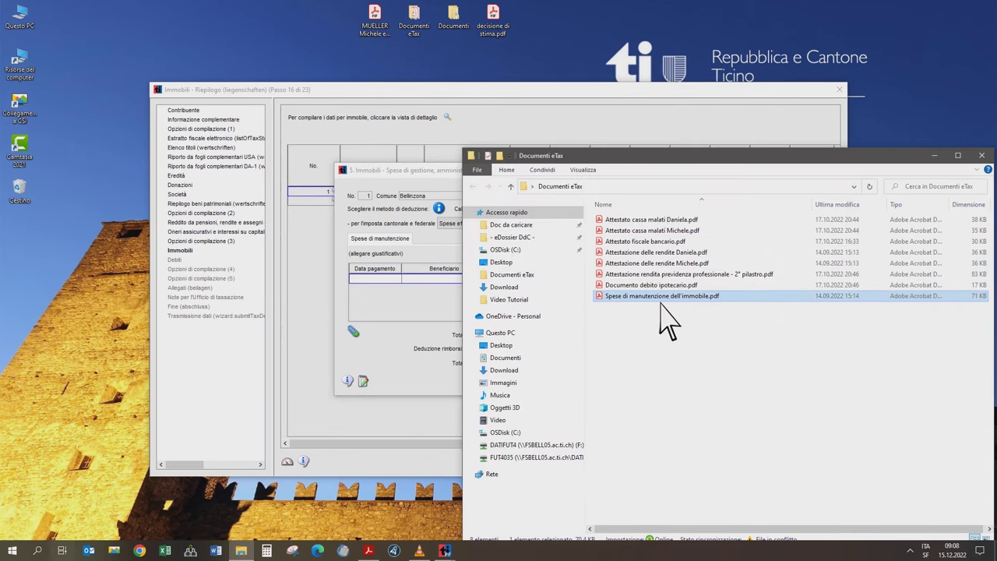
{"action": "double_click", "coordinate": [659, 300]}
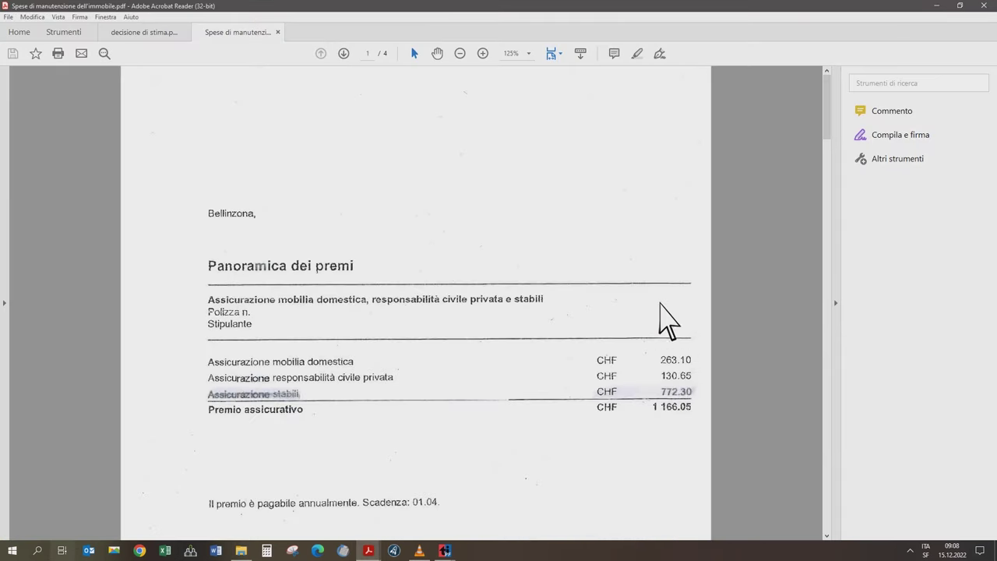
{"action": "scroll", "coordinate": [715, 331], "scroll_direction": "down", "scroll_amount": 10}
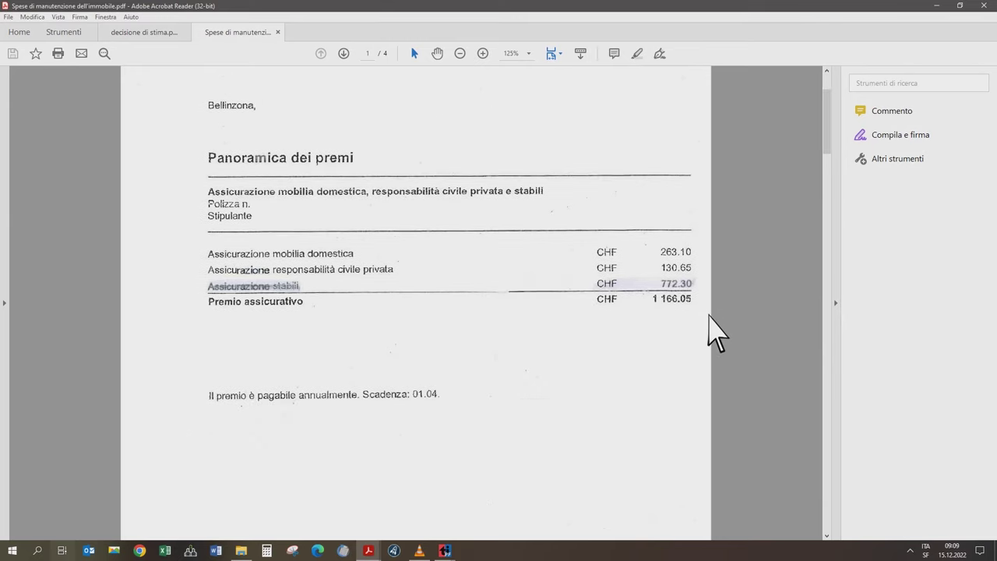
{"action": "scroll", "coordinate": [740, 401], "scroll_direction": "down", "scroll_amount": 10}
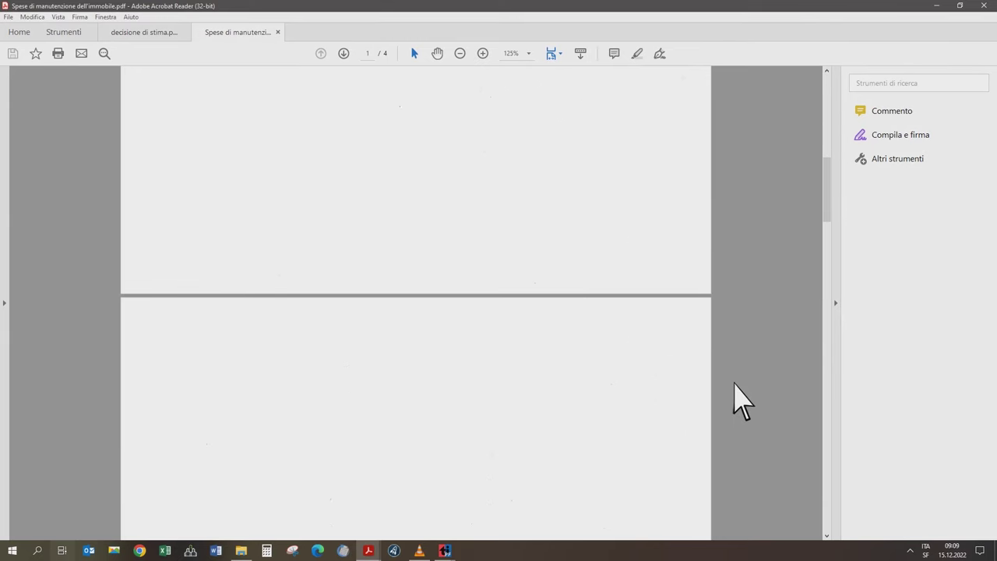
{"action": "scroll", "coordinate": [740, 401], "scroll_direction": "down", "scroll_amount": 3}
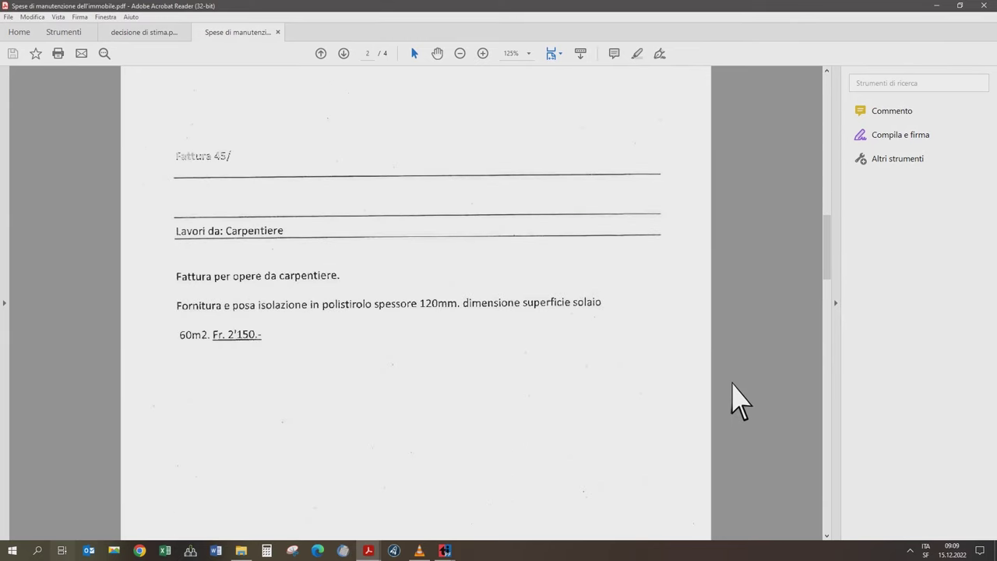
{"action": "left_click", "coordinate": [285, 337]}
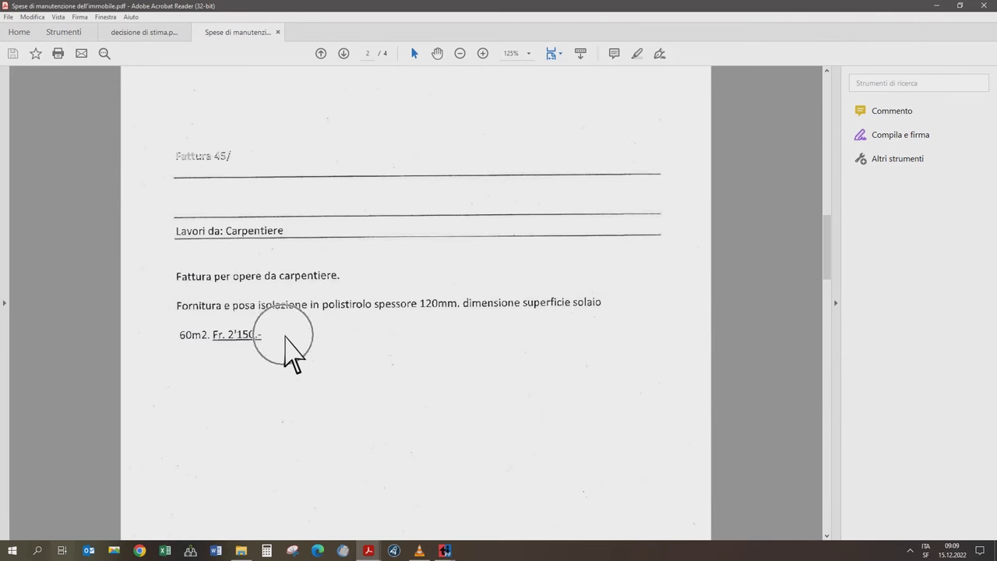
{"action": "scroll", "coordinate": [291, 356], "scroll_direction": "down", "scroll_amount": 10}
{"action": "scroll", "coordinate": [397, 403], "scroll_direction": "down", "scroll_amount": 15}
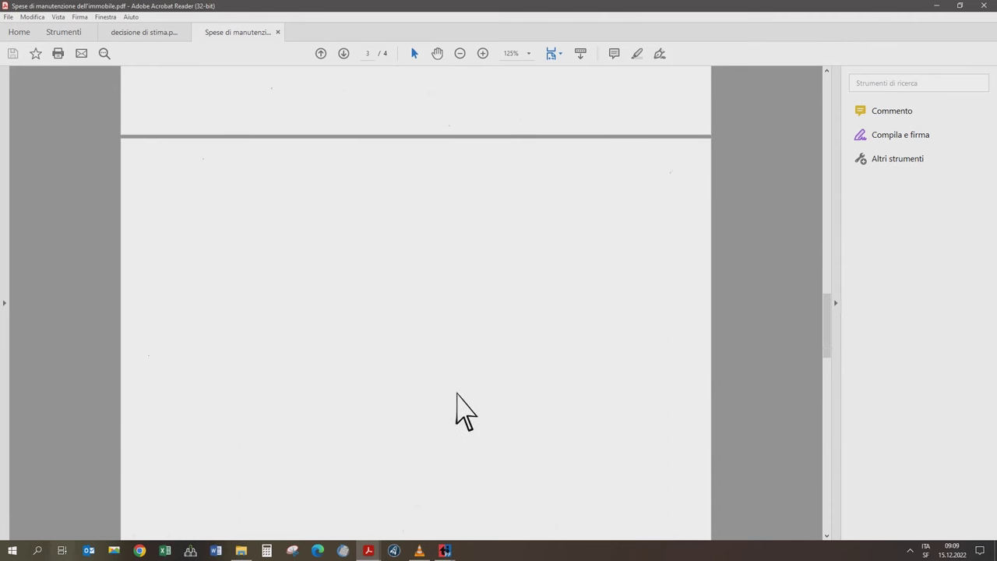
{"action": "scroll", "coordinate": [510, 424], "scroll_direction": "down", "scroll_amount": 12}
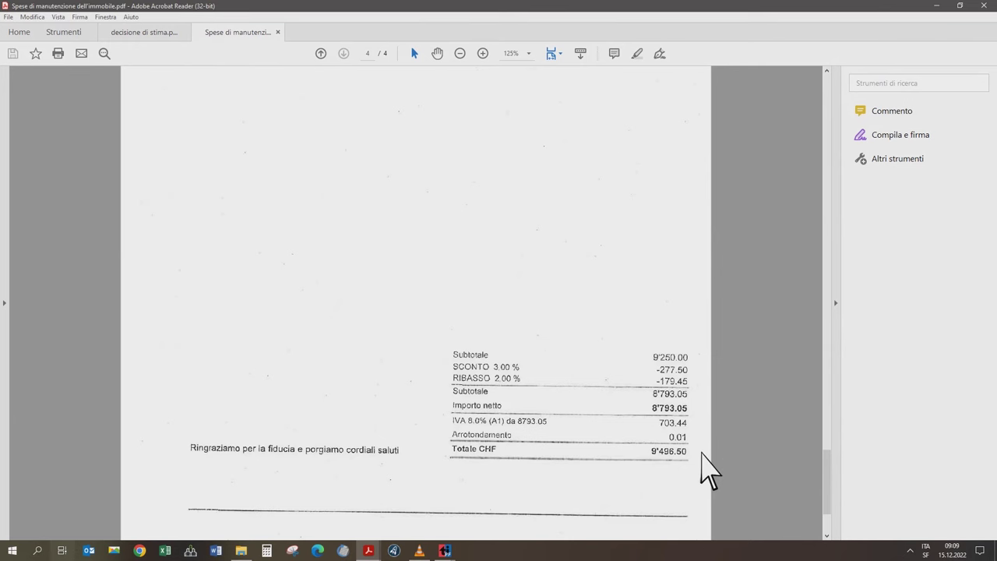
{"action": "scroll", "coordinate": [700, 463], "scroll_direction": "down", "scroll_amount": 3}
- Add the first expense: 31.12.2022, Assicurazione, 'Assicurazione stabili', 772.30
{"action": "left_click", "coordinate": [445, 549]}
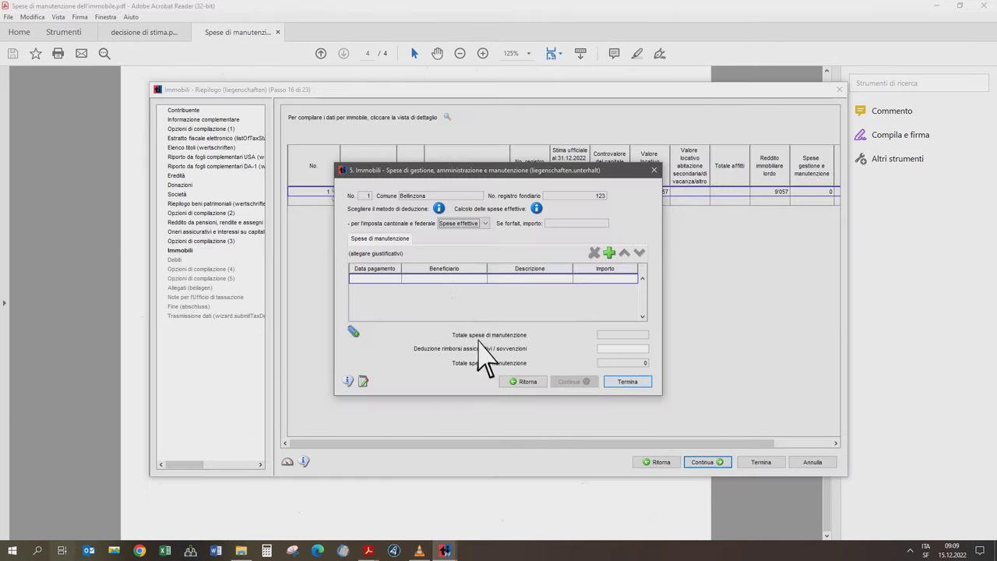
{"action": "left_click", "coordinate": [395, 281]}
{"action": "type", "text": "31.12.2022"}
{"action": "key", "text": "Tab"}
{"action": "type", "text": "Assicurazione"}
{"action": "key", "text": "Tab"}
{"action": "type", "text": "Assicurazione stabili"}
{"action": "key", "text": "Tab"}
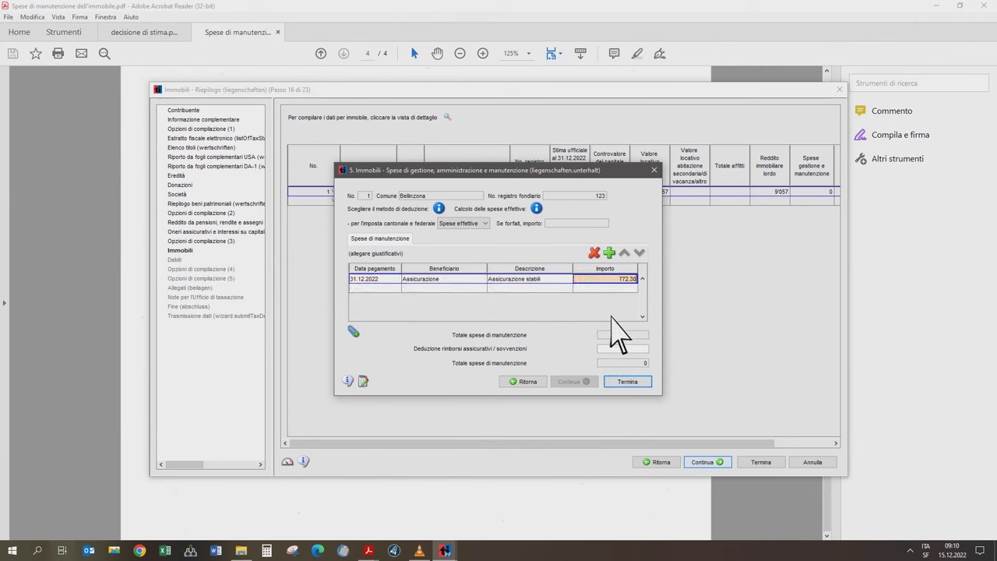
{"action": "key", "text": "Tab"}
- Add Carpentiere 'Lavori di carpenteria' 2'150 and Falegname 'Sostituzione porte' 9'497
{"action": "key", "text": "Tab"}
{"action": "type", "text": "Carpenti"}
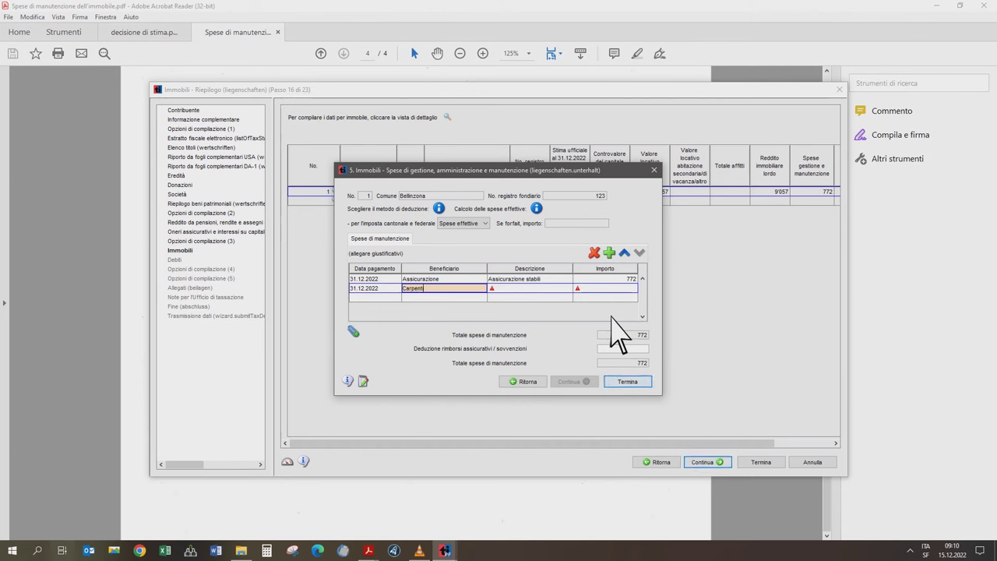
{"action": "type", "text": "ere"}
{"action": "key", "text": "Tab"}
{"action": "type", "text": "Lavori di carpenteria"}
{"action": "key", "text": "Tab"}
{"action": "type", "text": "2150"}
{"action": "key", "text": "Tab"}
{"action": "type", "text": "Falegname"}
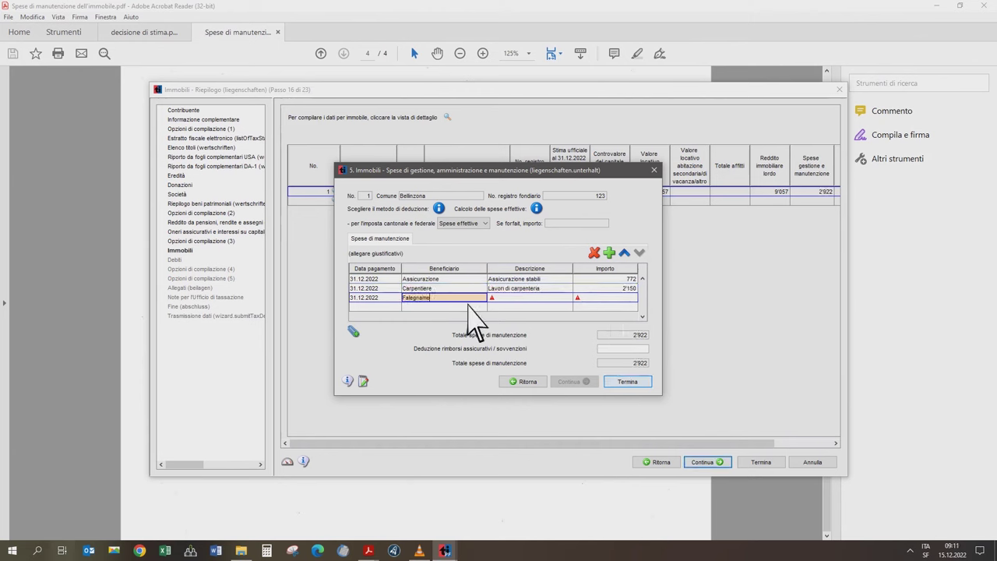
{"action": "key", "text": "Tab"}
{"action": "type", "text": "Sostituzione porte"}
{"action": "key", "text": "Tab"}
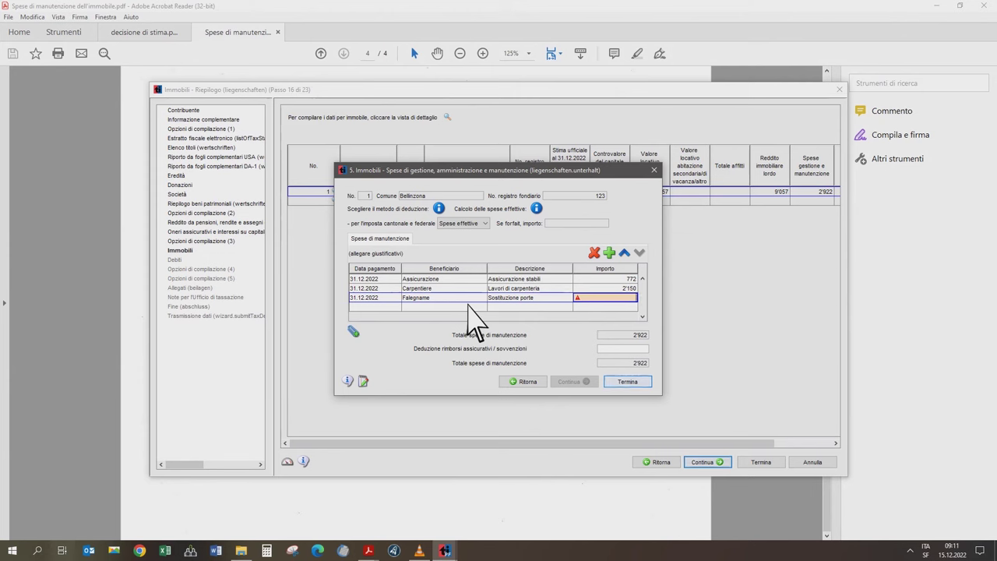
{"action": "type", "text": "9497"}
{"action": "key", "text": "Tab"}
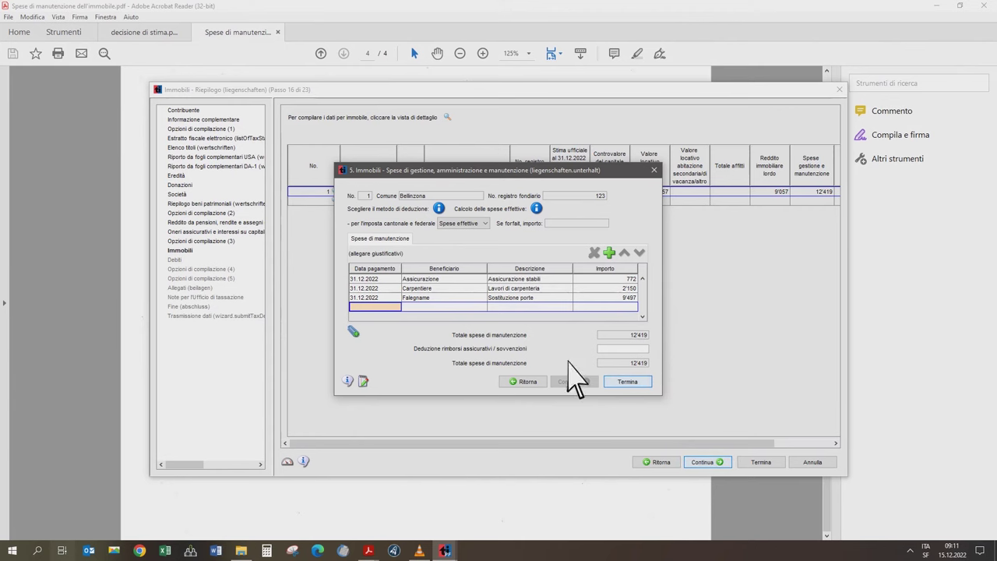
- Attach the maintenance expenses PDF to the property attachments
{"action": "left_click", "coordinate": [354, 331]}
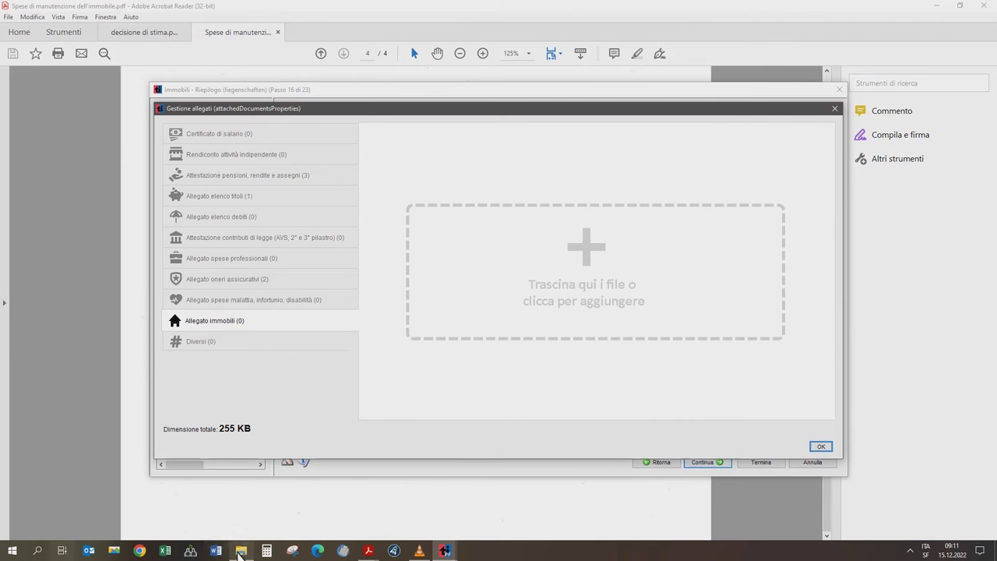
{"action": "left_click", "coordinate": [239, 553]}
{"action": "left_click_drag", "start_coordinate": [616, 296], "coordinate": [457, 318]}
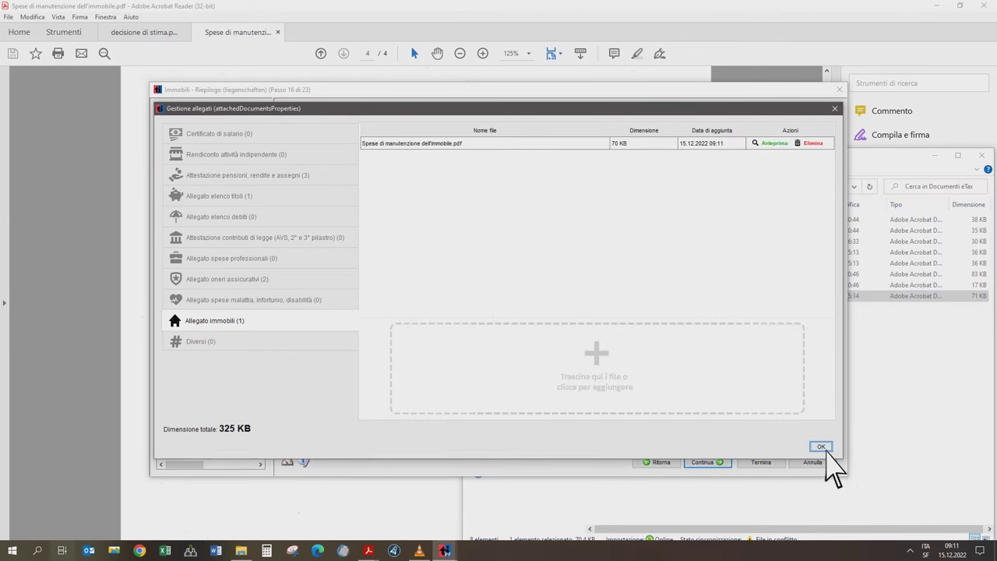
{"action": "left_click", "coordinate": [820, 447]}
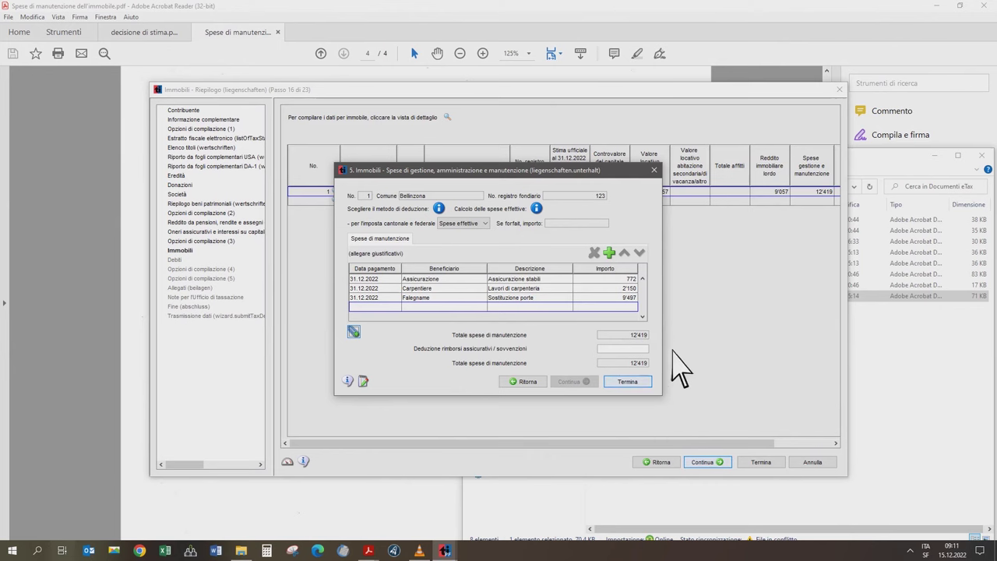
- Finish the maintenance entry, advance to Elenco debiti, and close Acrobat Reader
{"action": "left_click", "coordinate": [649, 383]}
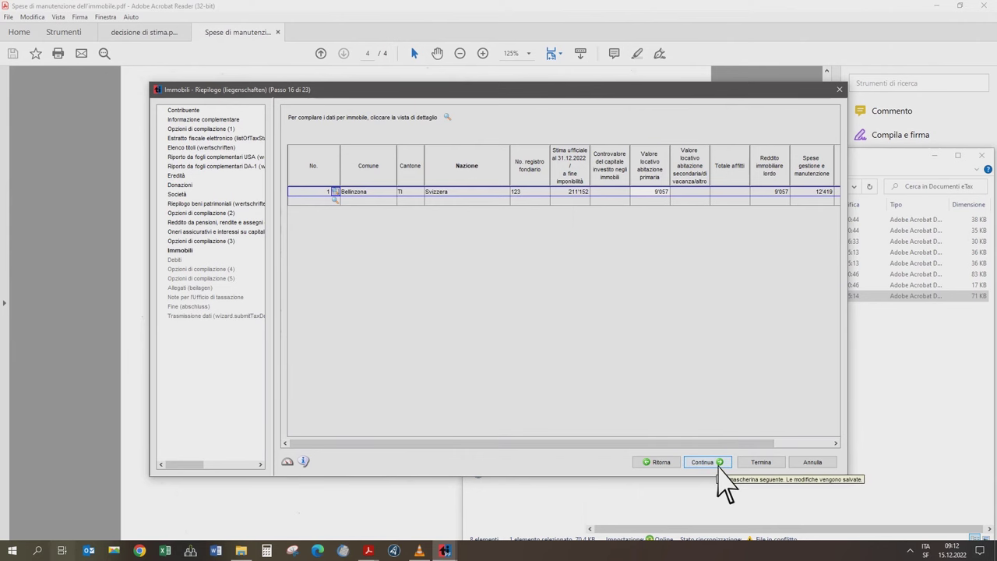
{"action": "left_click", "coordinate": [718, 463]}
{"action": "left_click", "coordinate": [980, 5]}
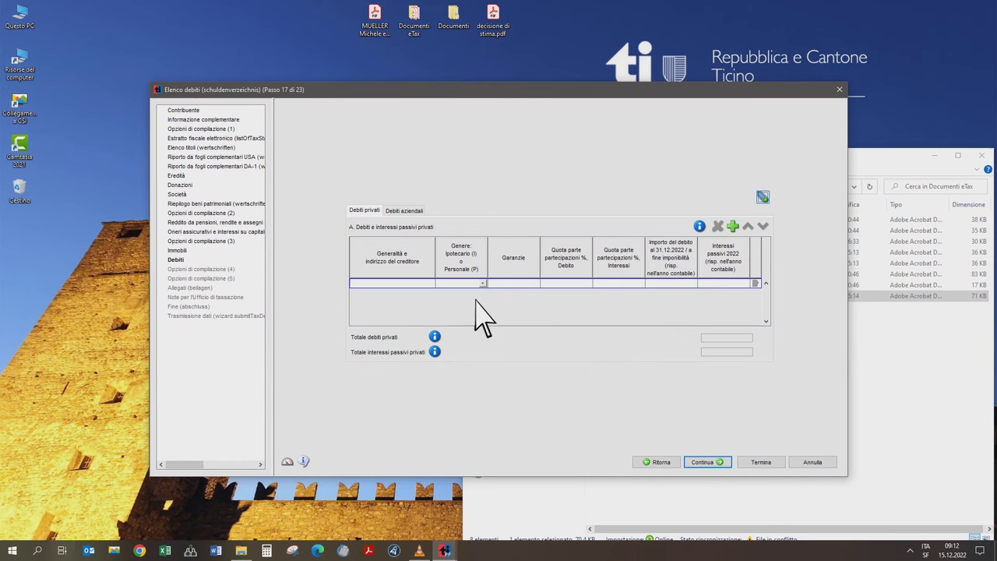
- Add an Ipotecario (I) private debt from Istituto bancario with 100 debt and interest shares
{"action": "left_click", "coordinate": [431, 285]}
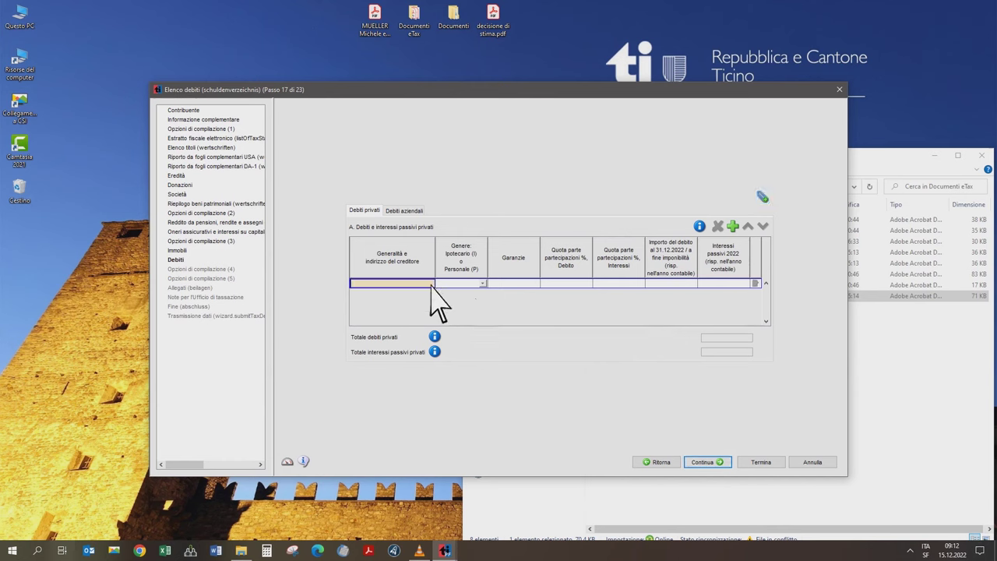
{"action": "type", "text": "Istituto bancario"}
{"action": "key", "text": "Return"}
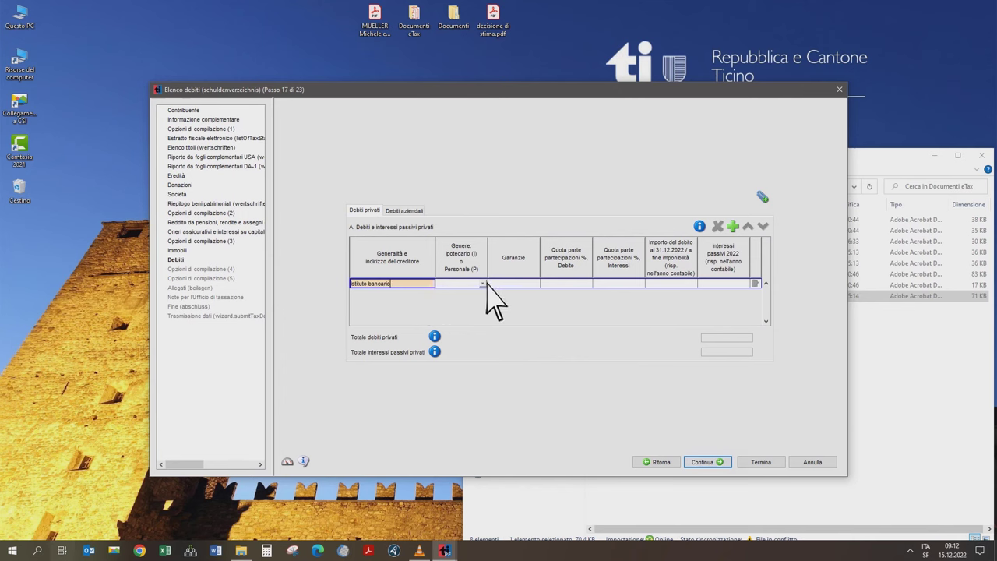
{"action": "left_click", "coordinate": [484, 284]}
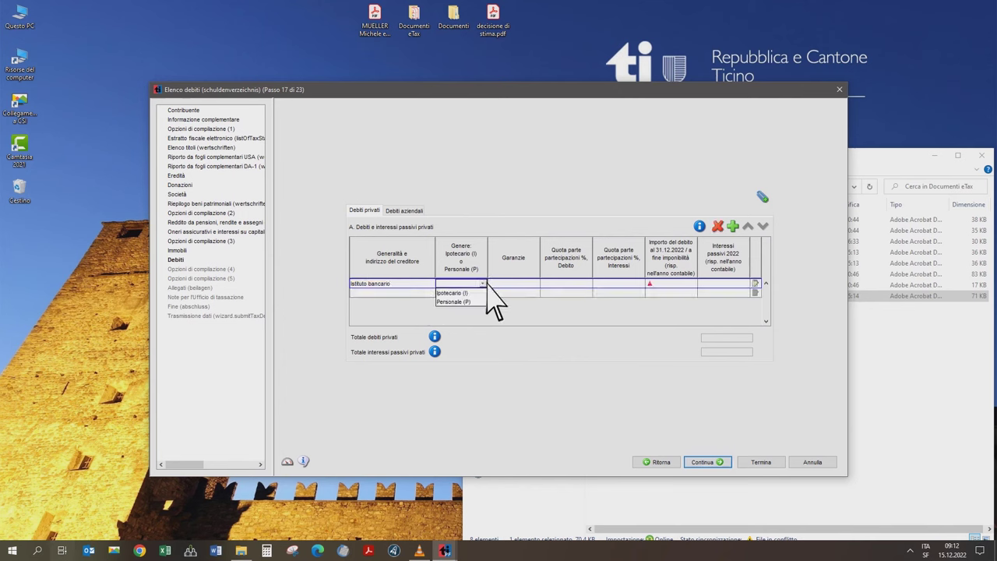
{"action": "left_click", "coordinate": [481, 294]}
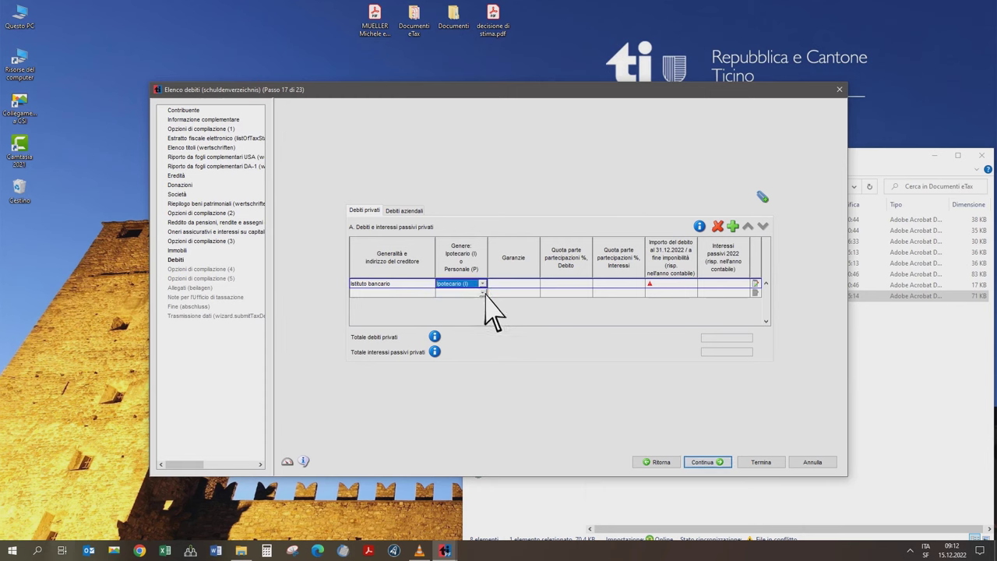
{"action": "left_click", "coordinate": [551, 285]}
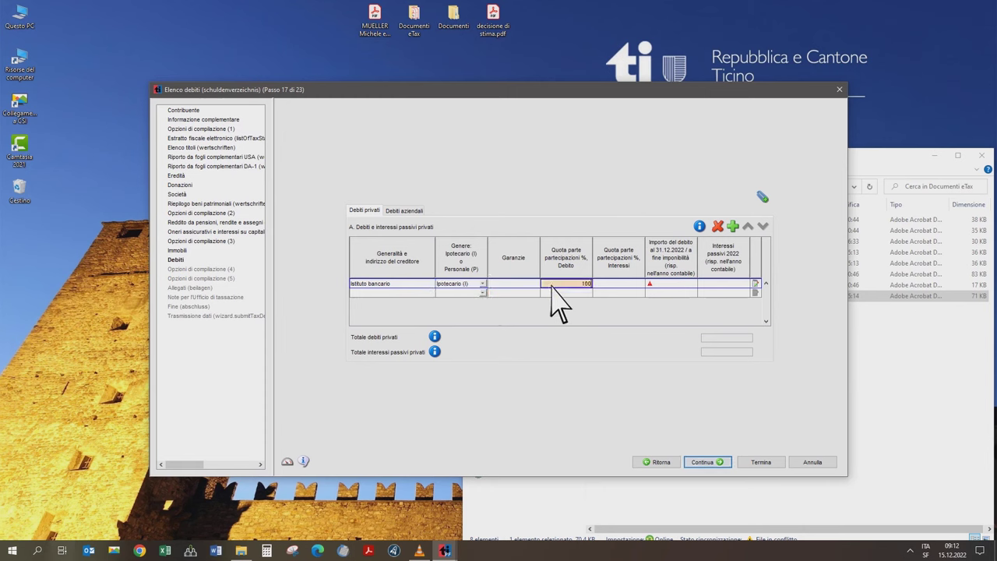
{"action": "key", "text": "Tab"}
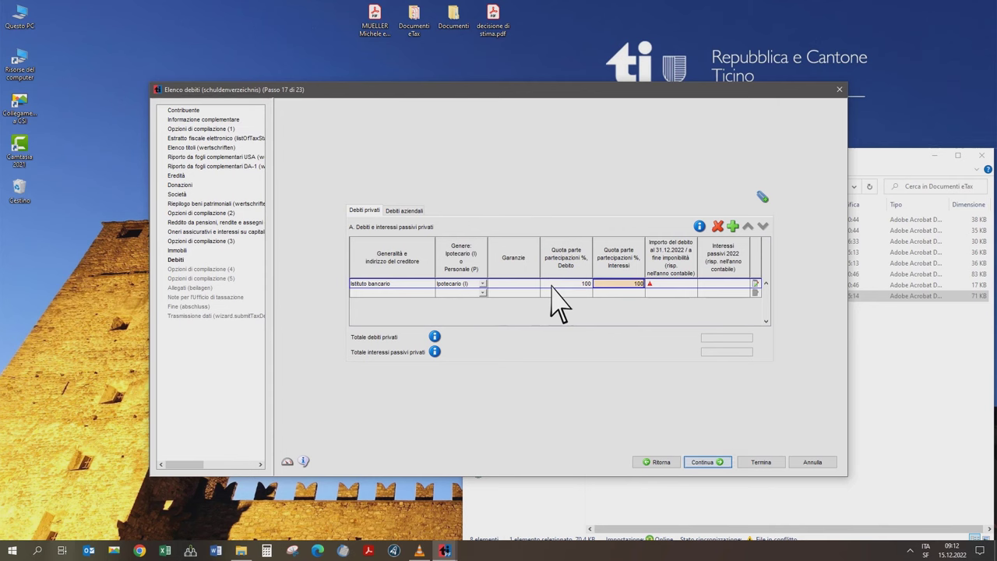
{"action": "left_click", "coordinate": [668, 284]}
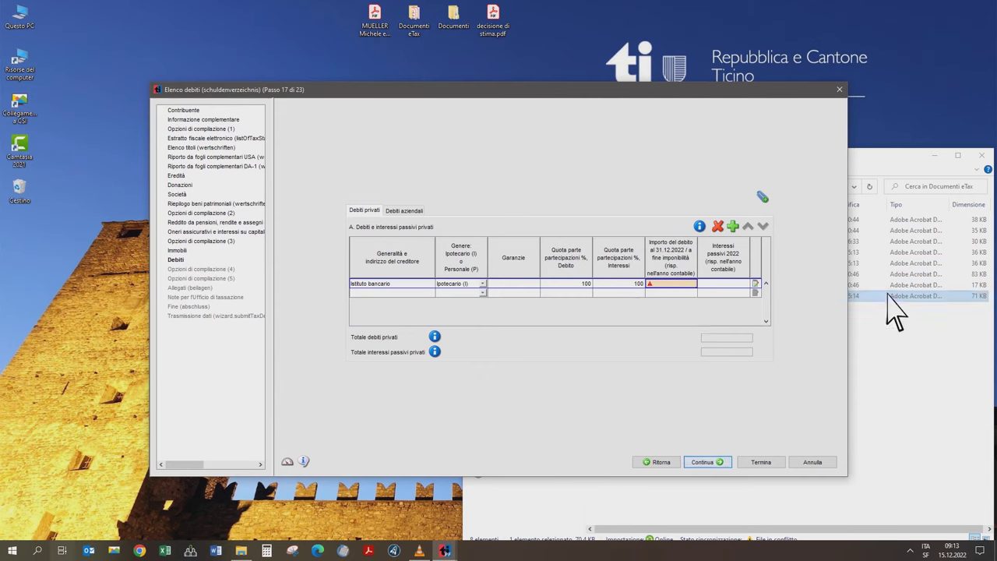
{"action": "left_click", "coordinate": [969, 373]}
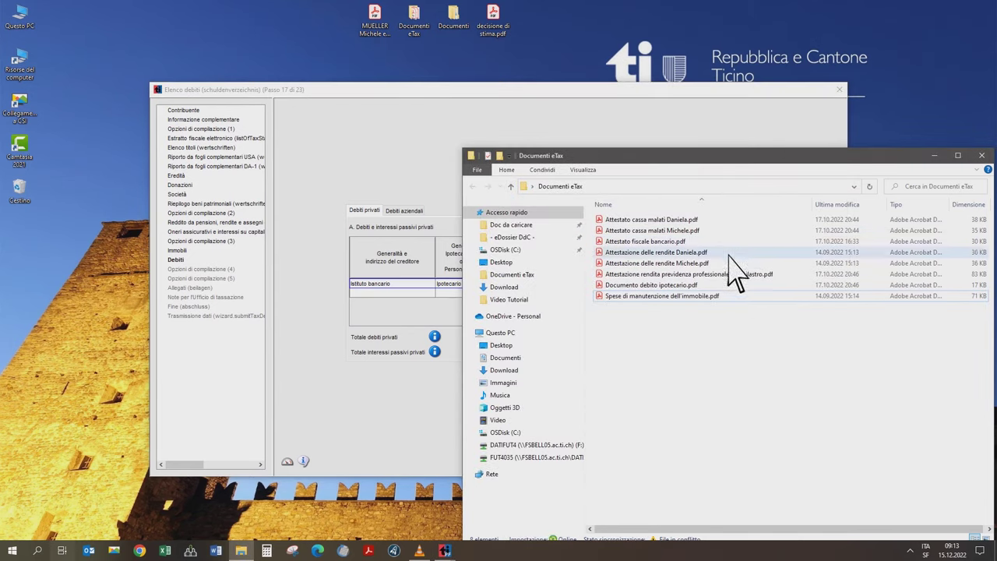
- From the mortgage statement, enter the bank loan's debt of 381'500 and 2022 interest of 10'641
{"action": "double_click", "coordinate": [689, 285]}
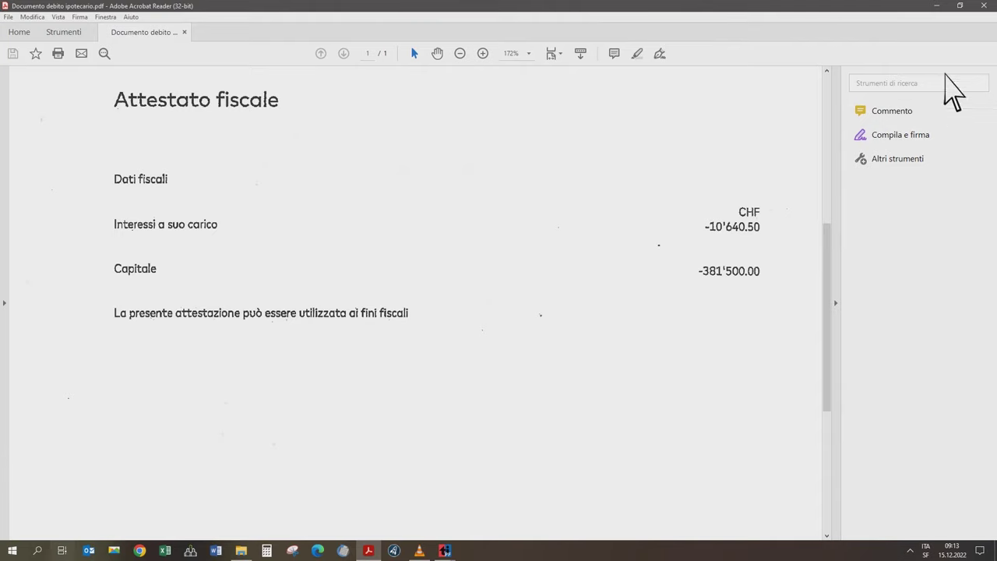
{"action": "left_click", "coordinate": [937, 5]}
{"action": "left_click", "coordinate": [666, 87]}
{"action": "left_click", "coordinate": [687, 285]}
{"action": "type", "text": "381500"}
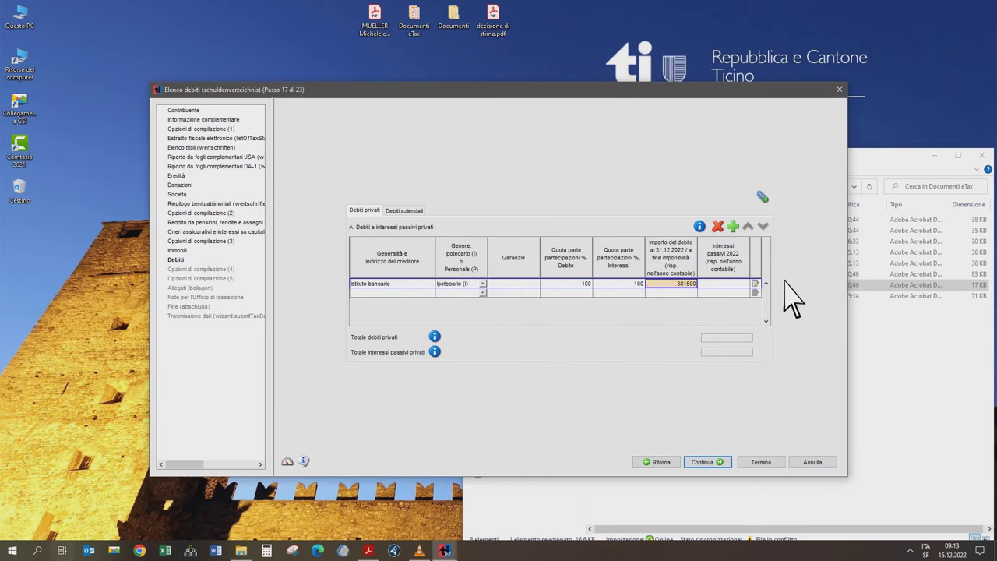
{"action": "key", "text": "Tab"}
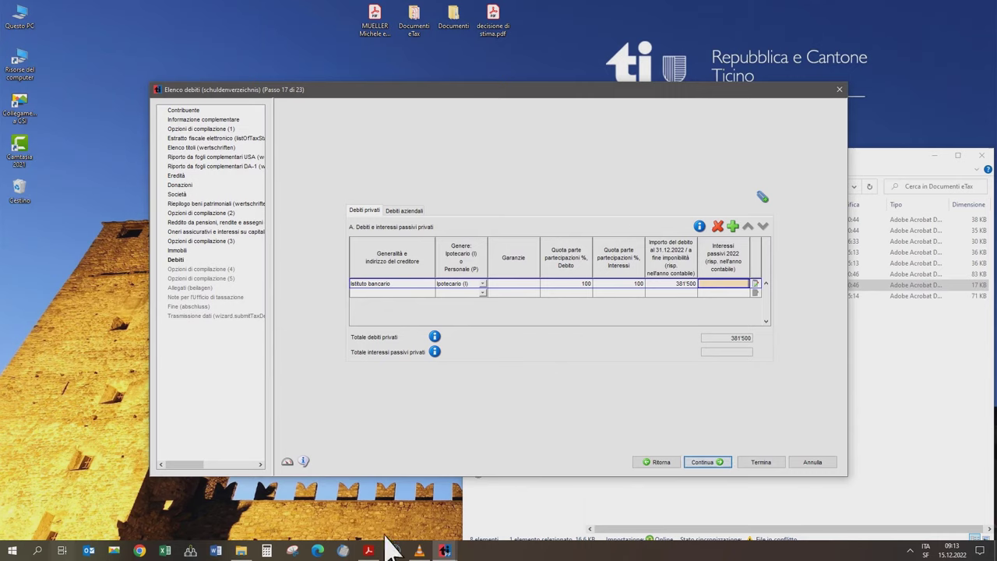
{"action": "left_click", "coordinate": [370, 550]}
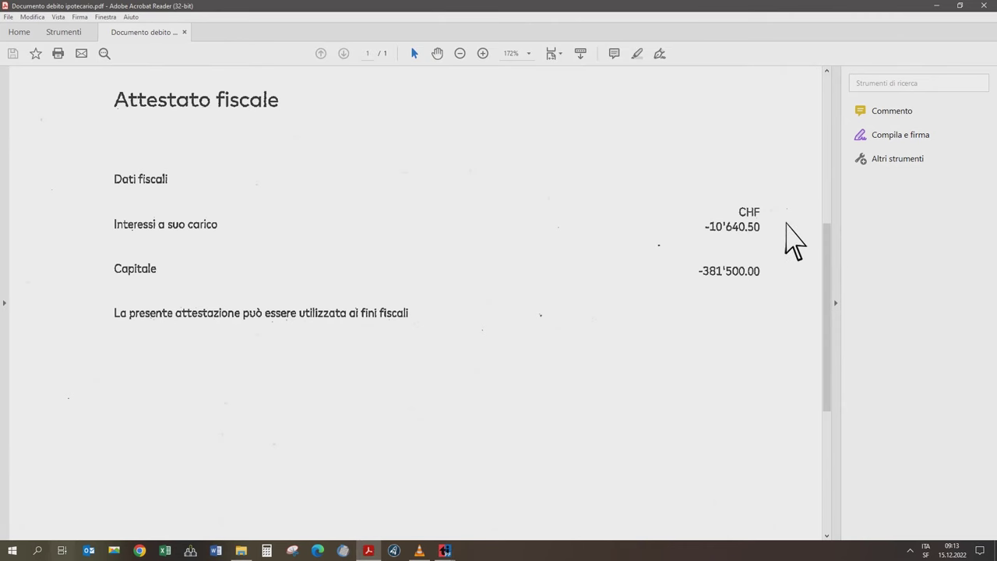
{"action": "left_click", "coordinate": [937, 6]}
{"action": "left_click", "coordinate": [736, 283]}
{"action": "type", "text": "103401"}
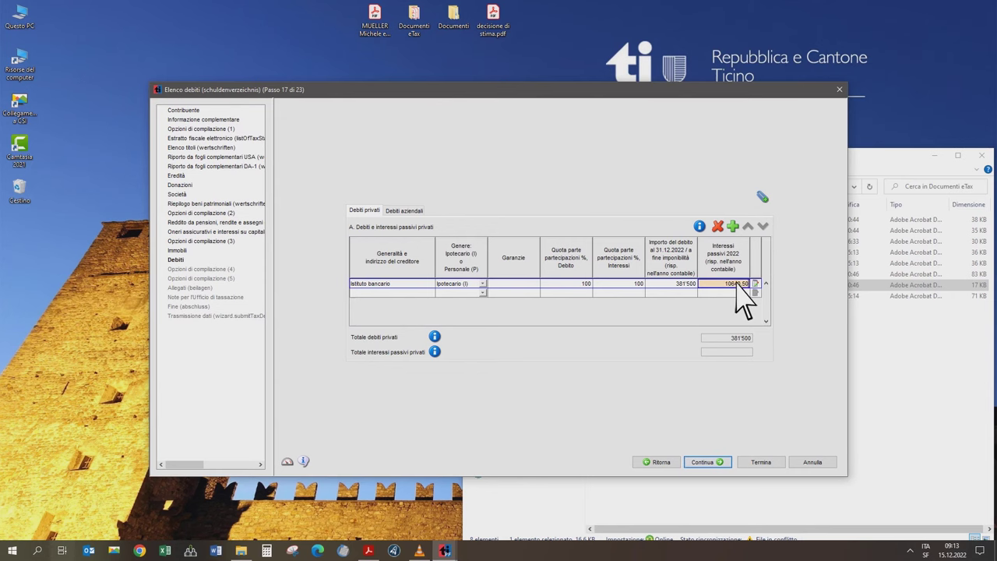
{"action": "key", "text": "Tab"}
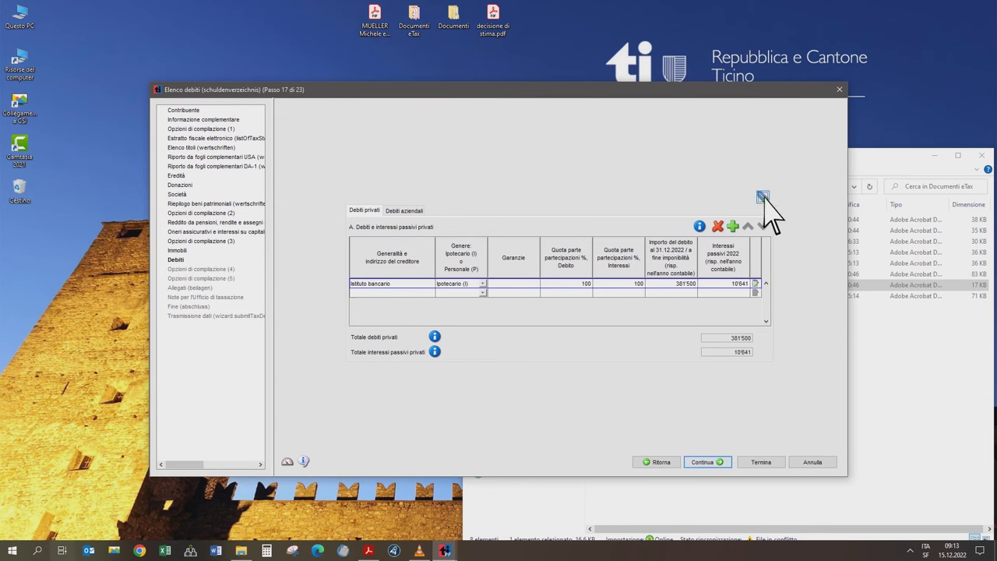
- Attach Documento debito ipotecario.pdf to the debts list
{"action": "left_click", "coordinate": [763, 196]}
{"action": "key", "text": "alt+Tab"}
{"action": "left_click_drag", "start_coordinate": [744, 287], "coordinate": [451, 296]}
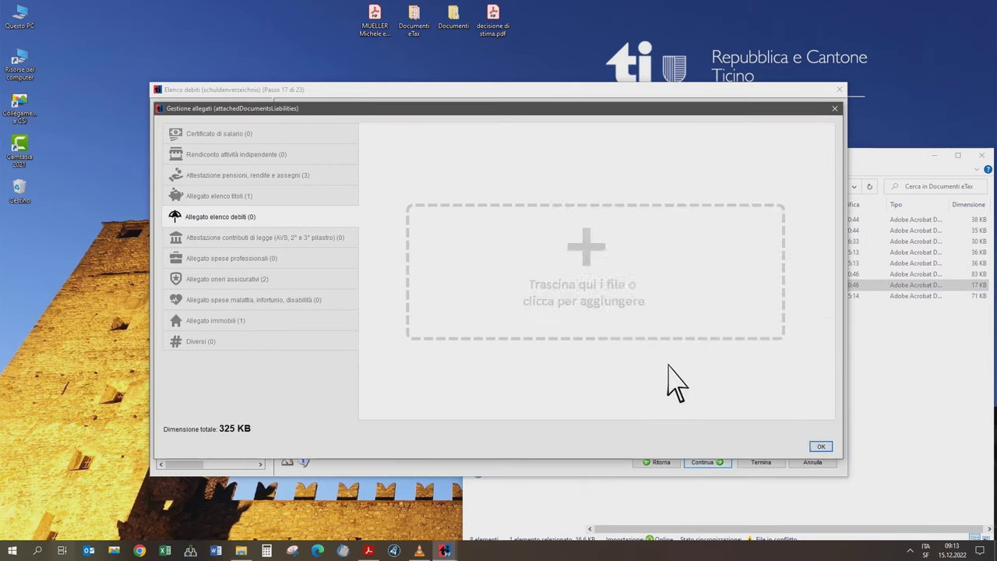
{"action": "left_click", "coordinate": [822, 449]}
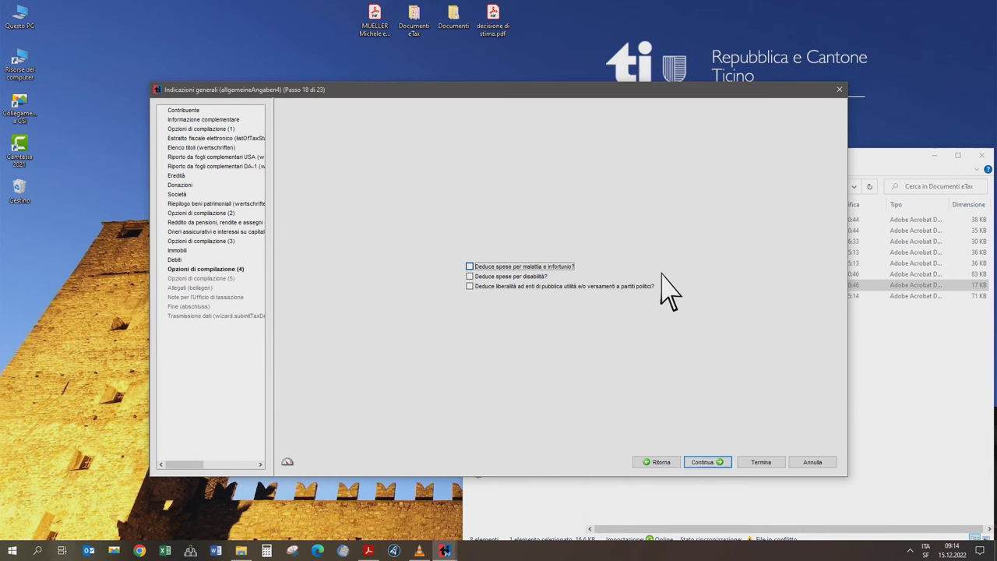
- Tick 'Deduce spese per malattia e infortunio?' to claim sickness and accident expenses
{"action": "left_click", "coordinate": [469, 266]}
- On the medical-expenses step, claim the deduction for both the taxpayer and the registered partner
{"action": "left_click", "coordinate": [715, 467]}
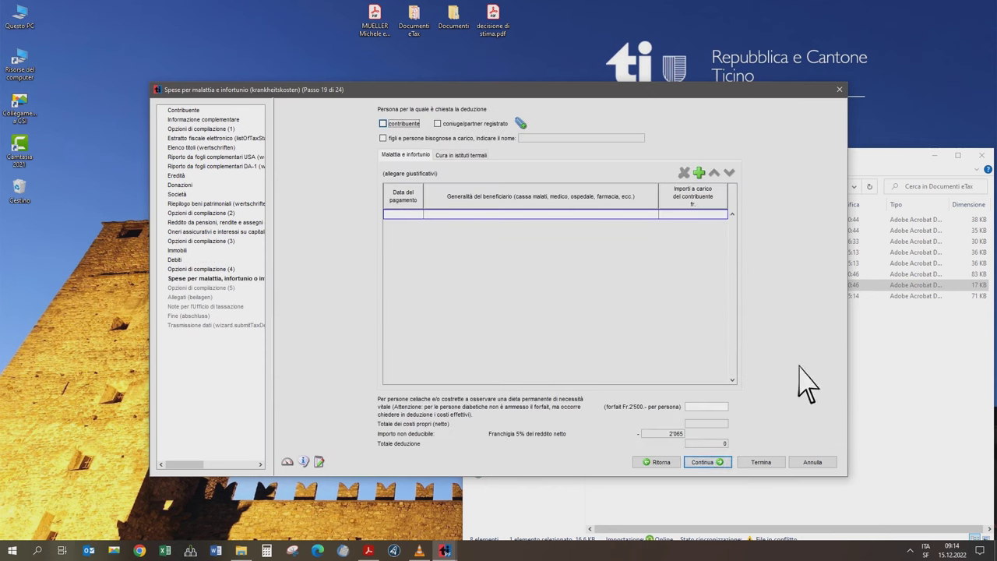
{"action": "left_click", "coordinate": [383, 123]}
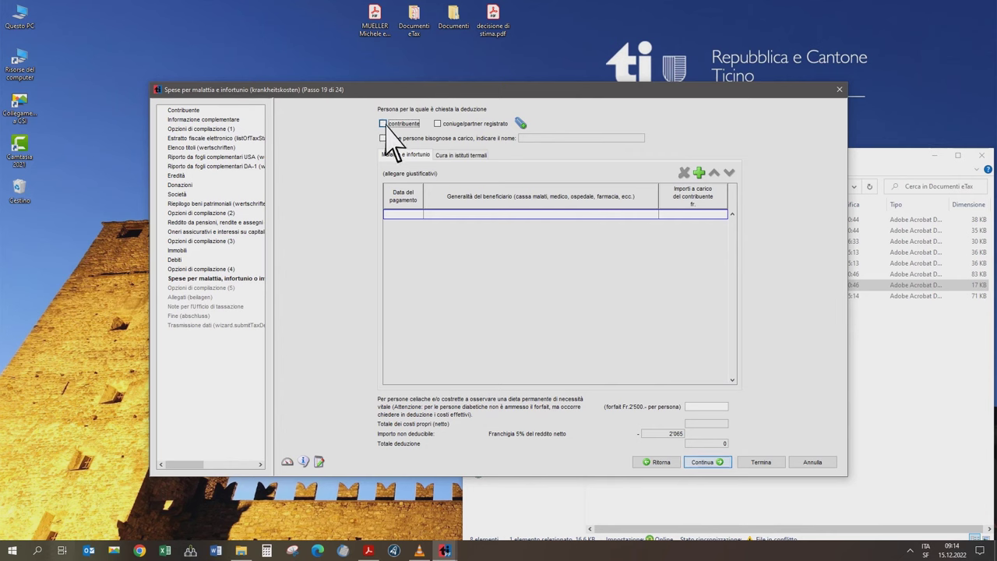
{"action": "left_click", "coordinate": [439, 124]}
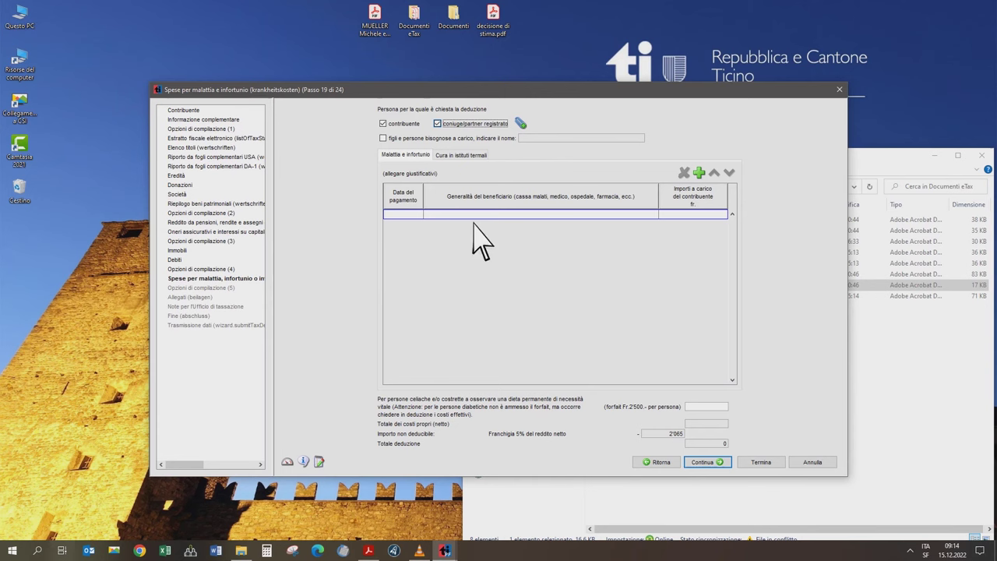
- Open the first health-insurance statement PDF and read its 4'362.10 self-paid costs
{"action": "left_click", "coordinate": [892, 372]}
{"action": "left_click", "coordinate": [682, 220]}
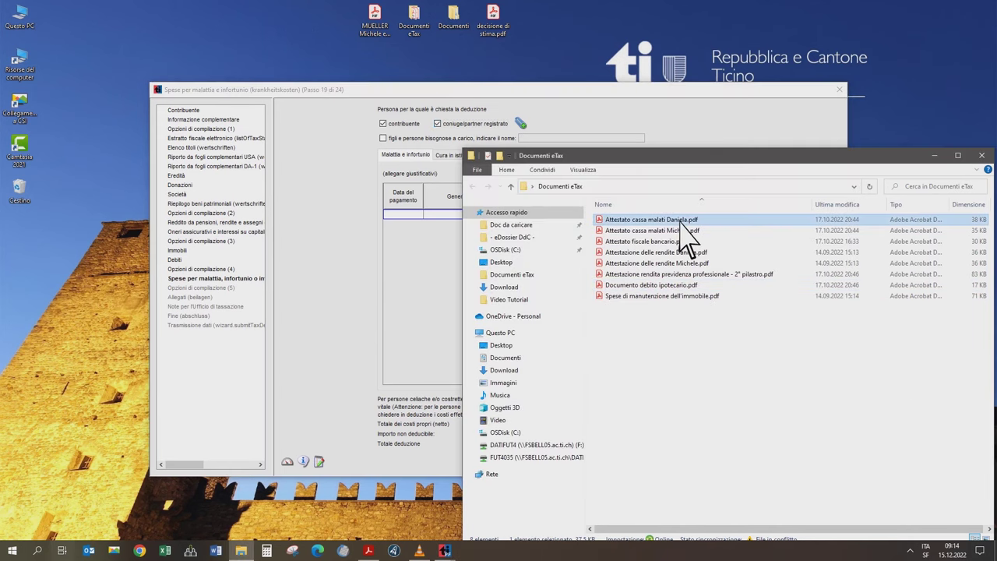
{"action": "double_click", "coordinate": [680, 220]}
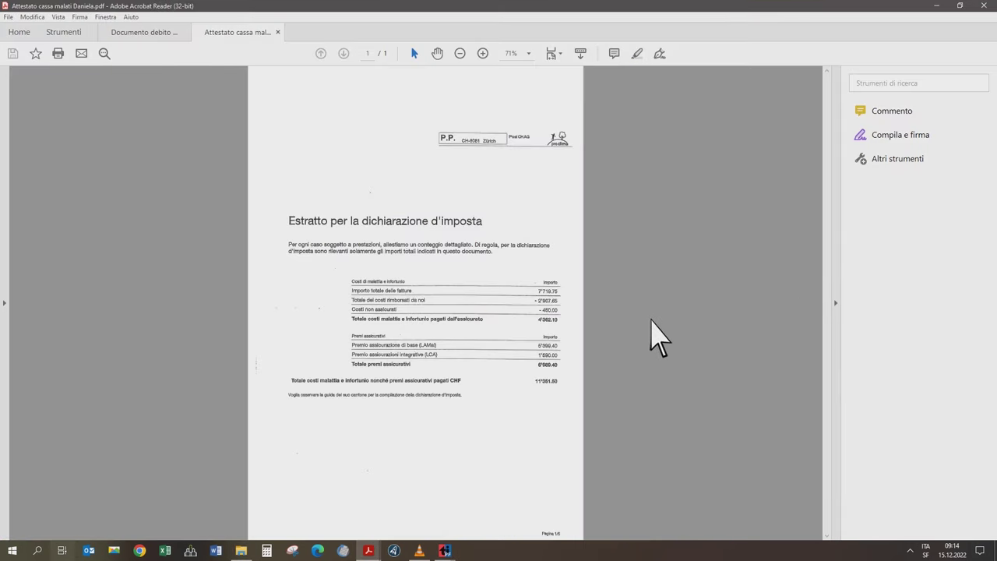
{"action": "scroll", "coordinate": [592, 327], "scroll_direction": "up", "scroll_amount": 3, "text": "ctrl"}
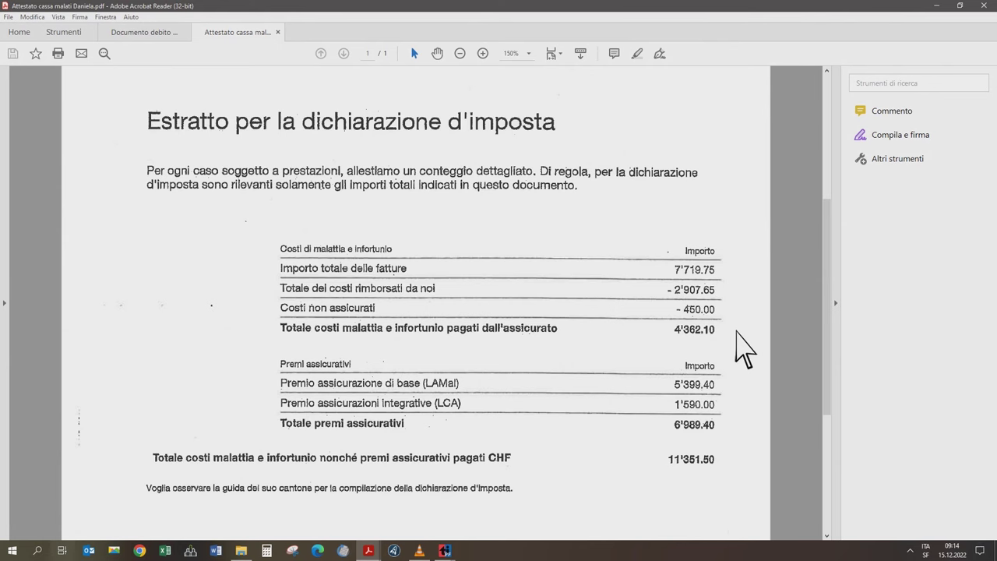
{"action": "left_click", "coordinate": [736, 330]}
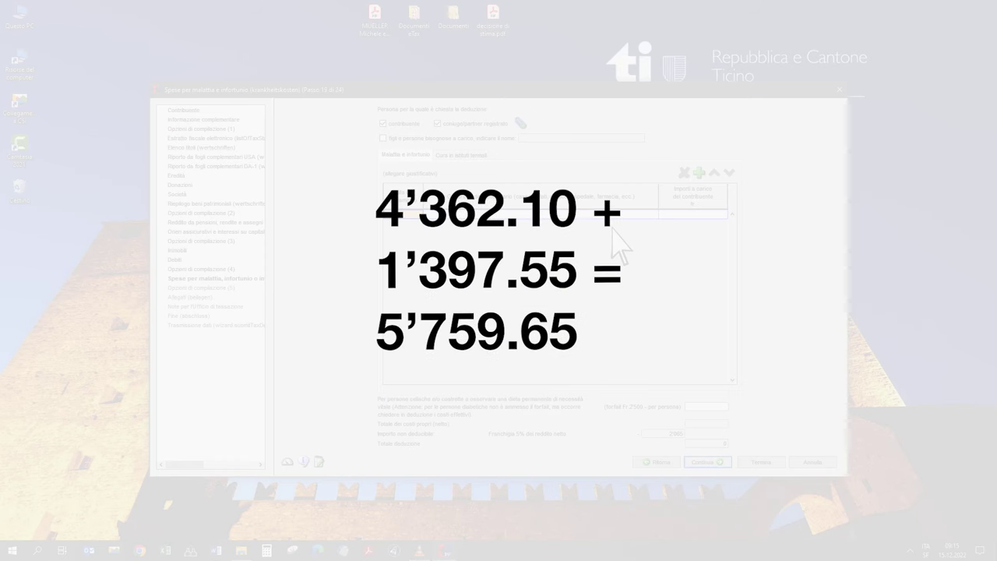
- Add a 31.12.2022 'Spese di malattia e infortunio' expense of 5'760 to the medical-expenses table
{"action": "type", "text": "31.12.2022"}
{"action": "key", "text": "Tab"}
{"action": "type", "text": "Spese di malattia e infortunio"}
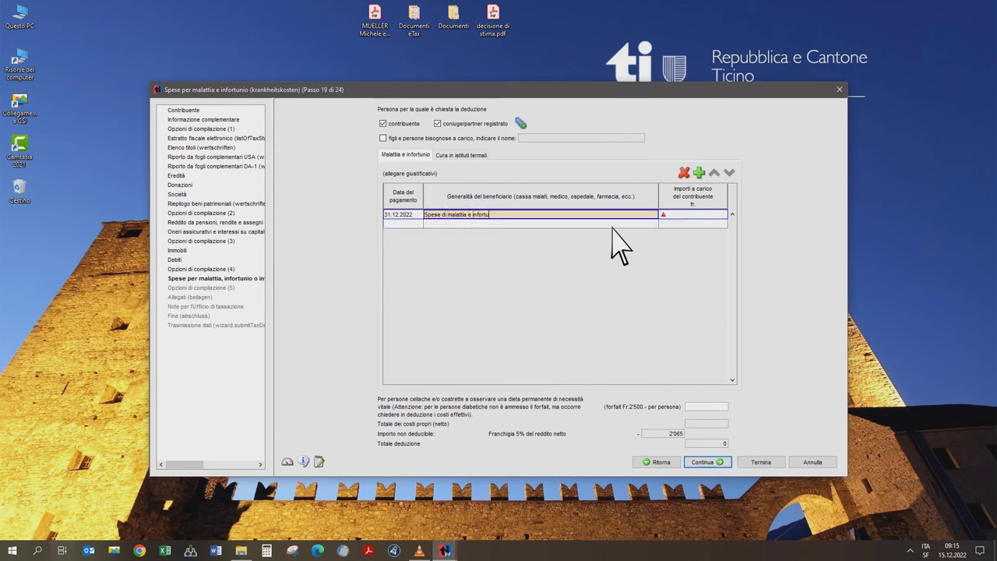
{"action": "key", "text": "Tab"}
{"action": "type", "text": "5750"}
{"action": "key", "text": "Tab"}
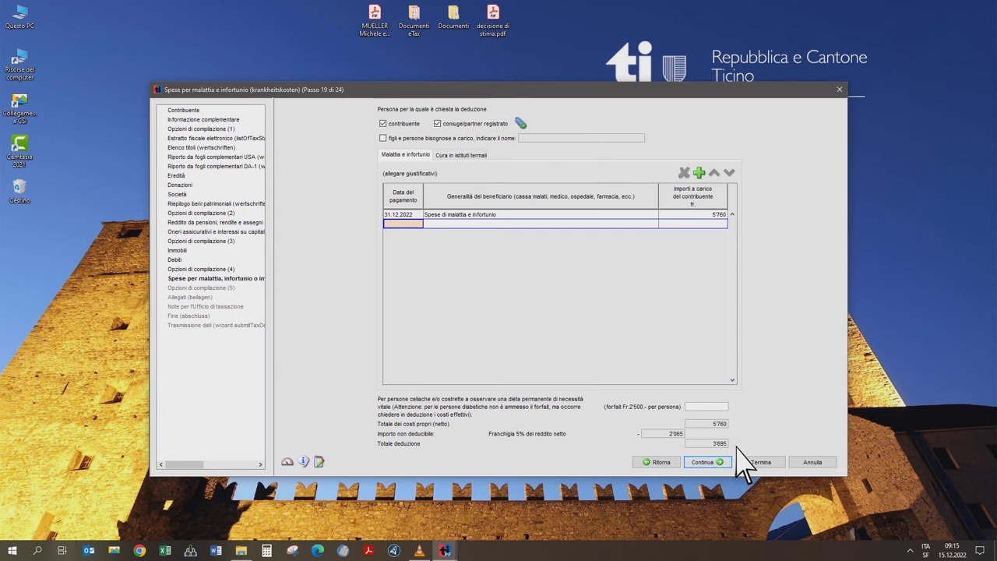
{"action": "left_click", "coordinate": [733, 447]}
{"action": "left_click", "coordinate": [521, 124]}
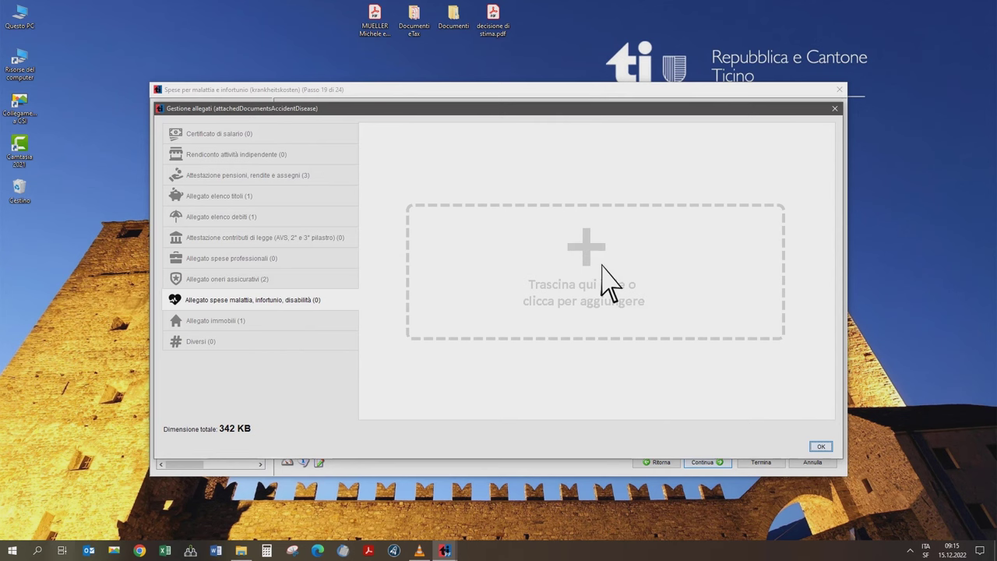
{"action": "left_click", "coordinate": [835, 108]}
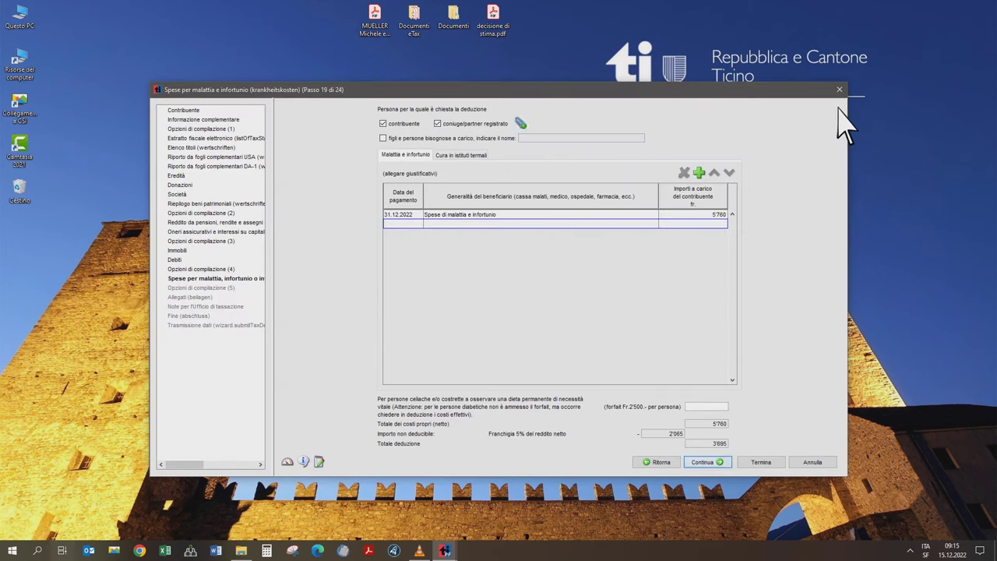
{"action": "left_click", "coordinate": [703, 461]}
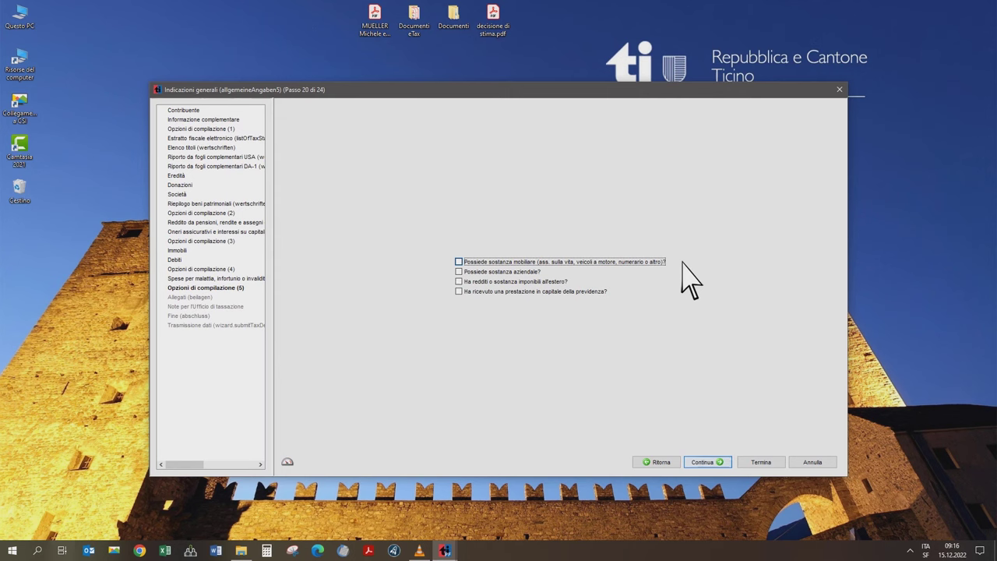
- Tick 'Possiede sostanza mobiliare', continue to step 21 and show the Veicoli a motore table
{"action": "left_click", "coordinate": [558, 279]}
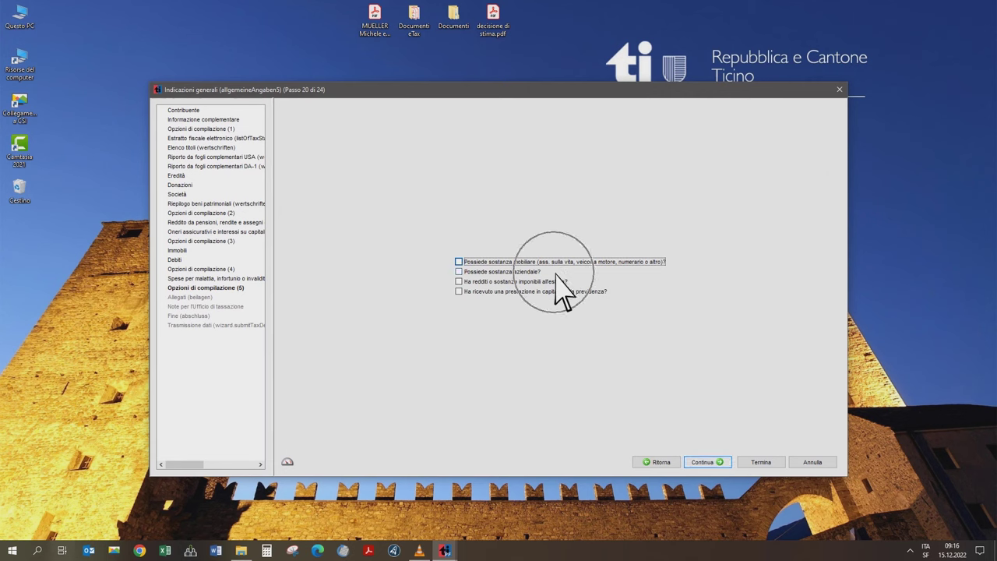
{"action": "left_click", "coordinate": [612, 293]}
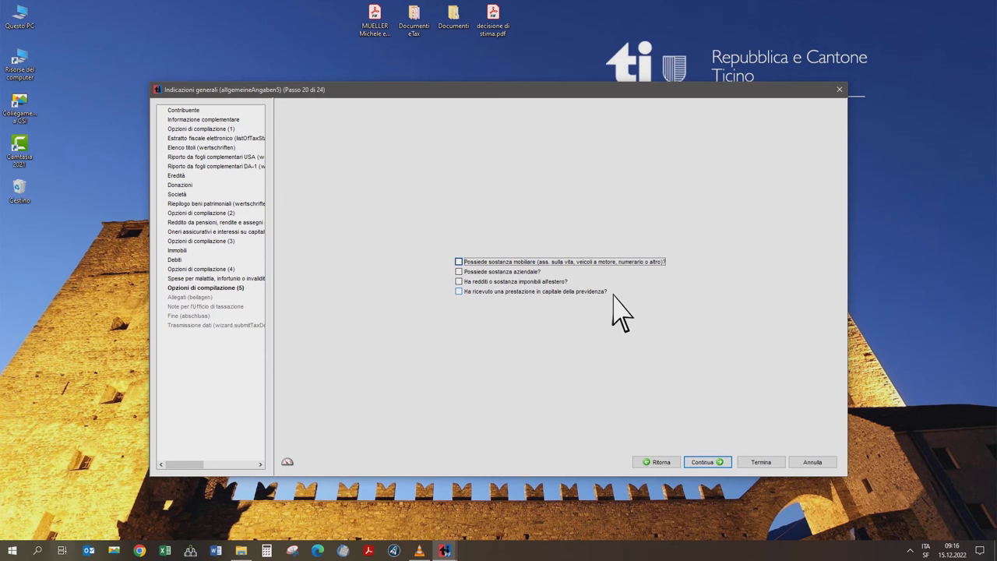
{"action": "left_click", "coordinate": [459, 262]}
{"action": "left_click", "coordinate": [705, 461]}
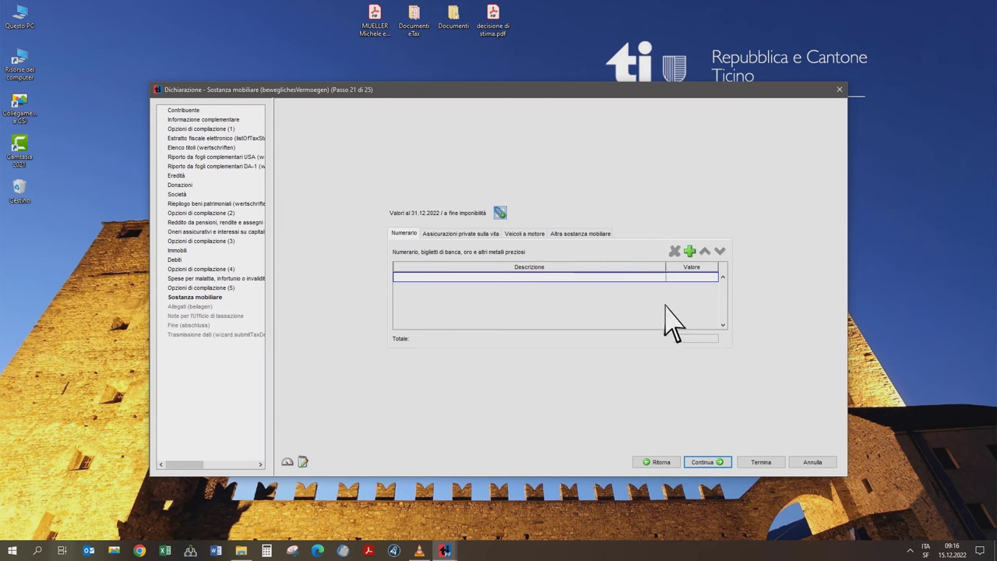
{"action": "left_click", "coordinate": [537, 235]}
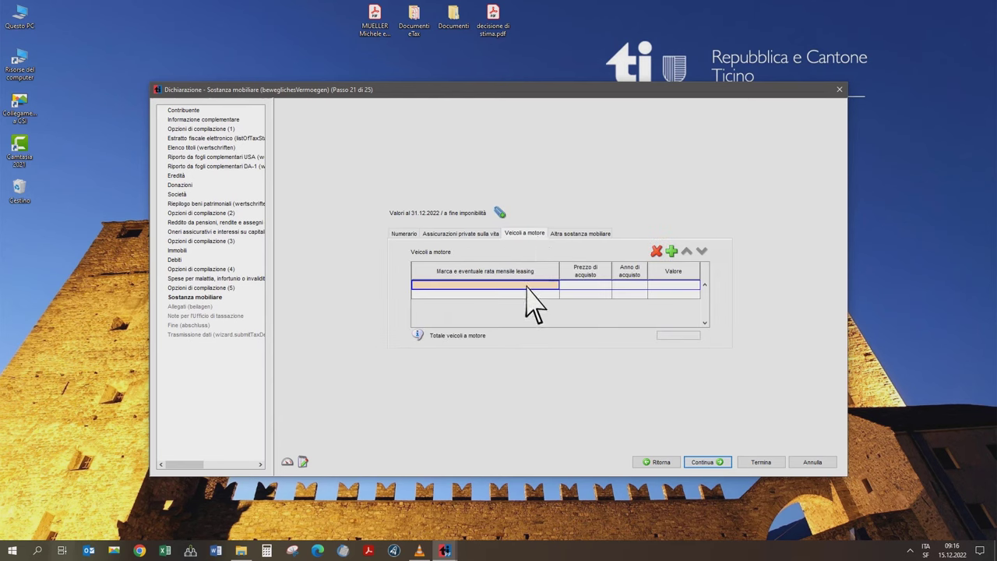
- List a vehicle 'Auto' bought in 2015 for 20'000 with a 5'000 value
{"action": "type", "text": "Auto"}
{"action": "key", "text": "Tab"}
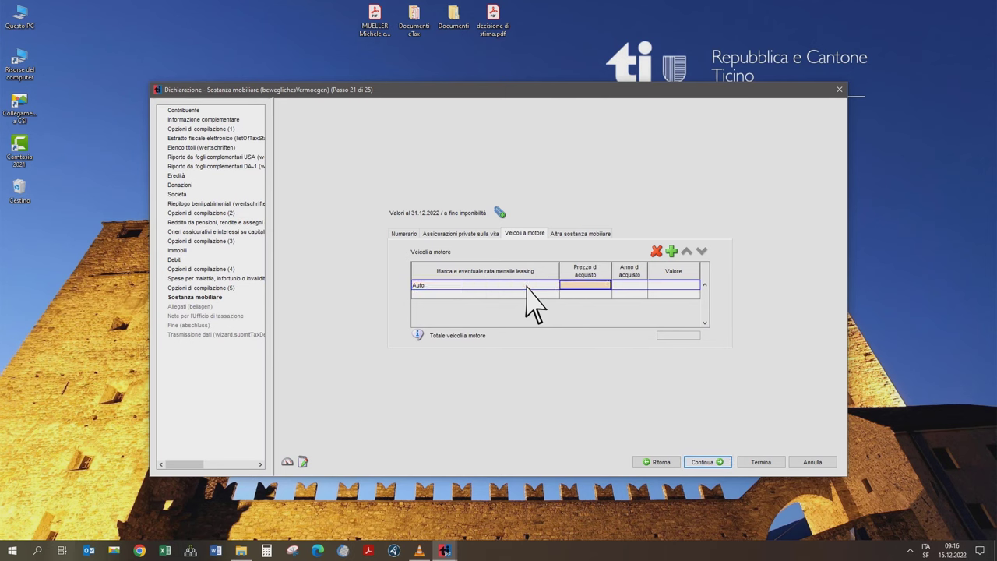
{"action": "type", "text": "20000"}
{"action": "key", "text": "Tab"}
{"action": "type", "text": "2015"}
{"action": "key", "text": "Tab"}
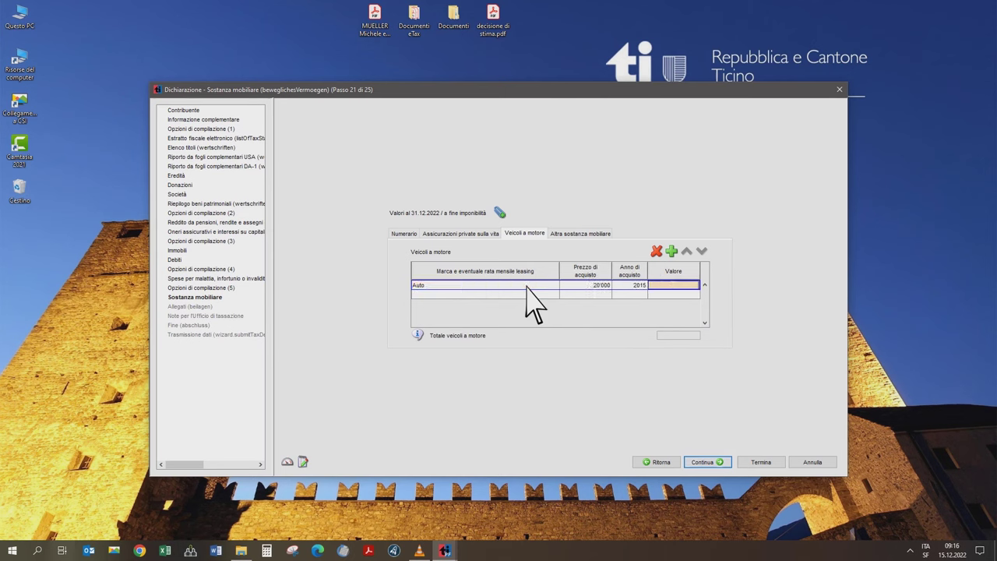
{"action": "type", "text": "5000"}
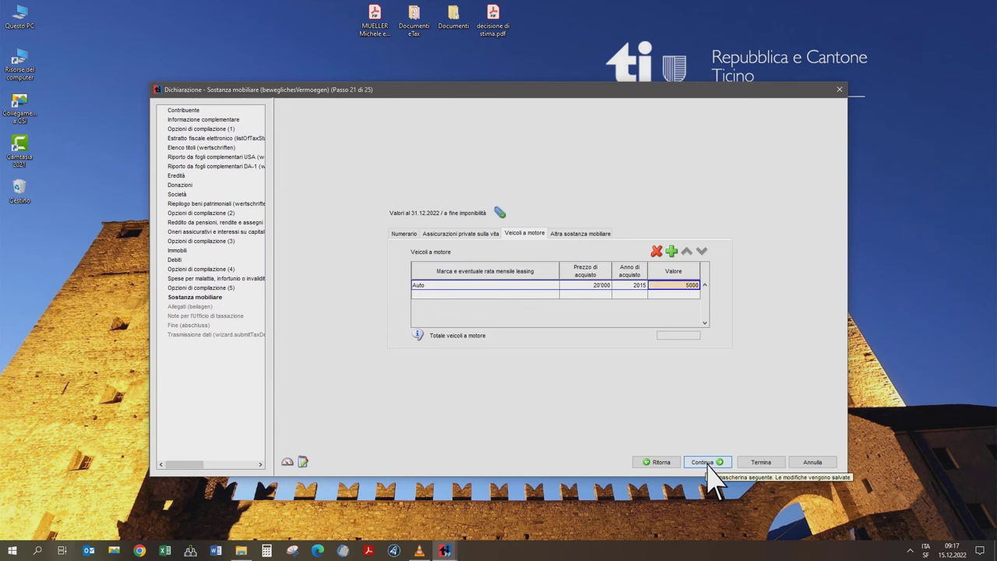
{"action": "left_click", "coordinate": [708, 464]}
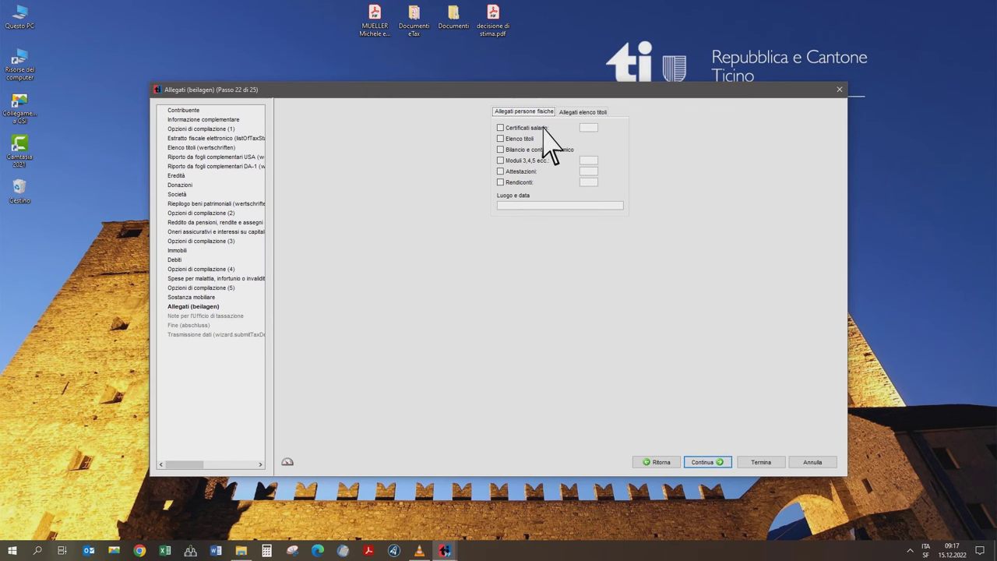
- Mark the Elenco titoli bank statements and 7 Attestazioni as attached
{"action": "left_click", "coordinate": [501, 140]}
{"action": "left_click", "coordinate": [591, 113]}
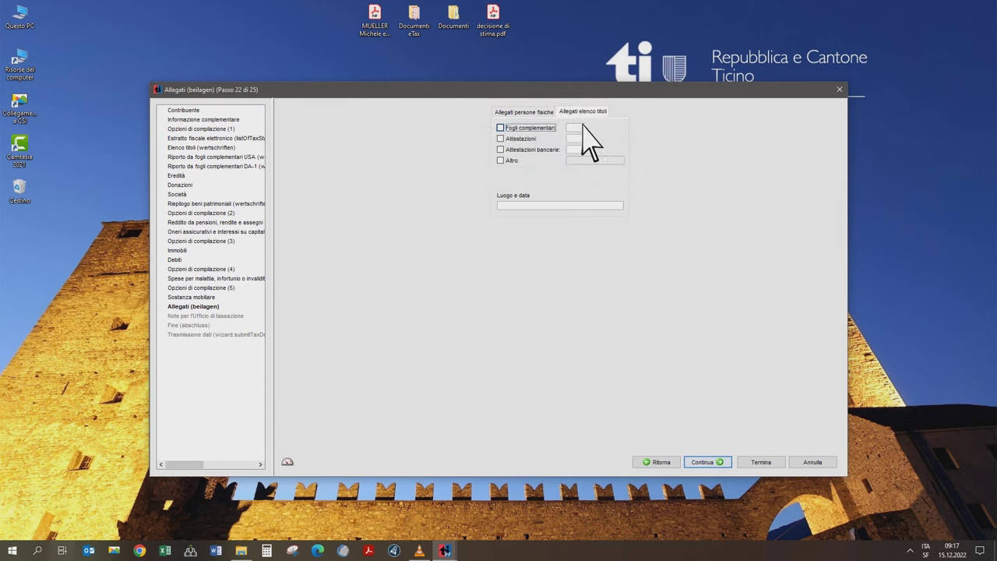
{"action": "left_click", "coordinate": [501, 149]}
{"action": "left_click", "coordinate": [545, 113]}
{"action": "left_click", "coordinate": [500, 172]}
{"action": "left_click", "coordinate": [589, 172]}
{"action": "type", "text": "7"}
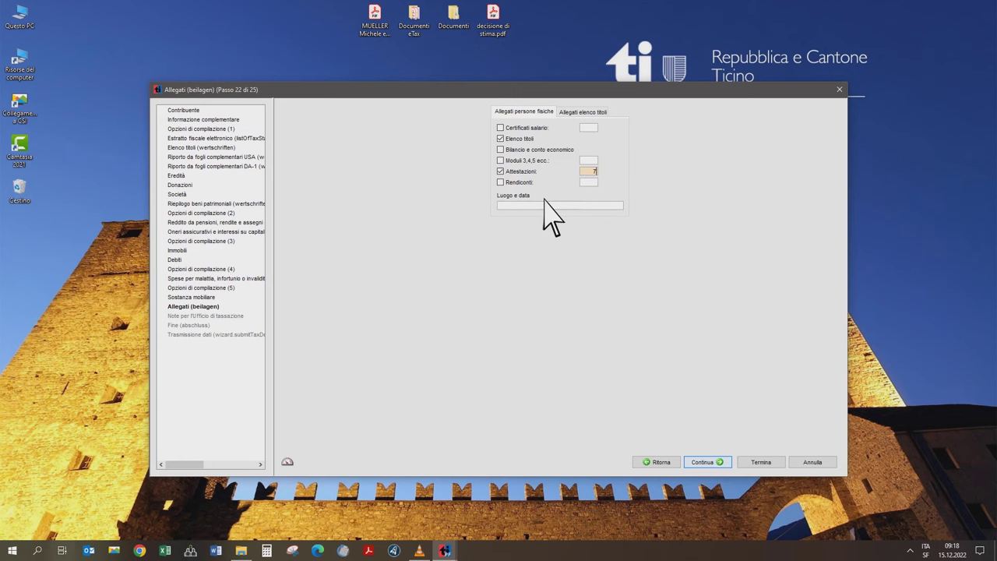
- Enter 'Bellinzona, 01.03.2023' as place and date and continue to the notes step
{"action": "left_click", "coordinate": [543, 205]}
{"action": "type", "text": "Bellinzona, "}
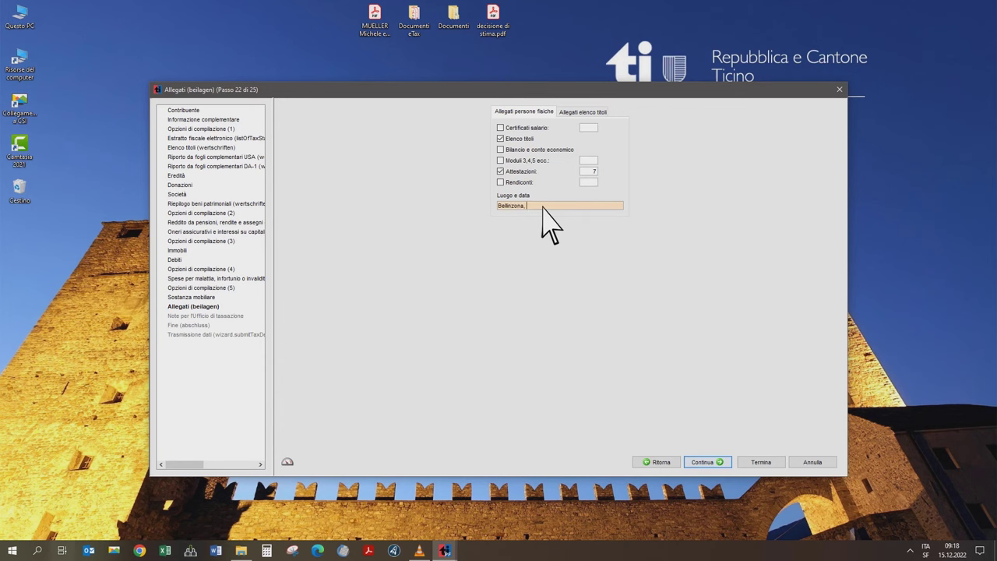
{"action": "type", "text": "01.03.2023."}
{"action": "left_click", "coordinate": [703, 466]}
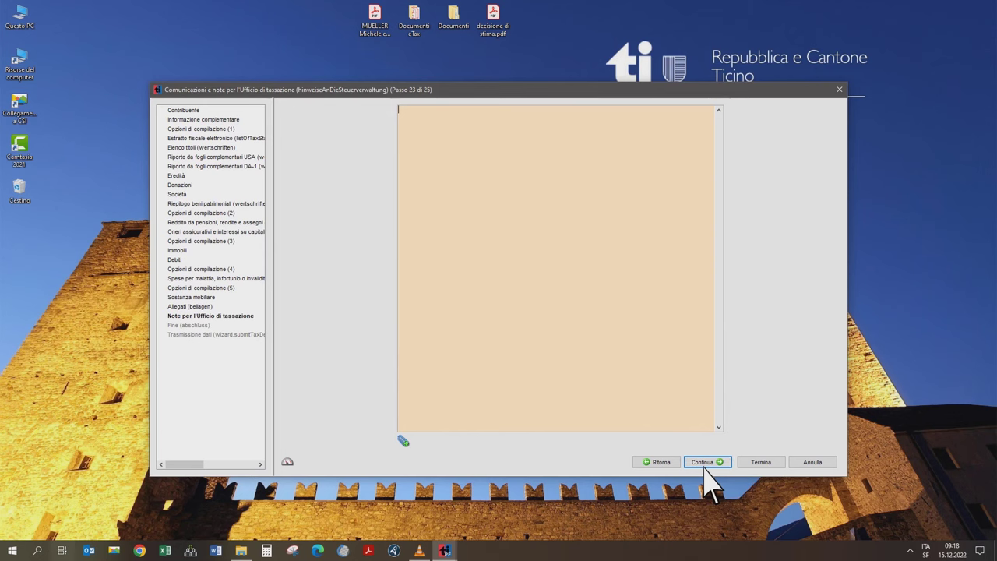
- Leave the notes empty, advance to step 24 'Fine' and end the guided compilation
{"action": "left_click", "coordinate": [446, 128]}
{"action": "left_click", "coordinate": [712, 465]}
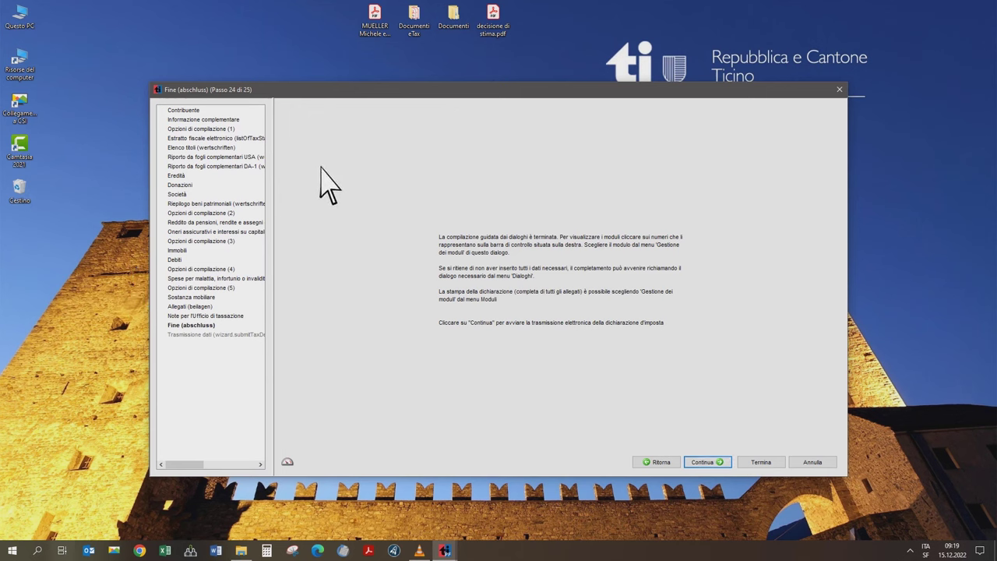
{"action": "left_click", "coordinate": [769, 465]}
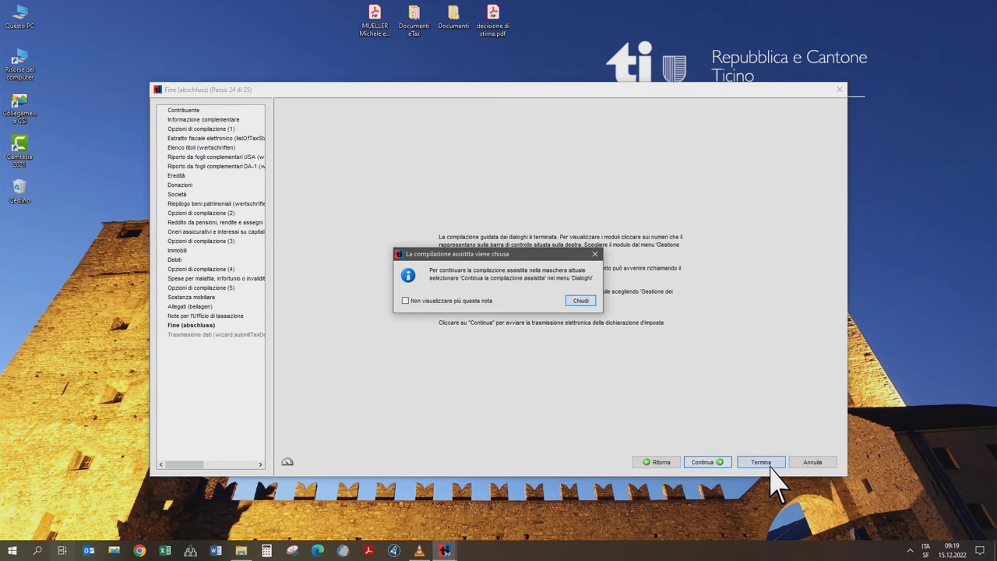
{"action": "left_click", "coordinate": [580, 300]}
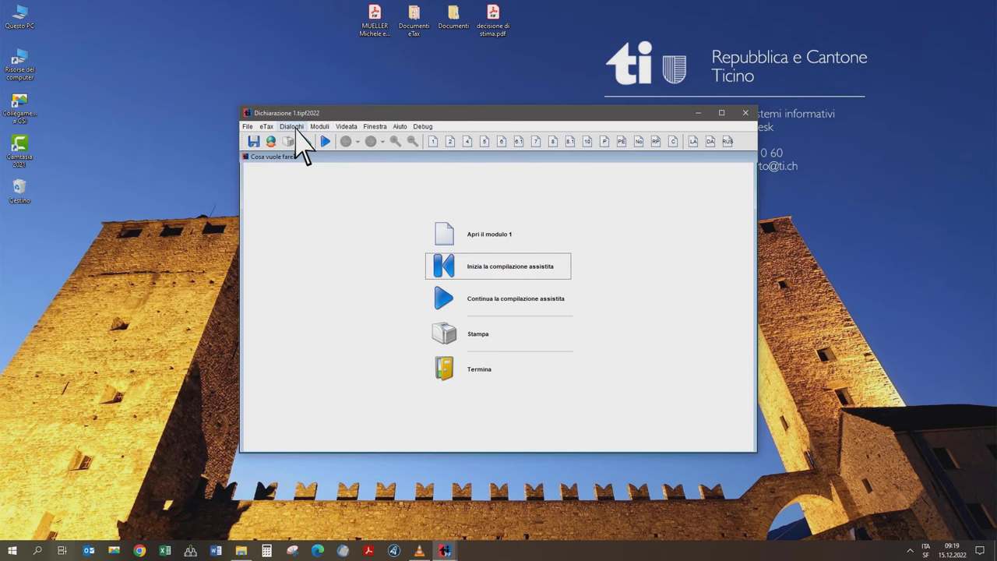
{"action": "left_click", "coordinate": [296, 127]}
- Open tax calculation form C, maximized, and scroll to the Fr. 1'187.10 total taxes
{"action": "mouse_move", "coordinate": [299, 168]}
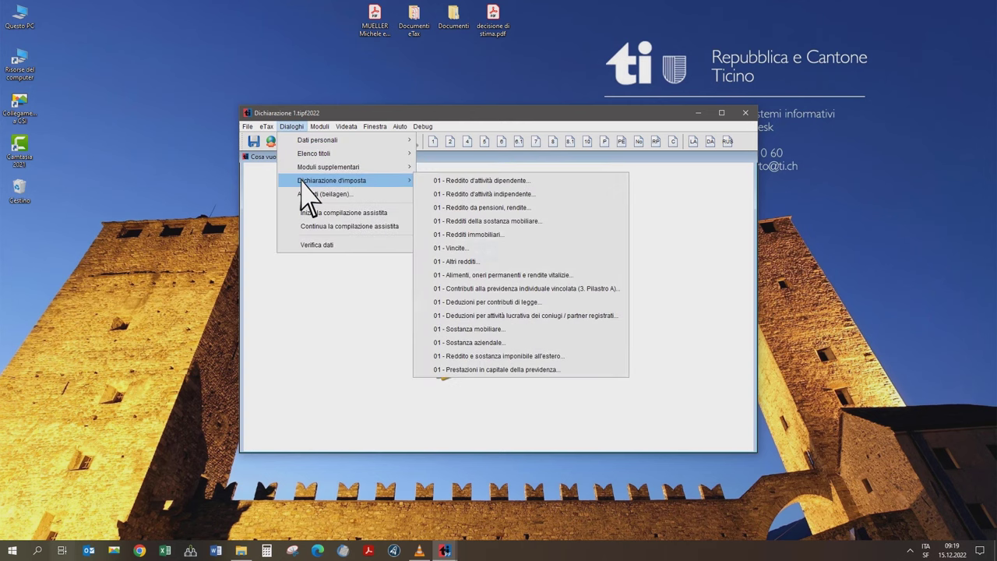
{"action": "left_click", "coordinate": [356, 267]}
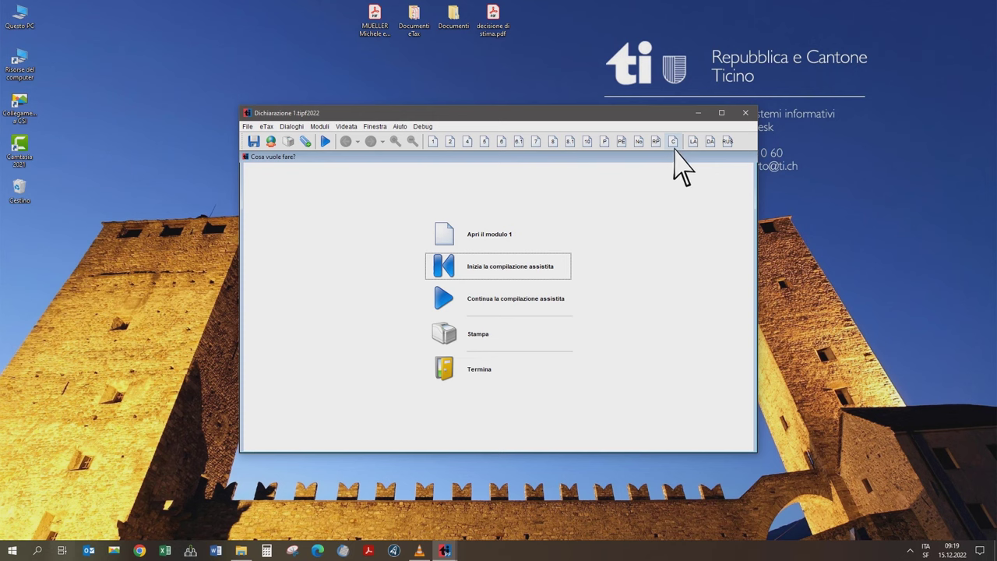
{"action": "left_click", "coordinate": [673, 141]}
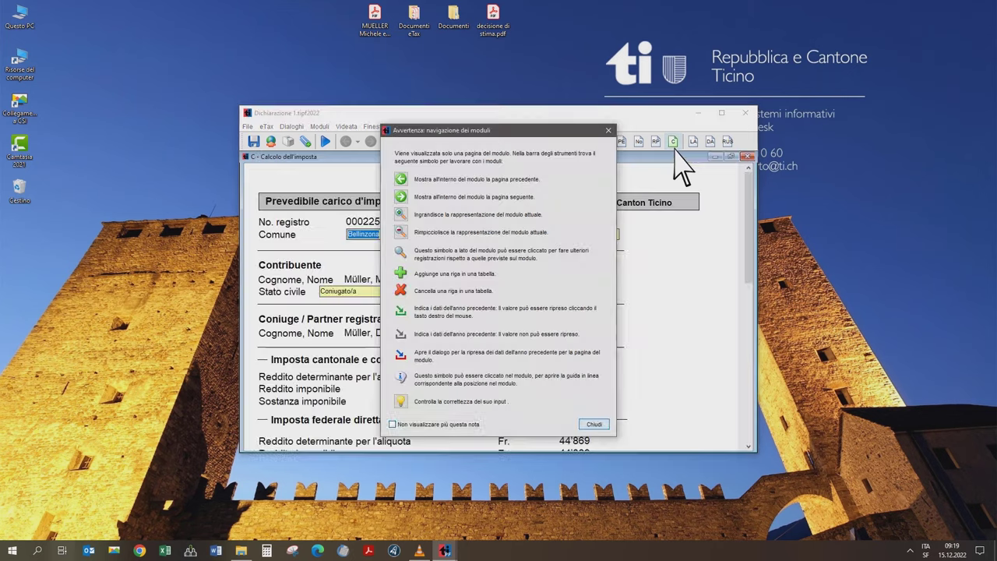
{"action": "left_click", "coordinate": [594, 424]}
{"action": "left_click", "coordinate": [721, 114]}
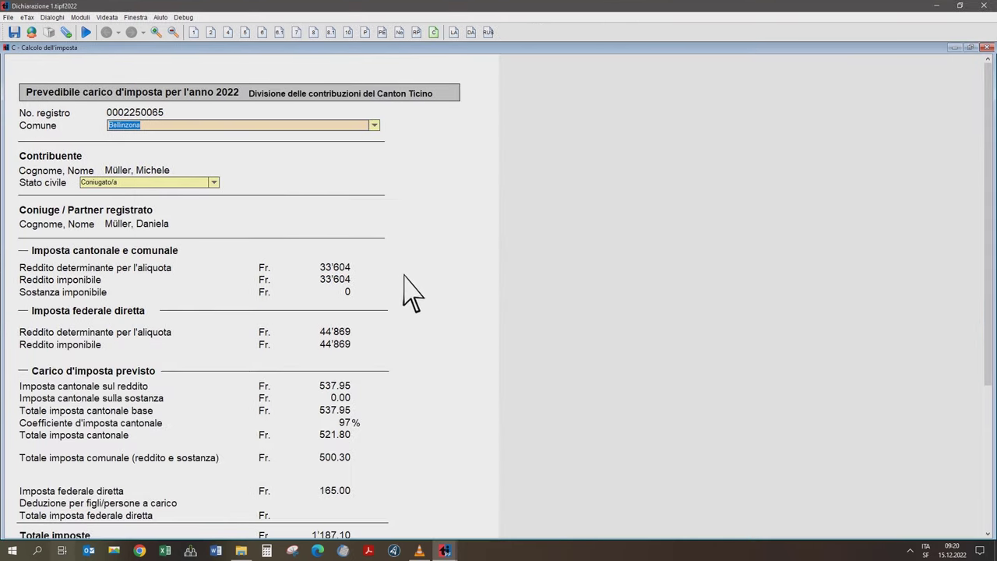
{"action": "scroll", "coordinate": [407, 289], "scroll_direction": "down", "scroll_amount": 2}
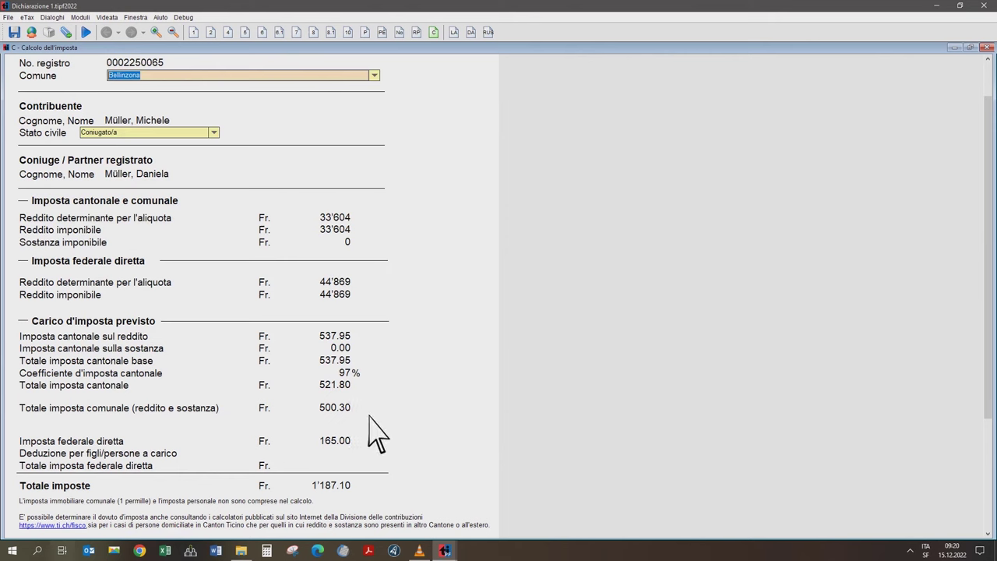
{"action": "left_click", "coordinate": [364, 444]}
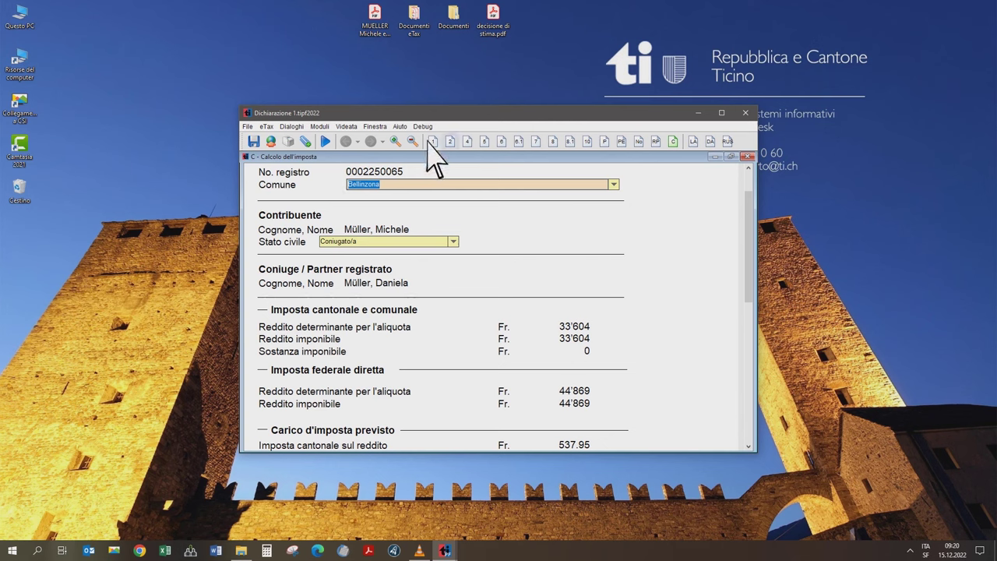
- Save the declaration as a named file and launch the eTax electronic transmission wizard
{"action": "left_click", "coordinate": [253, 143]}
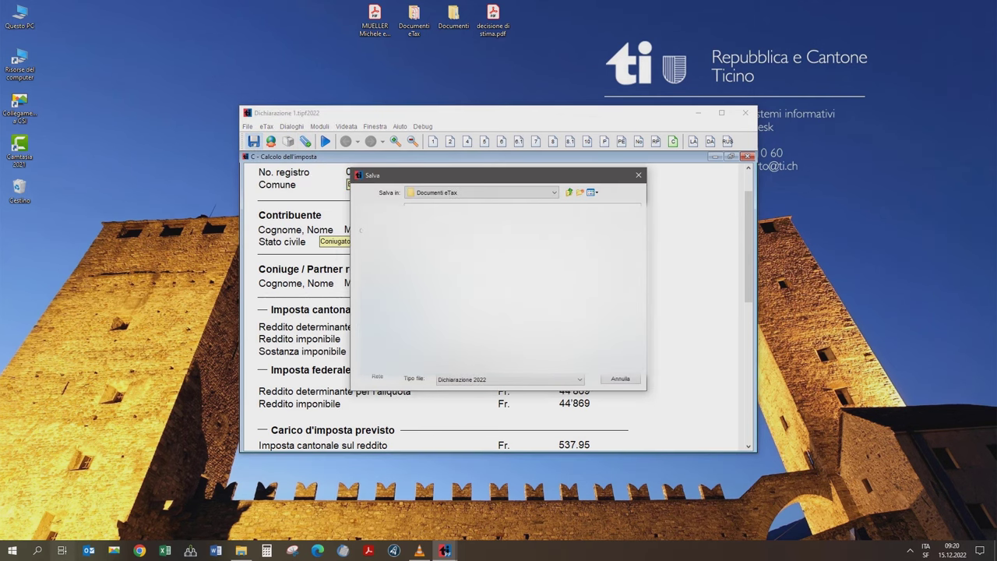
{"action": "left_click", "coordinate": [622, 378]}
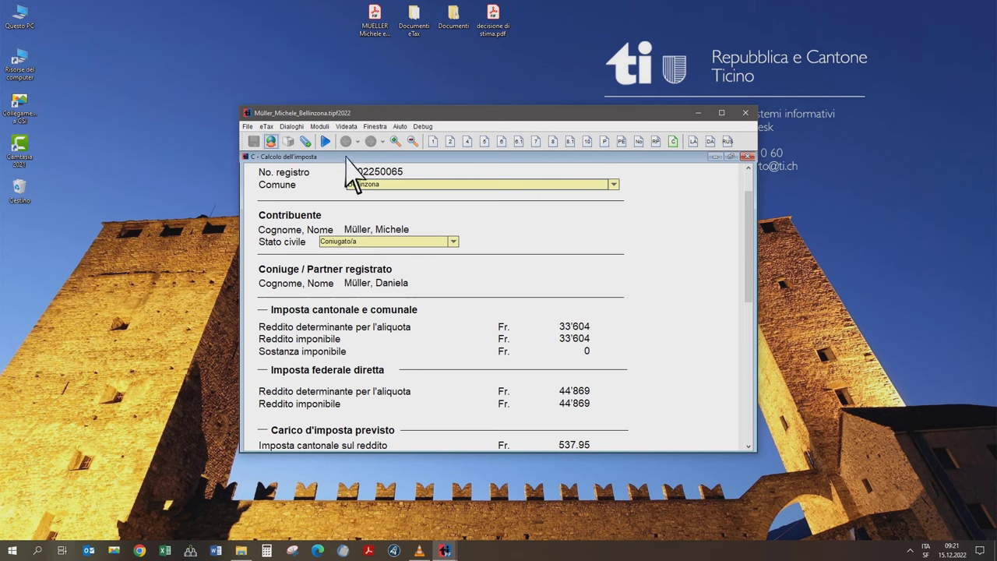
{"action": "left_click", "coordinate": [271, 144]}
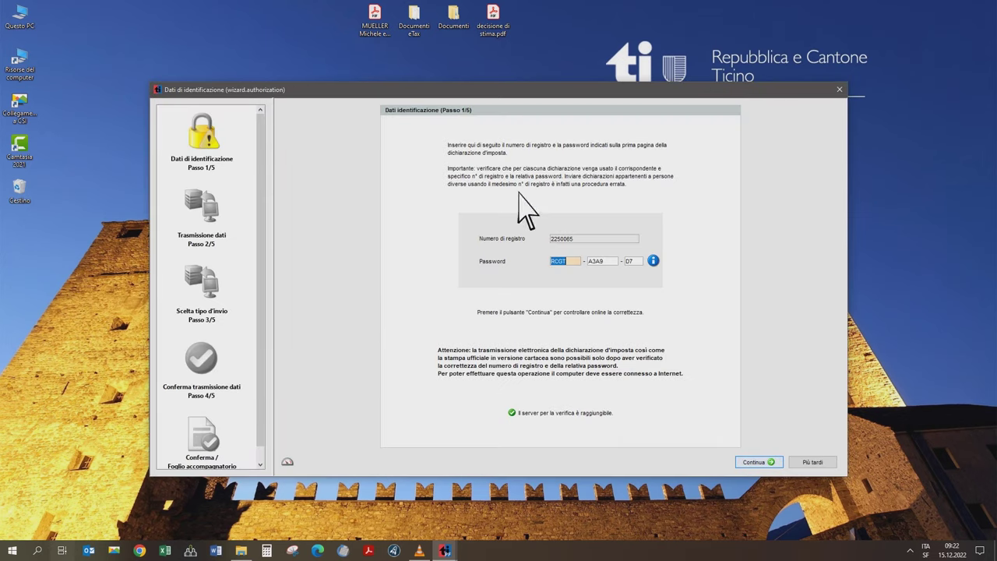
- Verify the registry number and password online and acknowledge the 'Verifica riuscita' message
{"action": "left_click", "coordinate": [652, 255]}
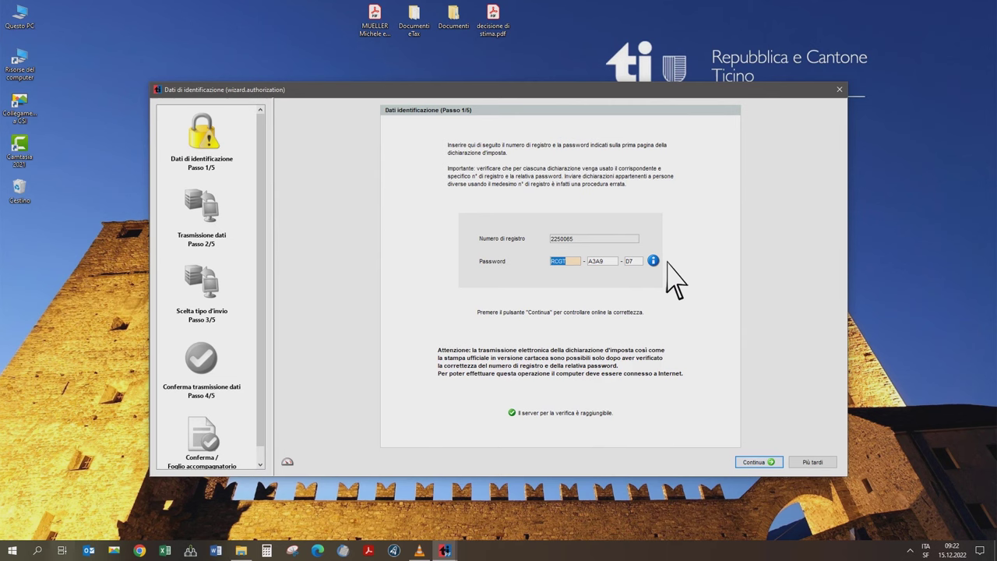
{"action": "left_click", "coordinate": [762, 464]}
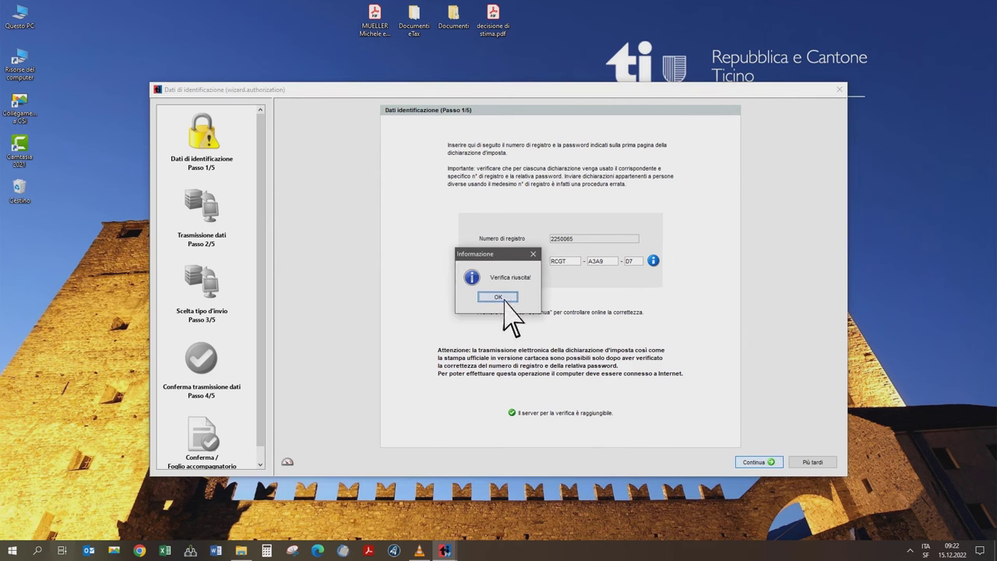
{"action": "left_click", "coordinate": [498, 298]}
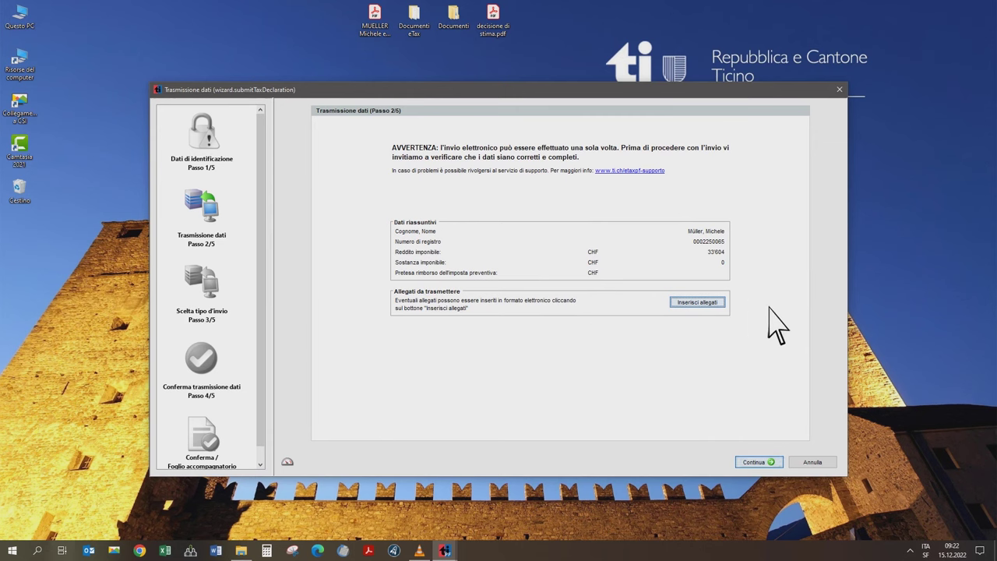
- Transmit the complete declaration electronically and open the submission confirmation PDF
{"action": "left_click", "coordinate": [761, 466]}
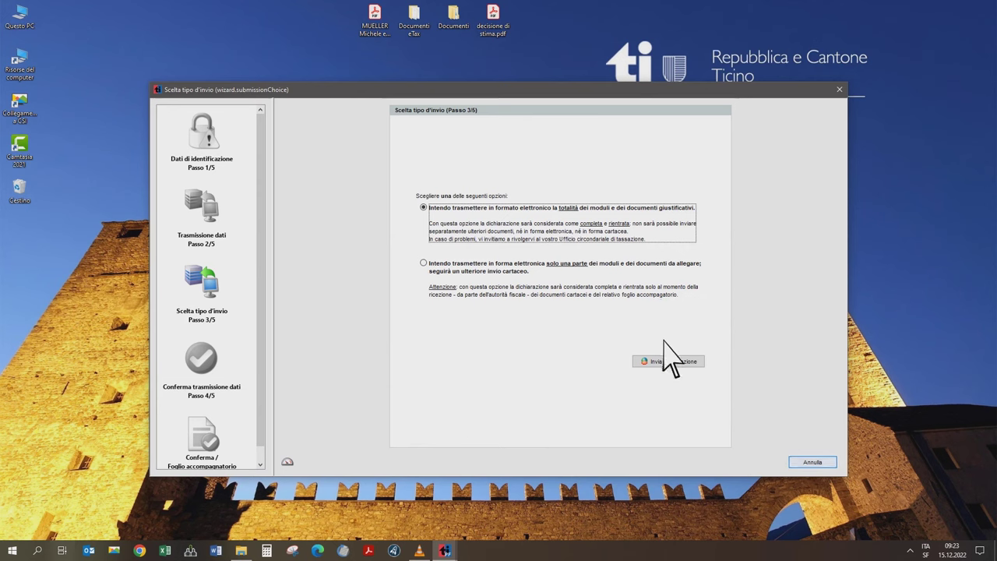
{"action": "left_click", "coordinate": [669, 363]}
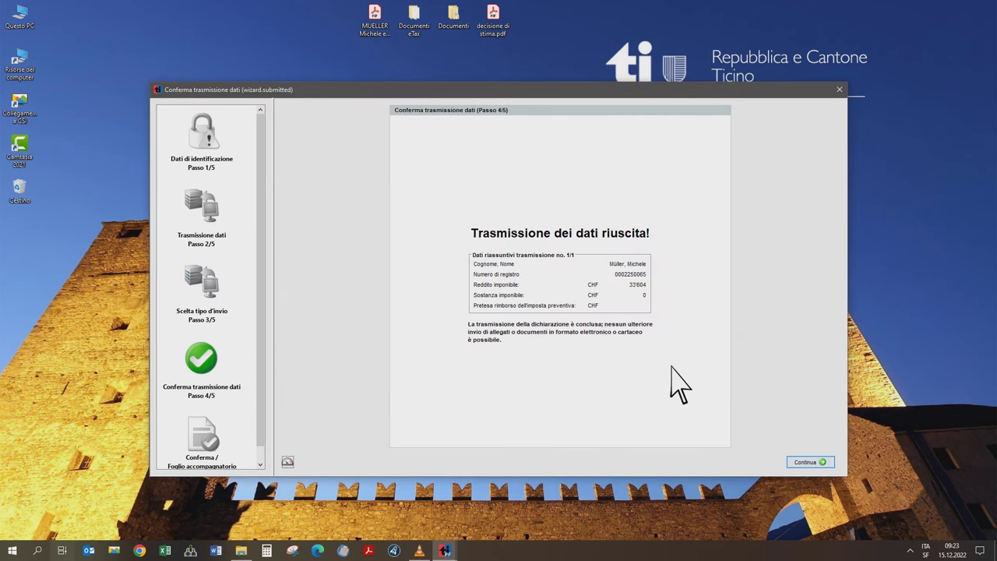
{"action": "left_click", "coordinate": [805, 462]}
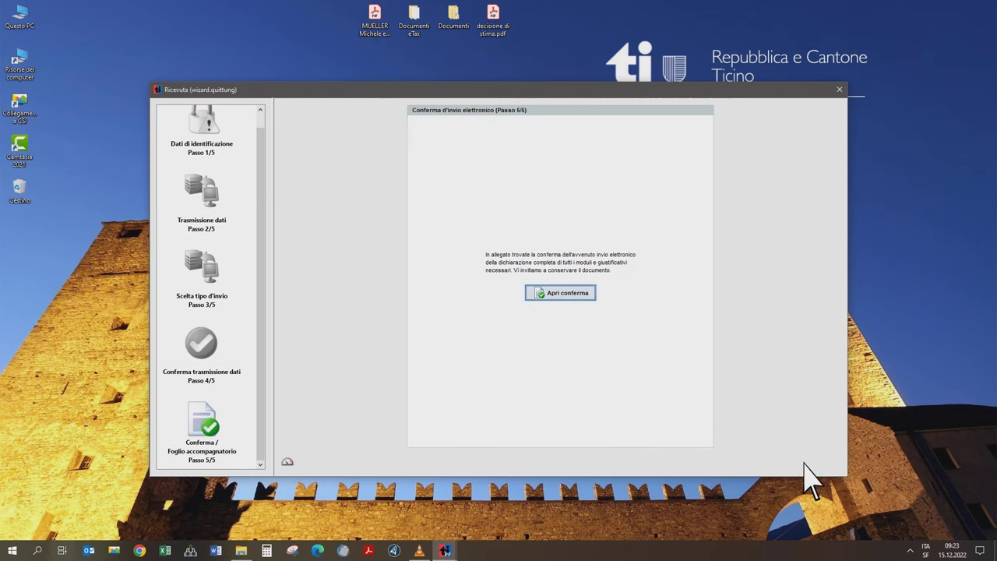
{"action": "left_click", "coordinate": [559, 294]}
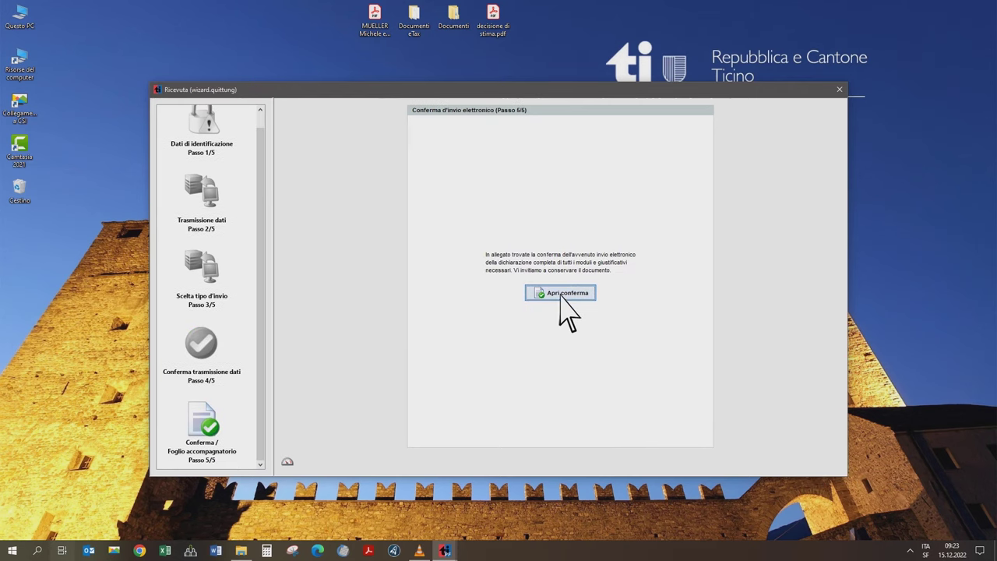